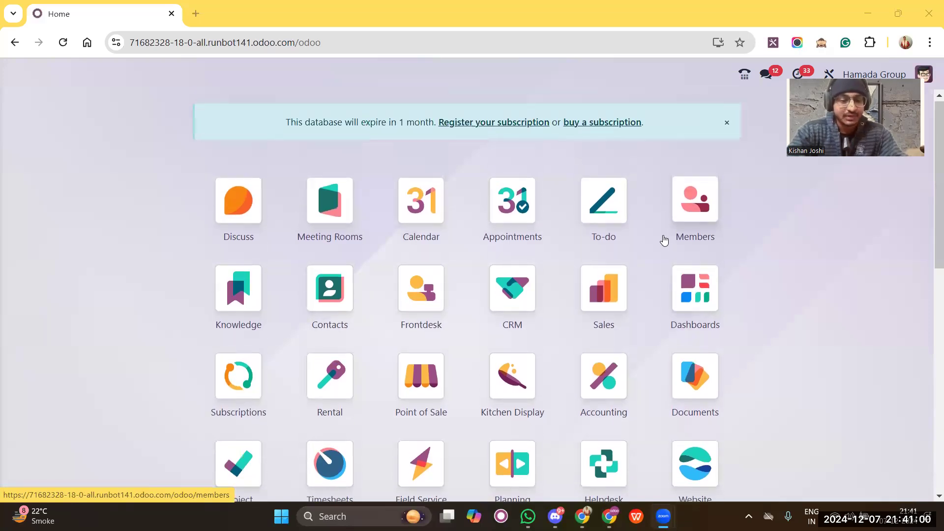
pyautogui.press('XF86TouchpadToggle')
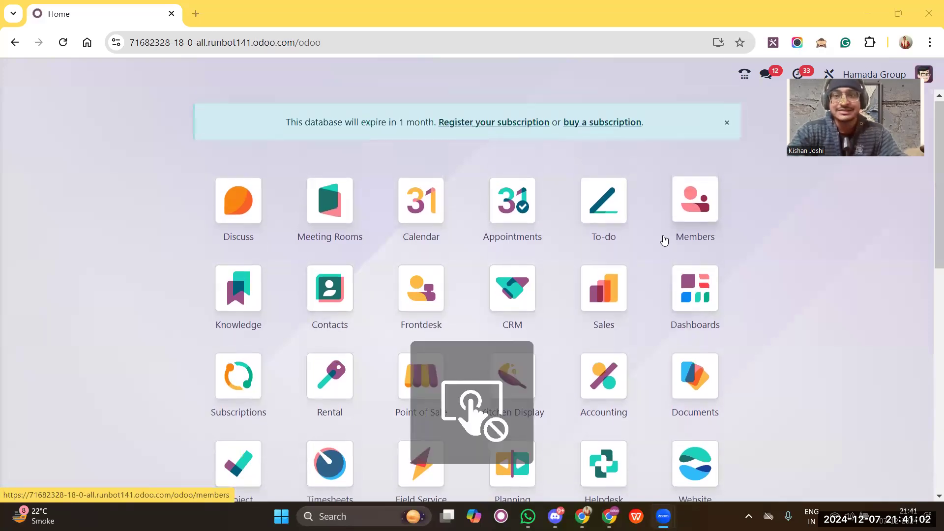
pyautogui.press('XF86TouchpadToggle')
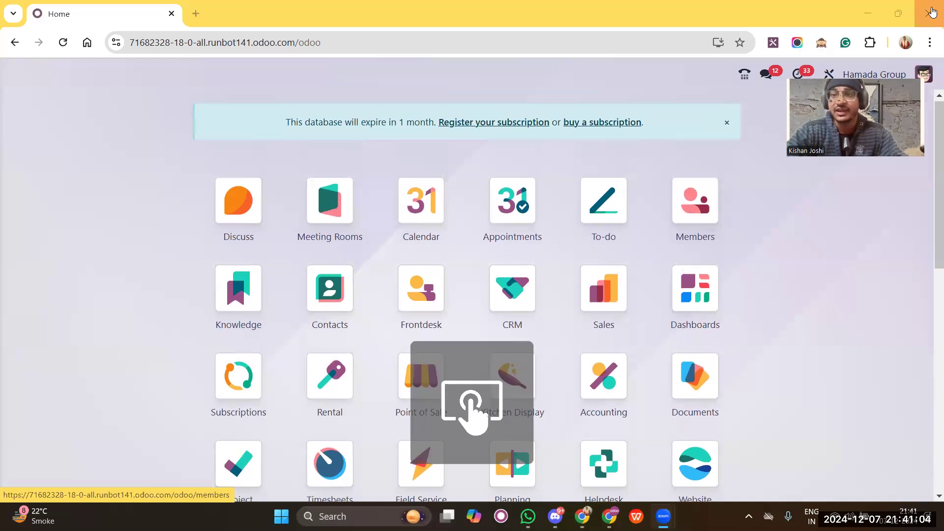
pyautogui.scroll(-9, 543, 202)
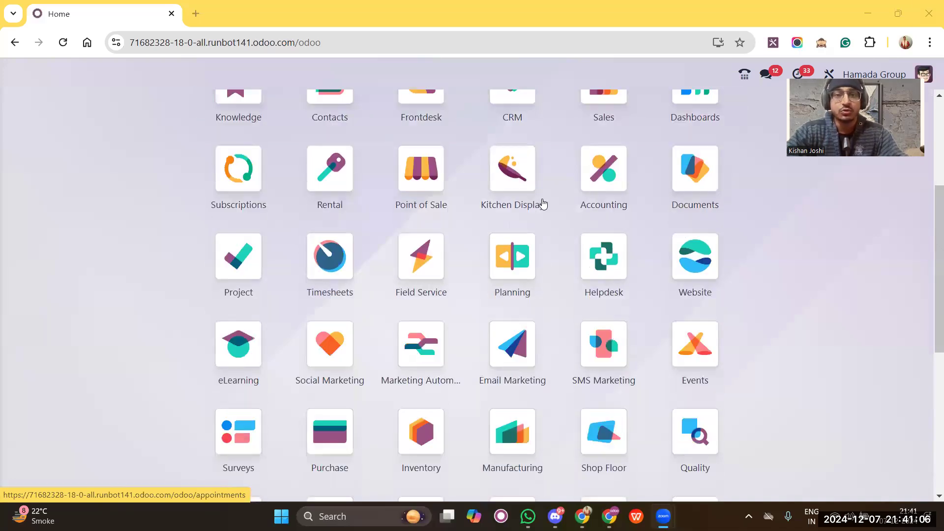
pyautogui.scroll(9, 544, 203)
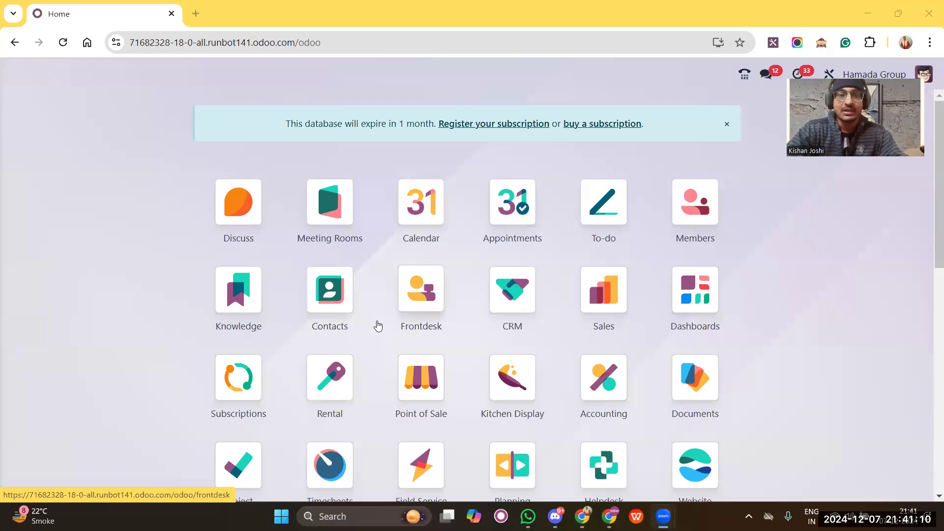
pyautogui.scroll(-8, 377, 325)
pyautogui.scroll(8, 377, 326)
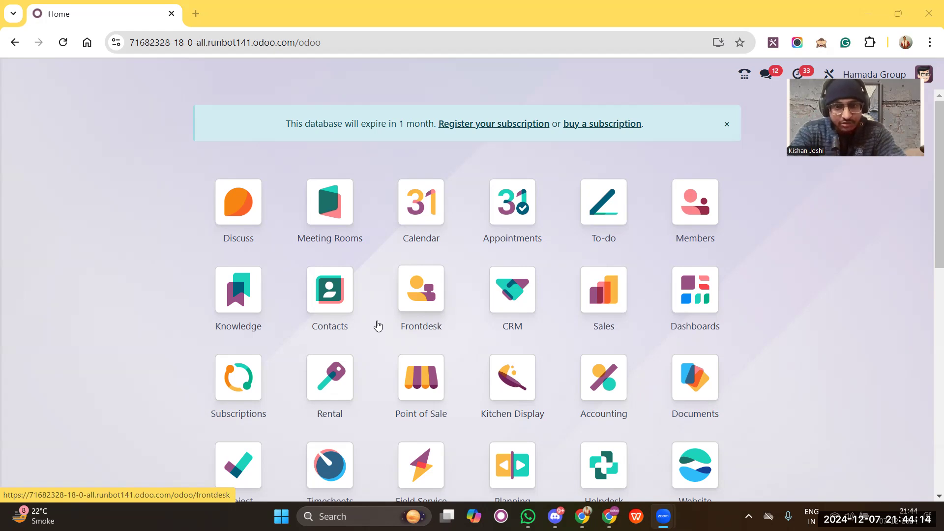
# Step: Open the Sales app in full screen and go to its list of products
pyautogui.scroll(-2, 439, 297)
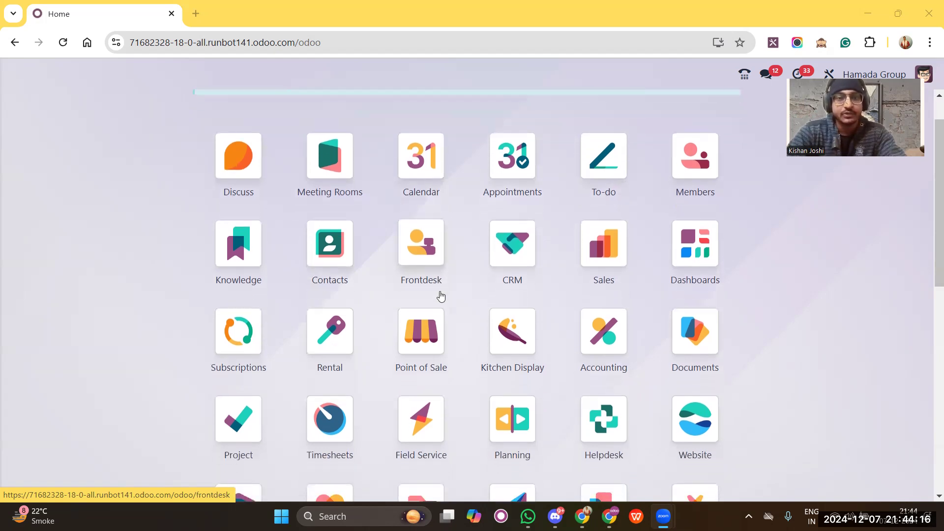
pyautogui.scroll(-1, 441, 296)
pyautogui.scroll(-1, 441, 296)
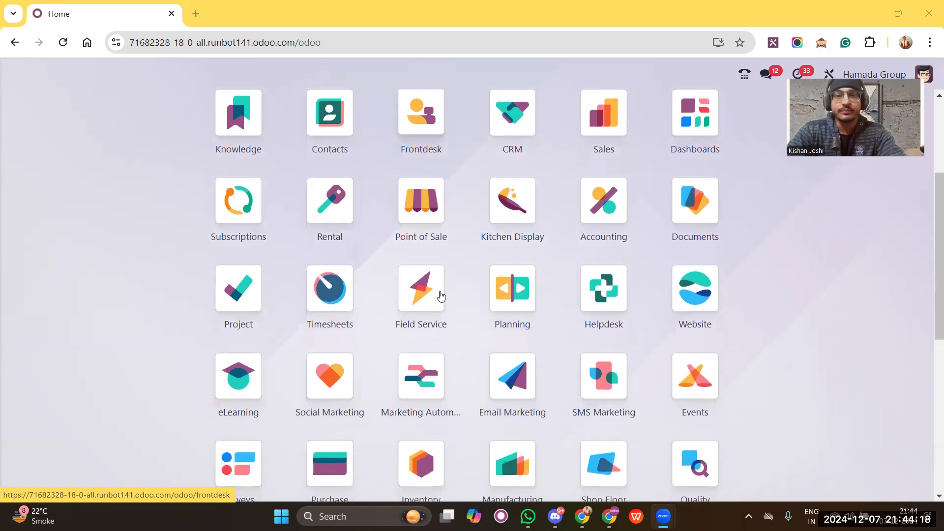
pyautogui.click(592, 110)
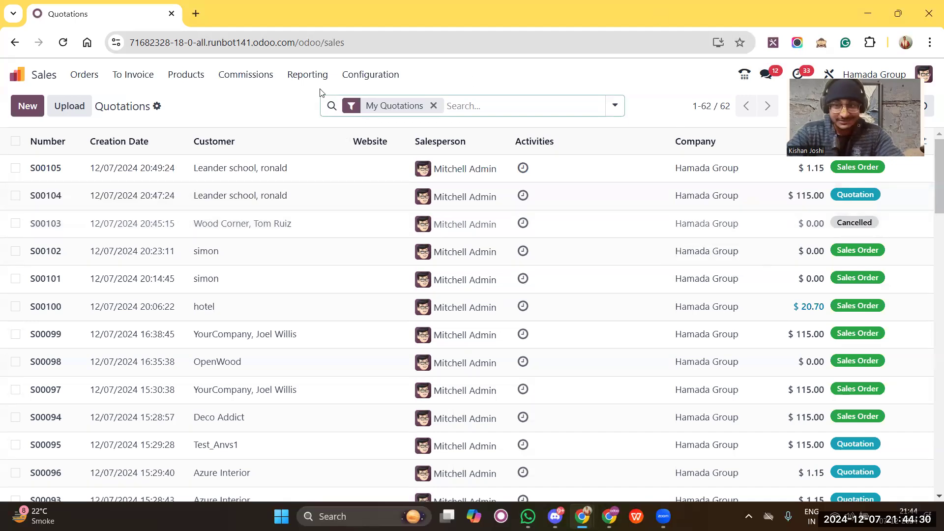
pyautogui.click(201, 77)
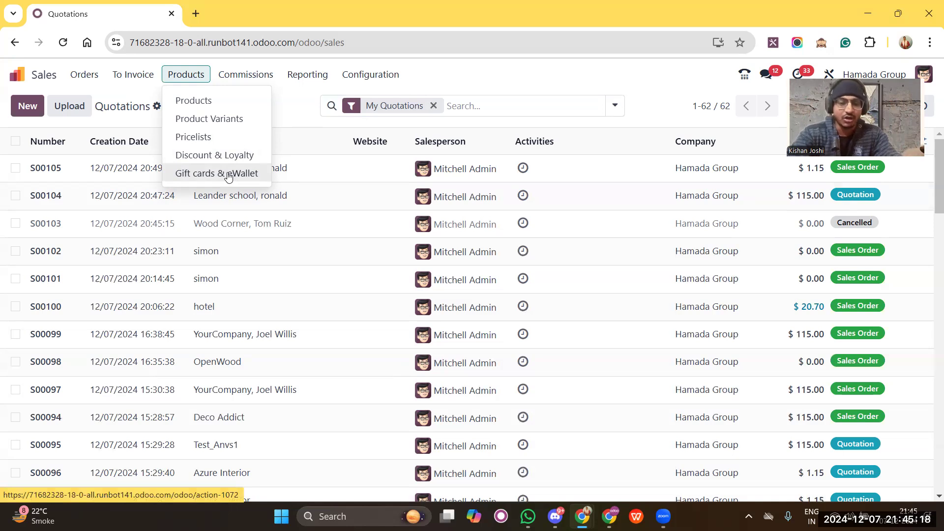
pyautogui.press('F11')
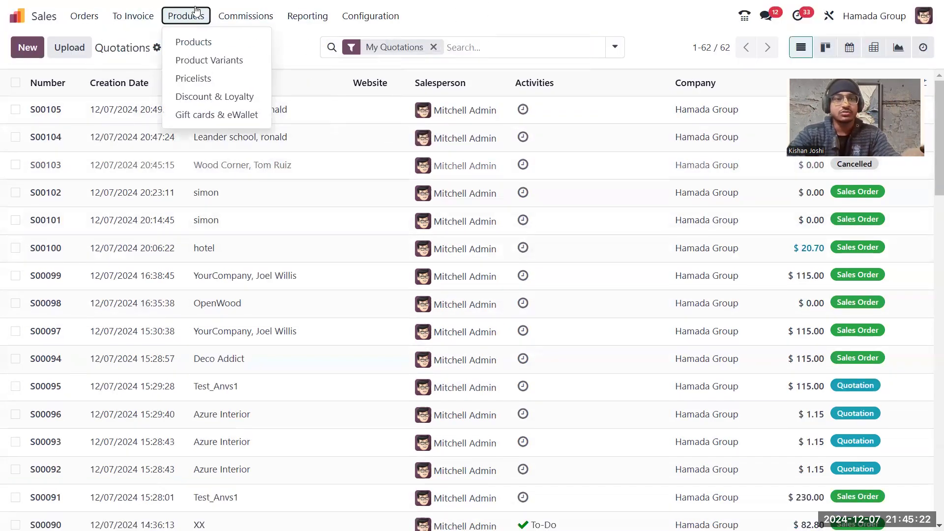
pyautogui.click(187, 42)
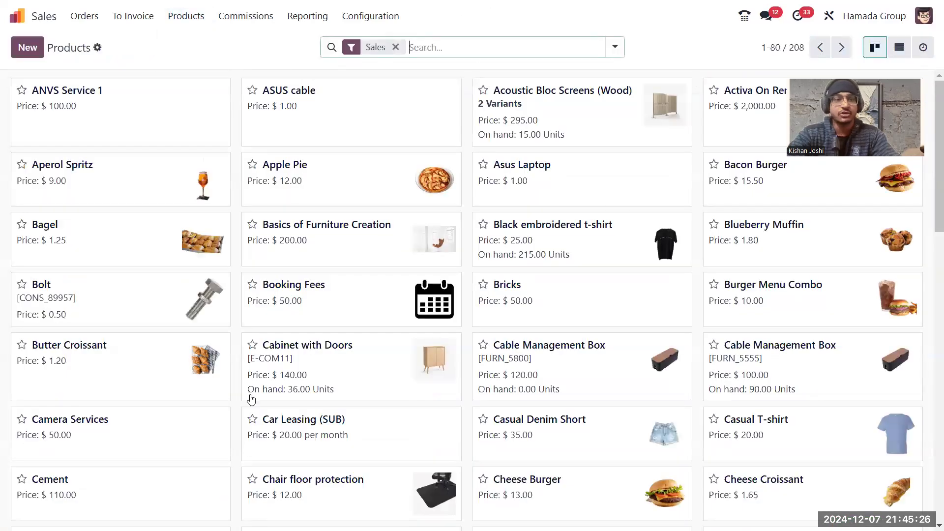
# Step: Look through the product catalogue, view the Apple Pie product's details, and return to the product list
pyautogui.scroll(-1, 251, 400)
pyautogui.scroll(-15, 250, 400)
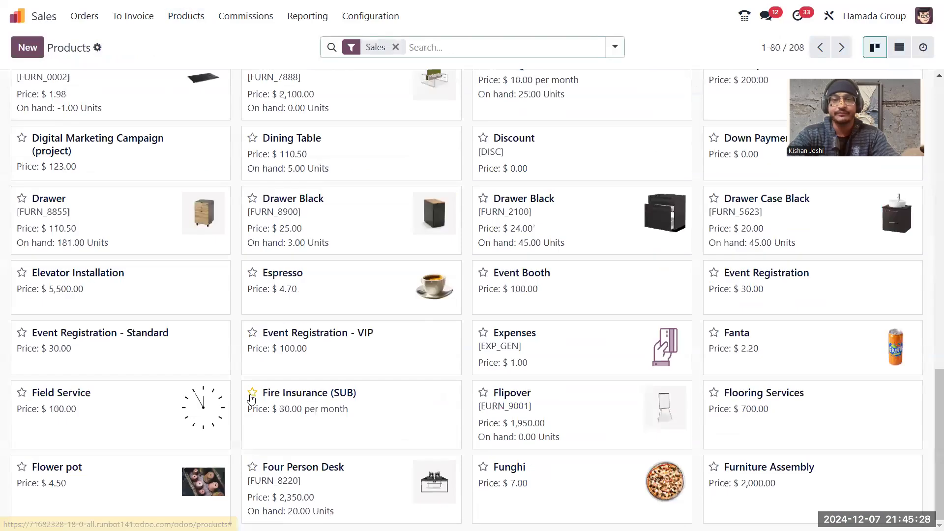
pyautogui.scroll(6, 251, 399)
pyautogui.scroll(10, 251, 399)
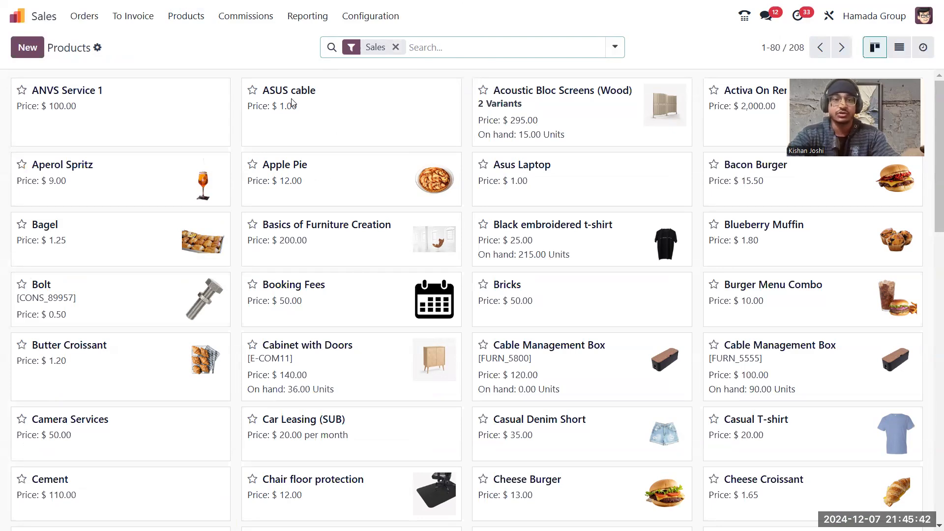
pyautogui.click(318, 165)
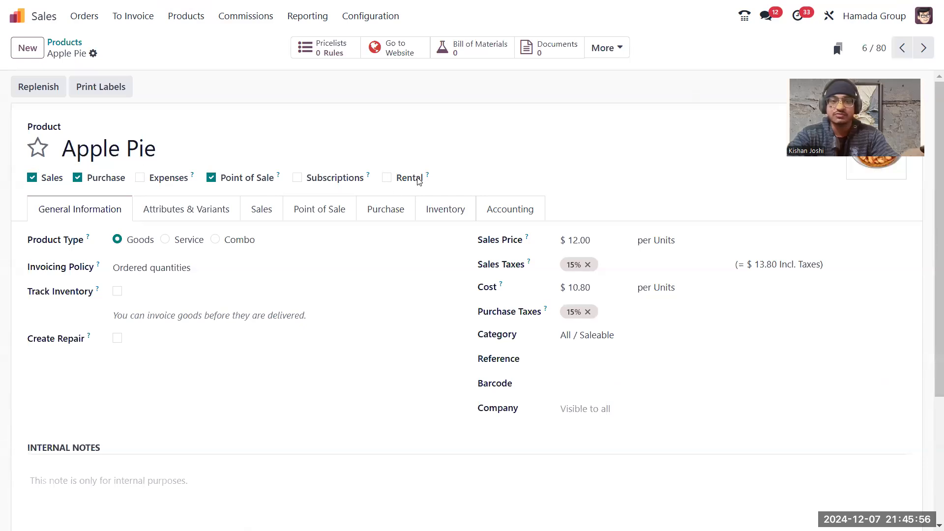
pyautogui.hotkey('alt', 'Left')
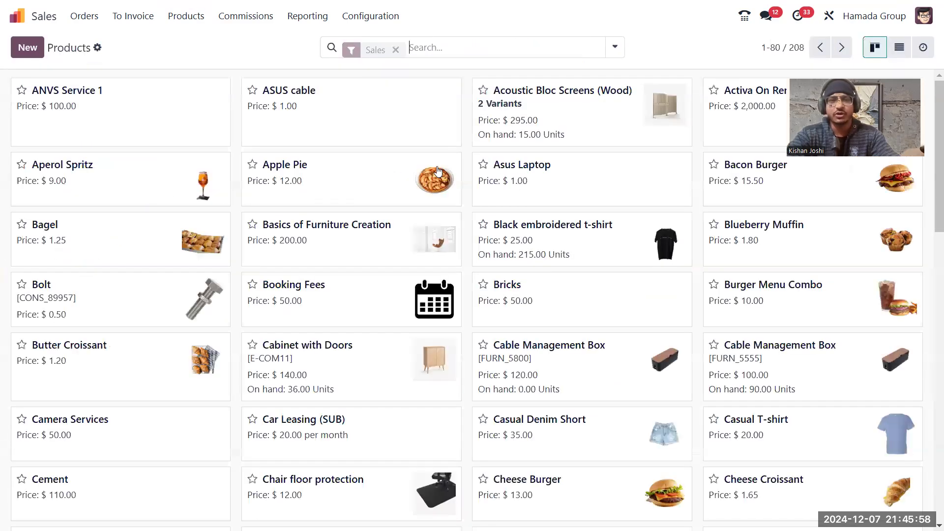
# Step: Create a new product named Laptop and save it
pyautogui.click(33, 47)
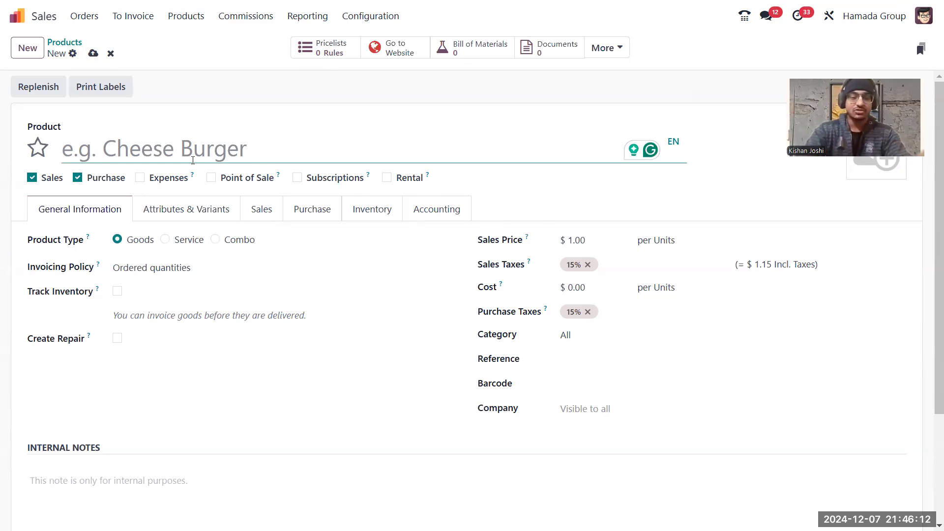
pyautogui.write('L')
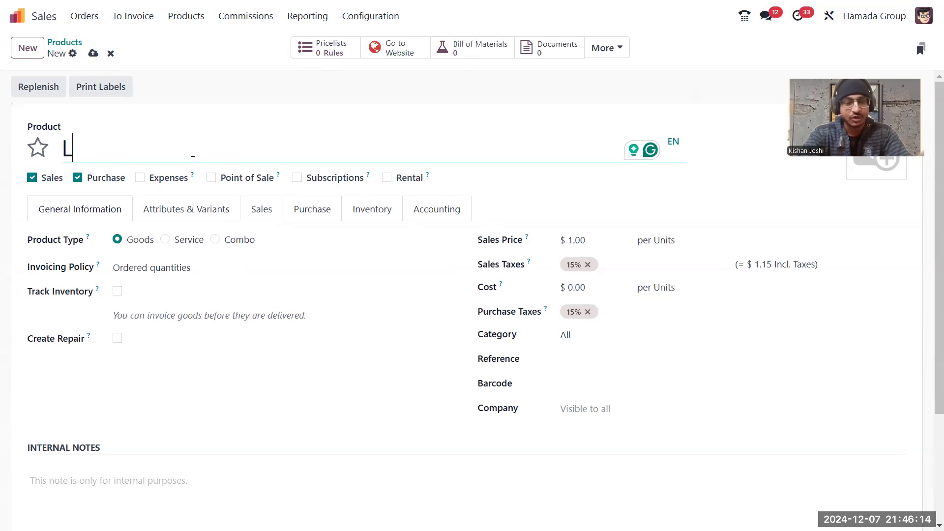
pyautogui.write('aptop')
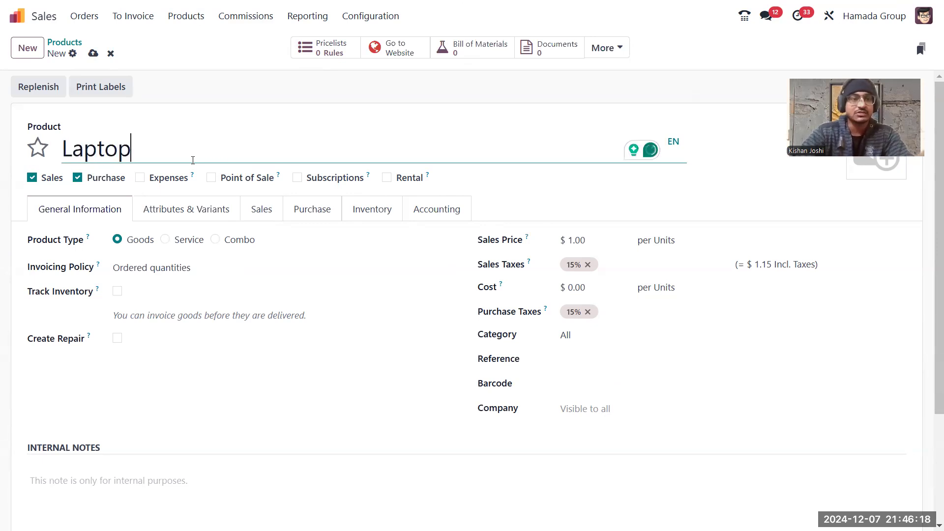
pyautogui.click(93, 53)
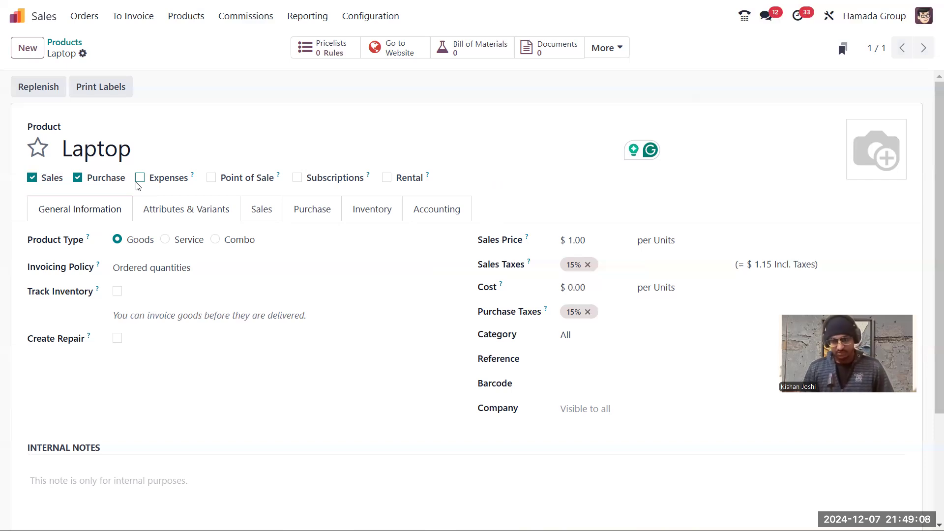
# Step: Review the Laptop product's general information, its attributes and variants, and its upsell and eCommerce options
pyautogui.click(138, 185)
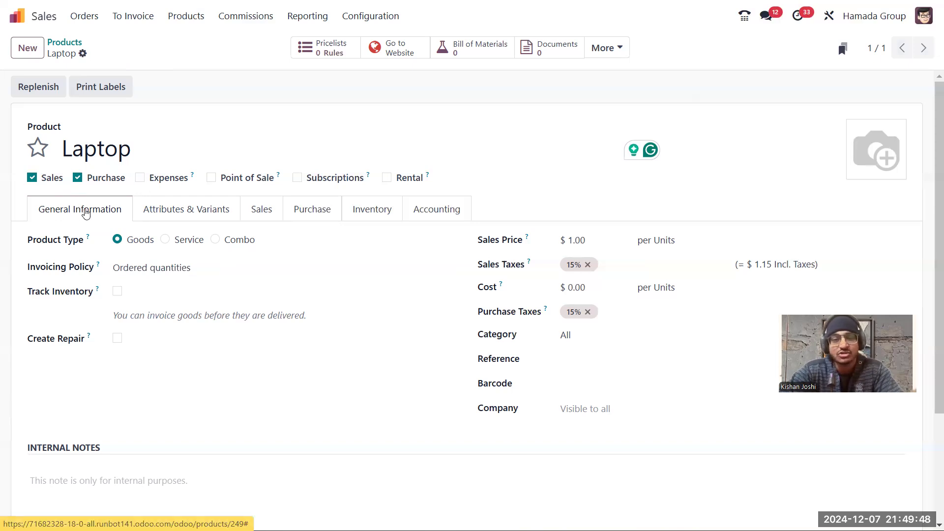
pyautogui.scroll(-3, 85, 211)
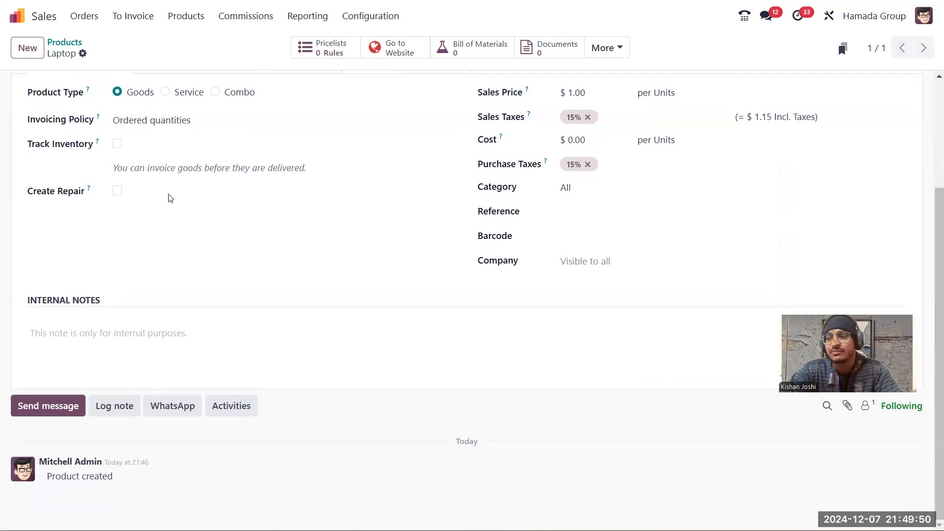
pyautogui.scroll(3, 278, 304)
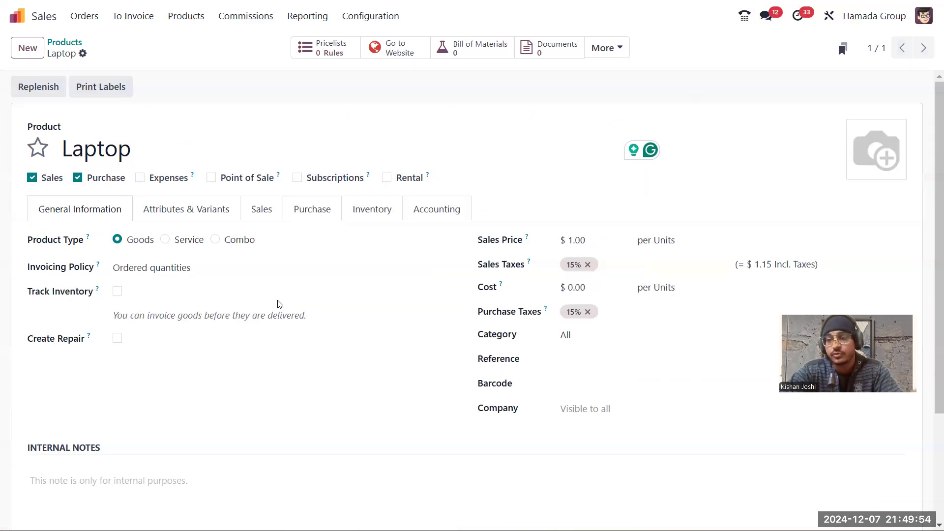
pyautogui.click(186, 212)
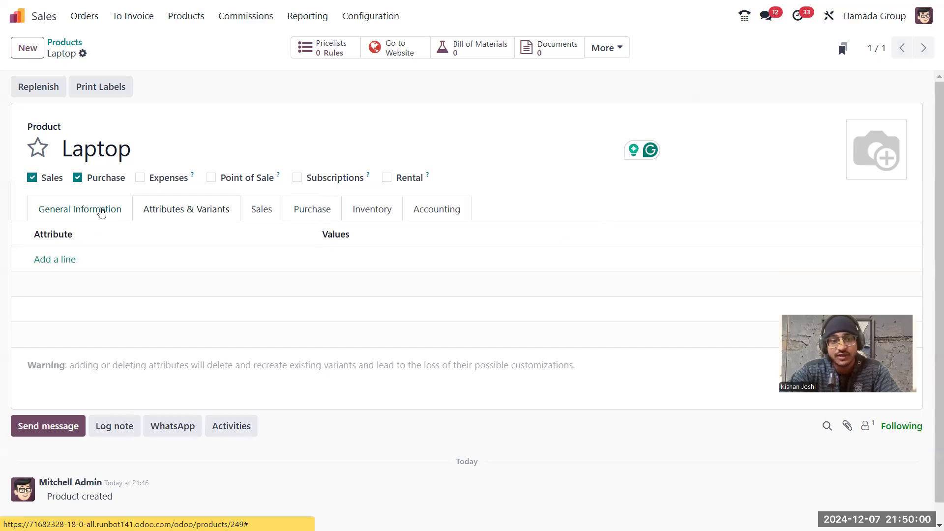
pyautogui.click(102, 212)
pyautogui.click(260, 212)
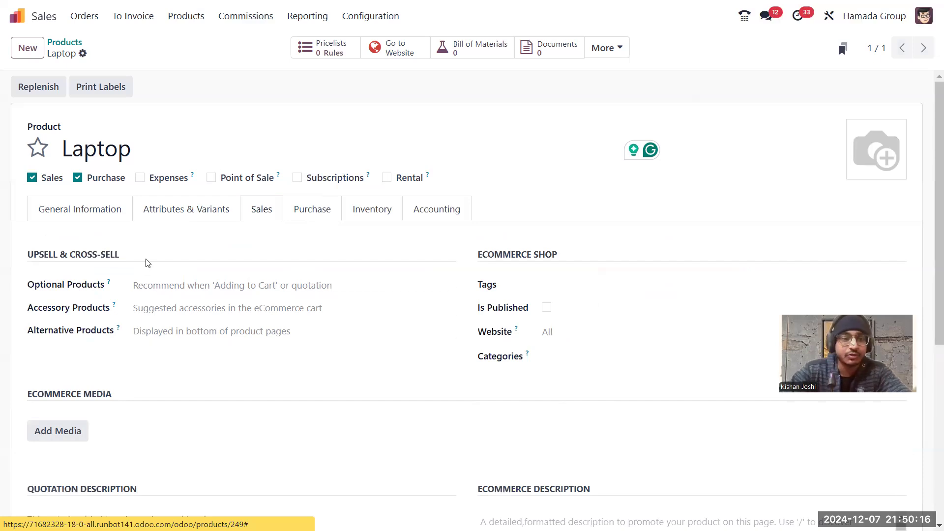
pyautogui.click(168, 212)
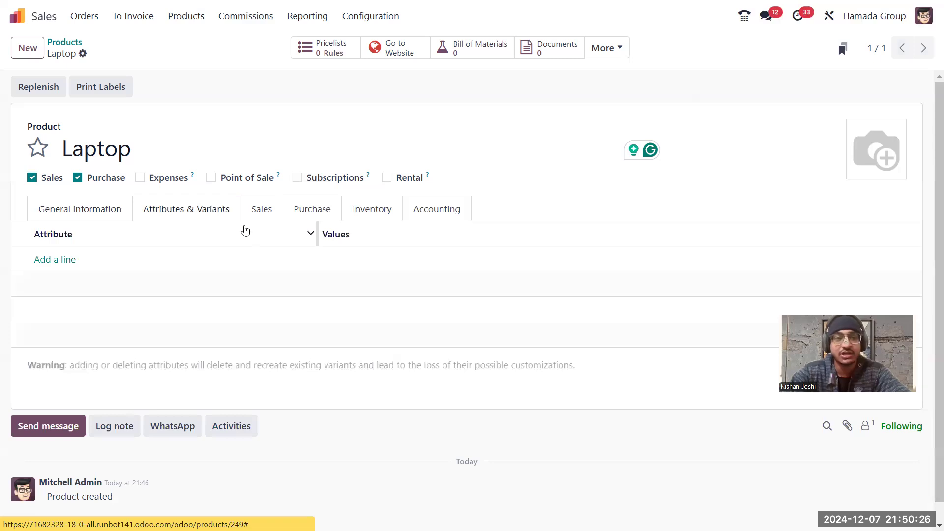
# Step: Examine the Laptop product's sales settings and its vendor and purchase settings
pyautogui.click(270, 215)
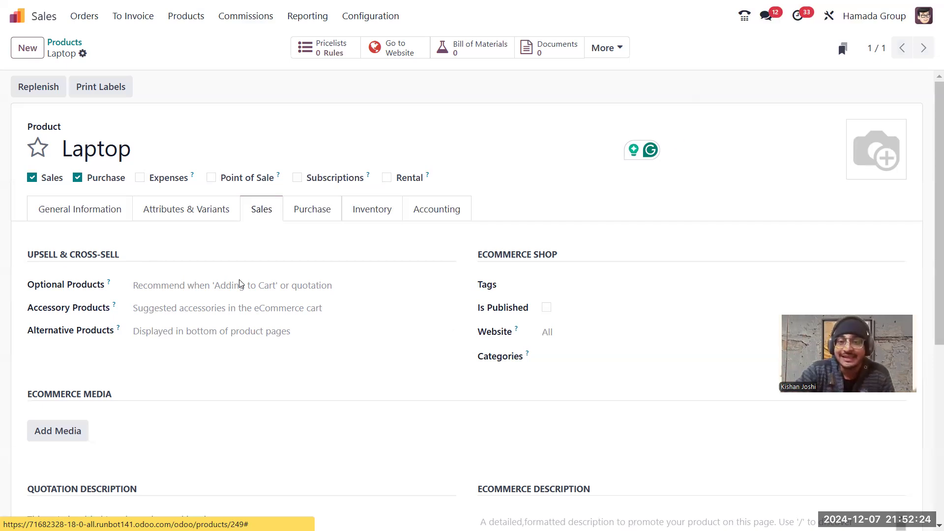
pyautogui.scroll(-3, 466, 326)
pyautogui.scroll(3, 466, 327)
pyautogui.click(326, 213)
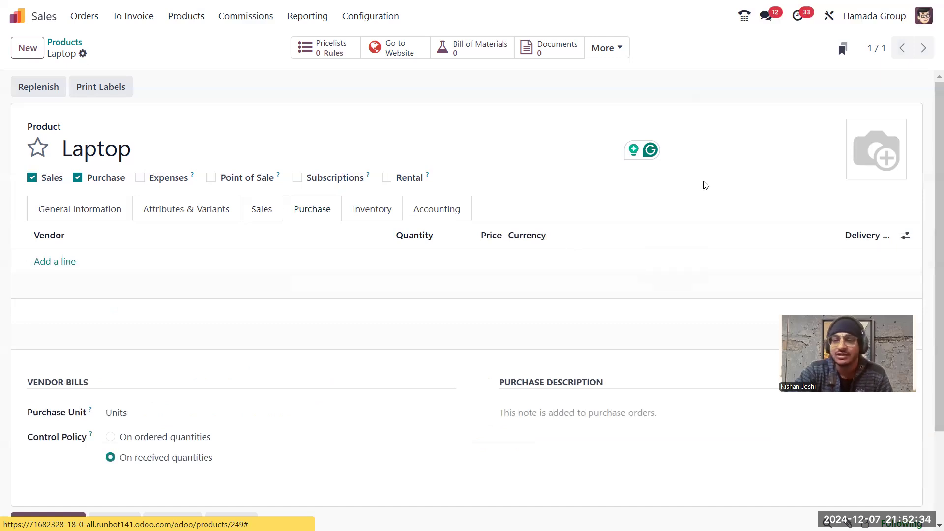
# Step: Examine the Laptop product's inventory routes, logistics, packaging and transfer descriptions, as well as its accounting settings
pyautogui.click(390, 213)
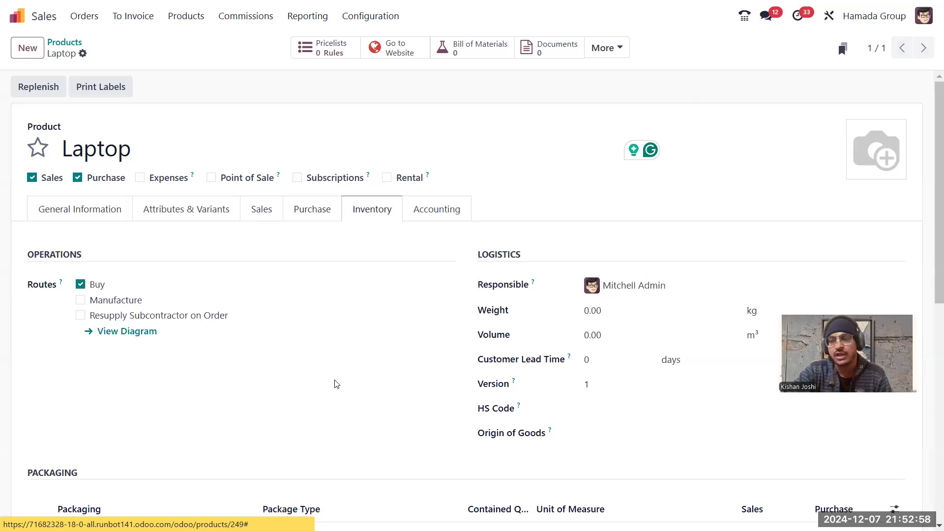
pyautogui.click(448, 200)
pyautogui.click(379, 213)
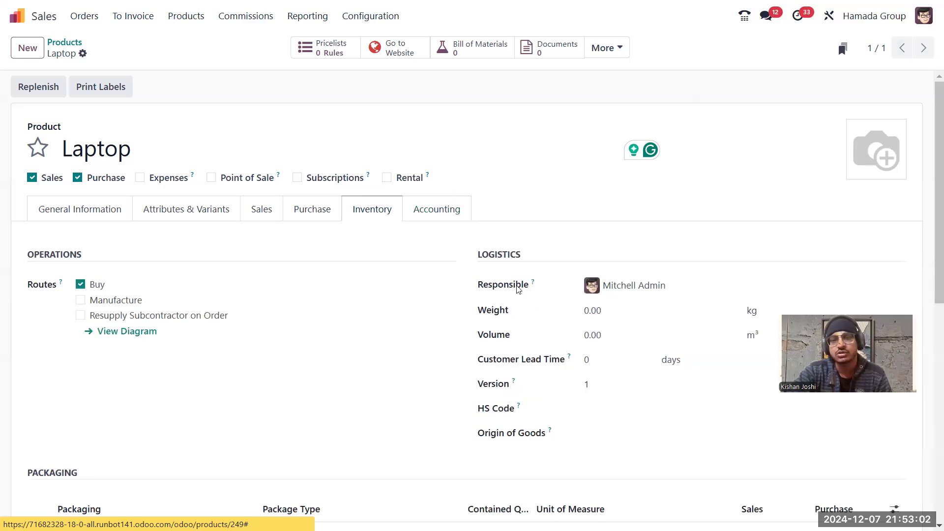
pyautogui.scroll(-2, 599, 269)
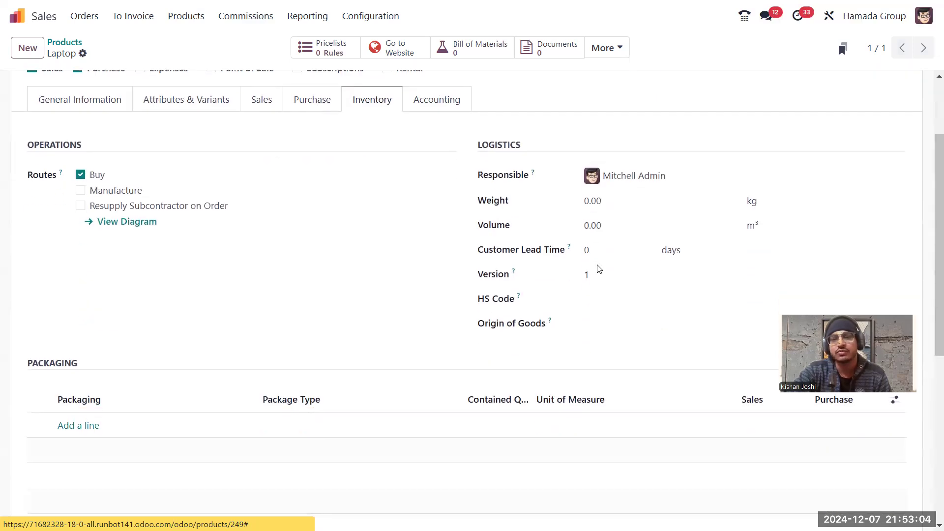
pyautogui.scroll(1, 599, 269)
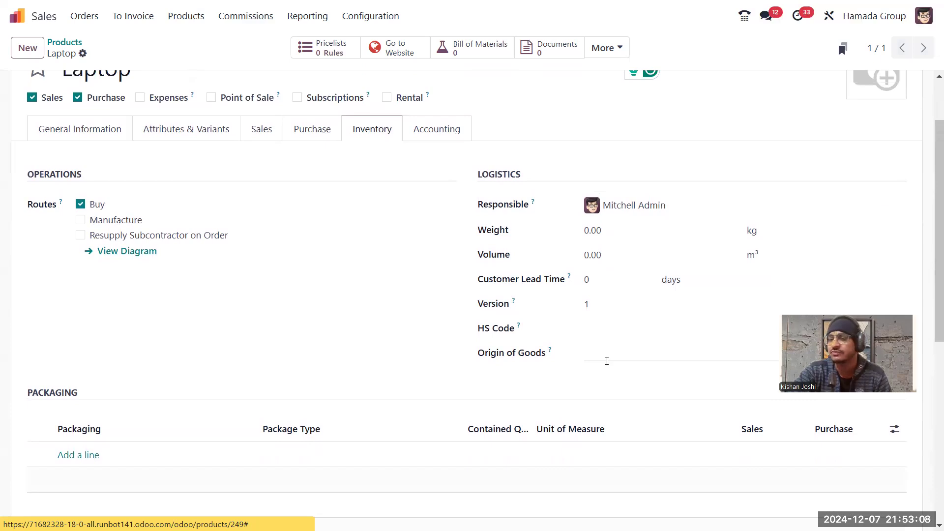
pyautogui.scroll(-1, 607, 361)
pyautogui.scroll(-1, 607, 361)
pyautogui.scroll(4, 607, 364)
pyautogui.scroll(-7, 607, 364)
pyautogui.scroll(2, 609, 365)
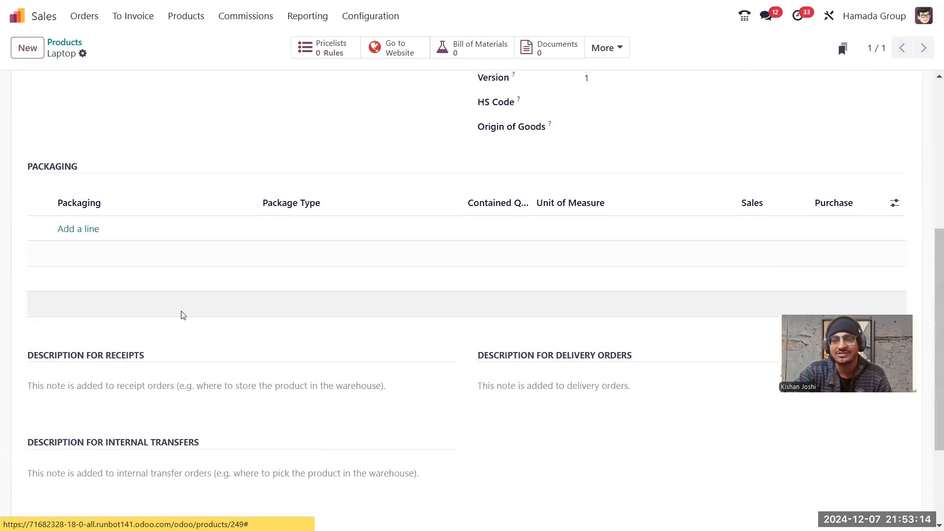
pyautogui.scroll(6, 183, 314)
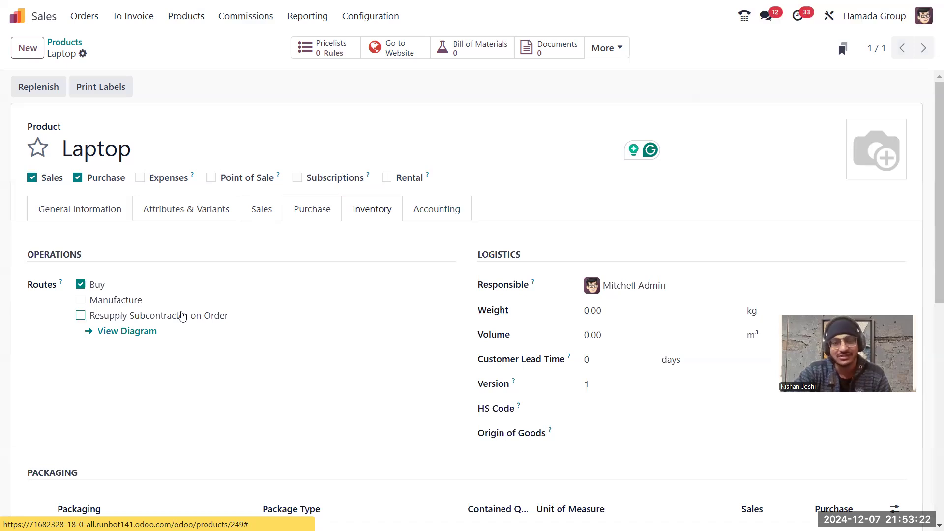
pyautogui.scroll(-1, 182, 315)
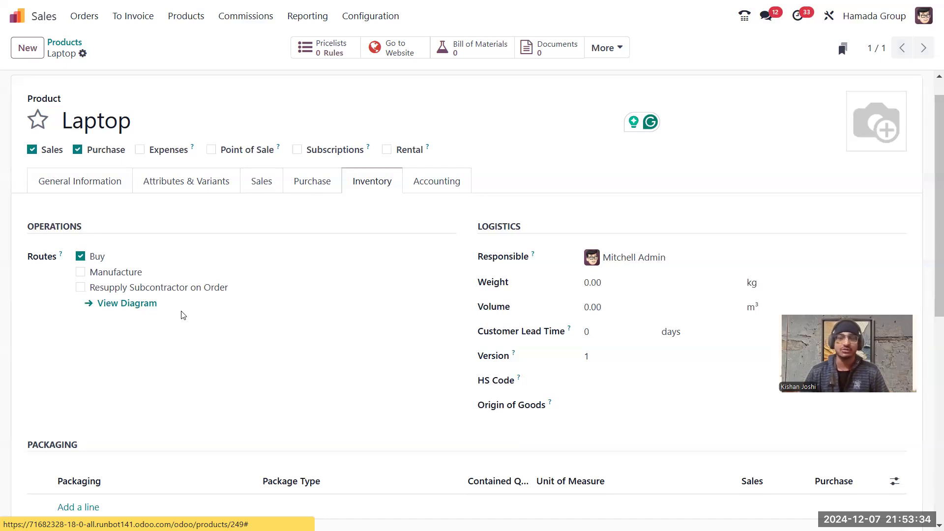
pyautogui.click(442, 179)
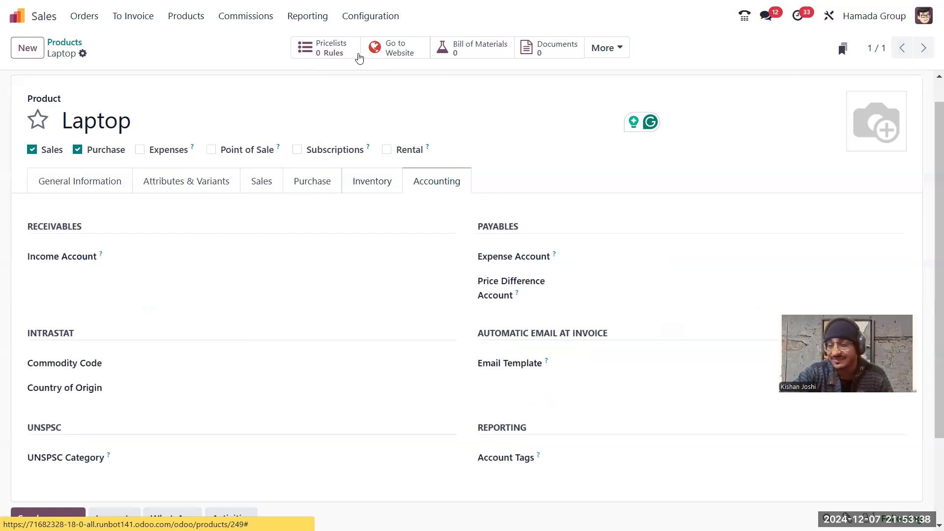
pyautogui.scroll(-2, 574, 127)
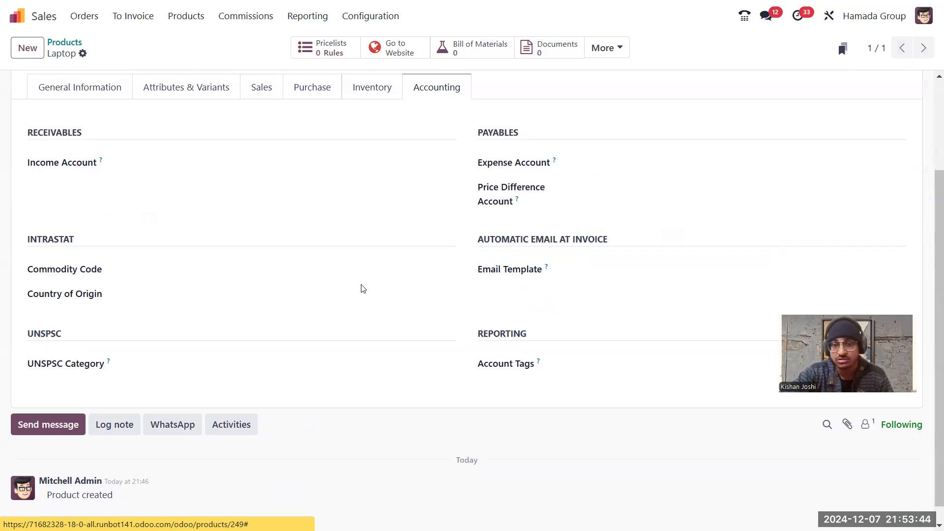
pyautogui.scroll(3, 331, 256)
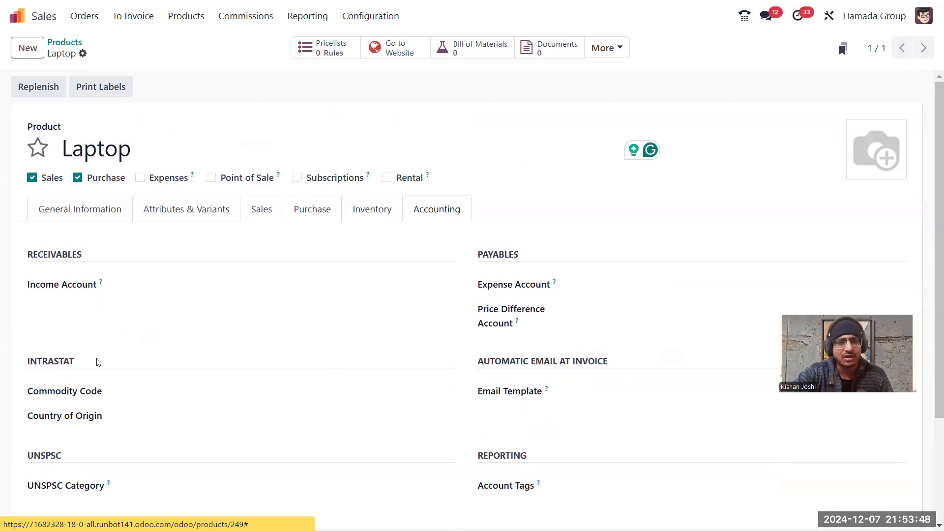
pyautogui.scroll(-2, 97, 363)
pyautogui.scroll(2, 97, 363)
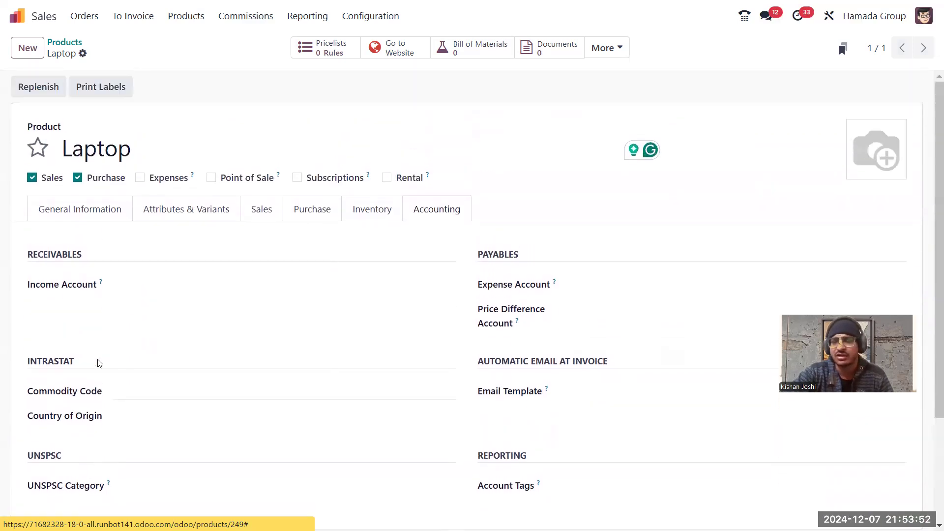
pyautogui.scroll(-2, 98, 363)
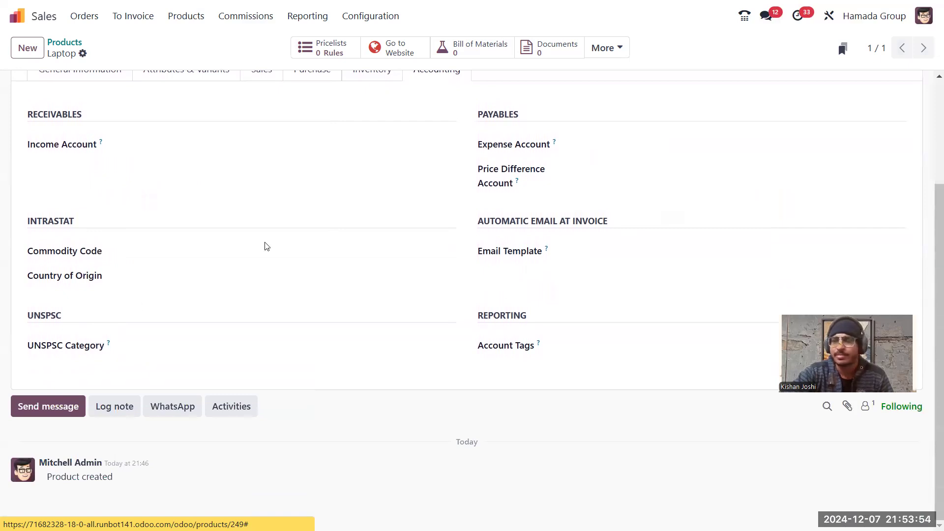
pyautogui.scroll(3, 265, 246)
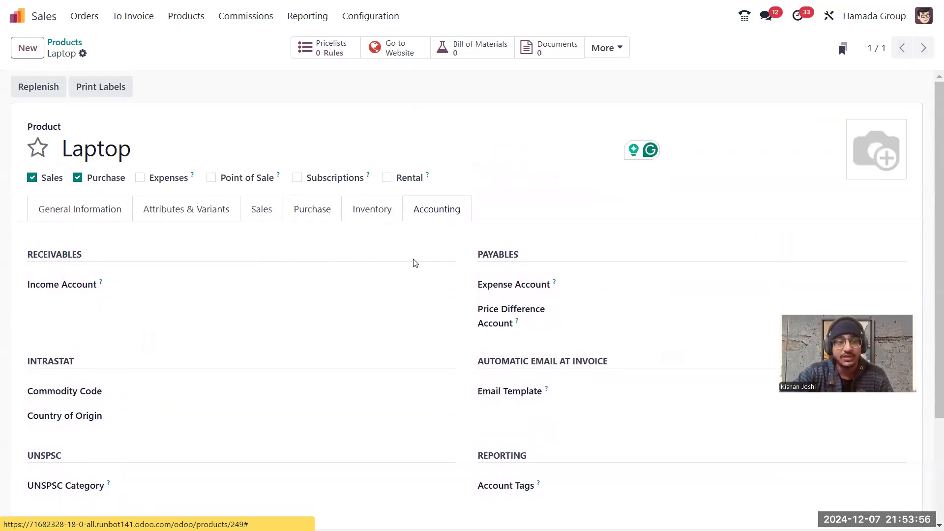
# Step: Preview the general information fields for the Service and Combo product types before returning the Laptop to Goods
pyautogui.click(94, 211)
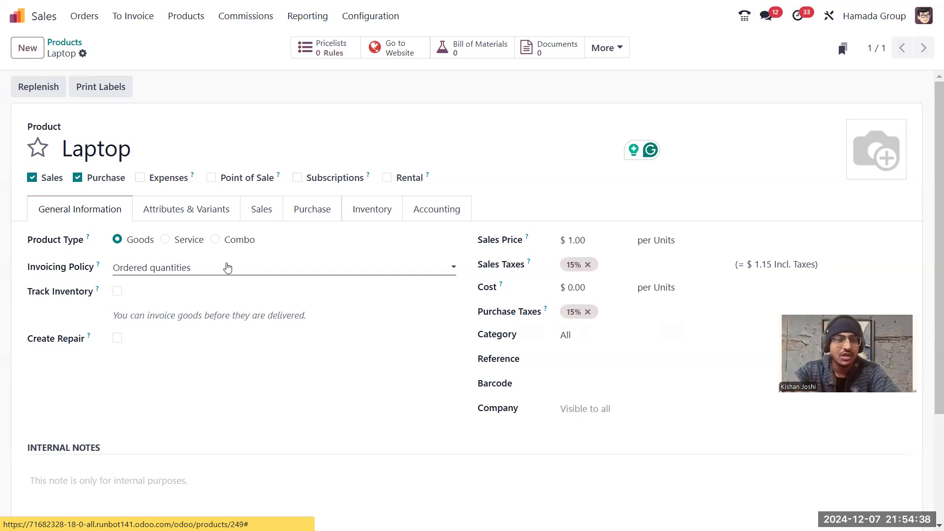
pyautogui.click(167, 240)
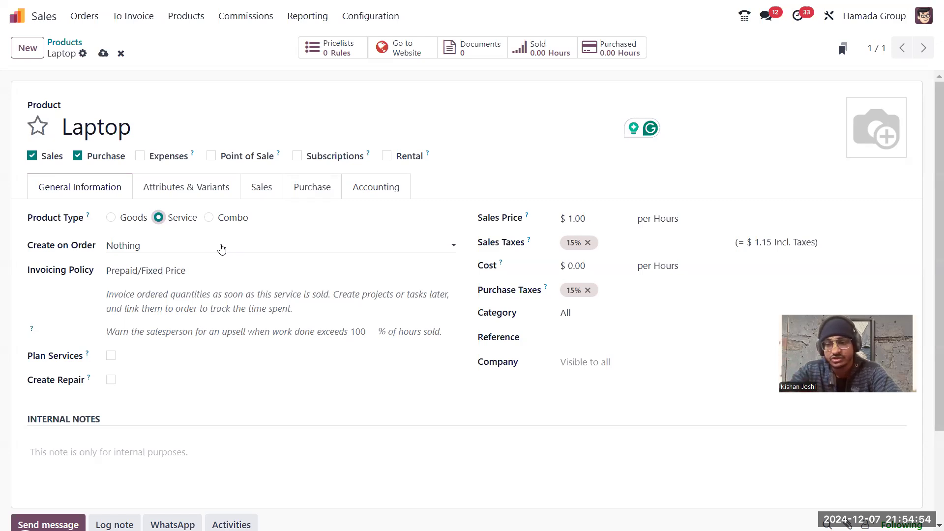
pyautogui.click(209, 218)
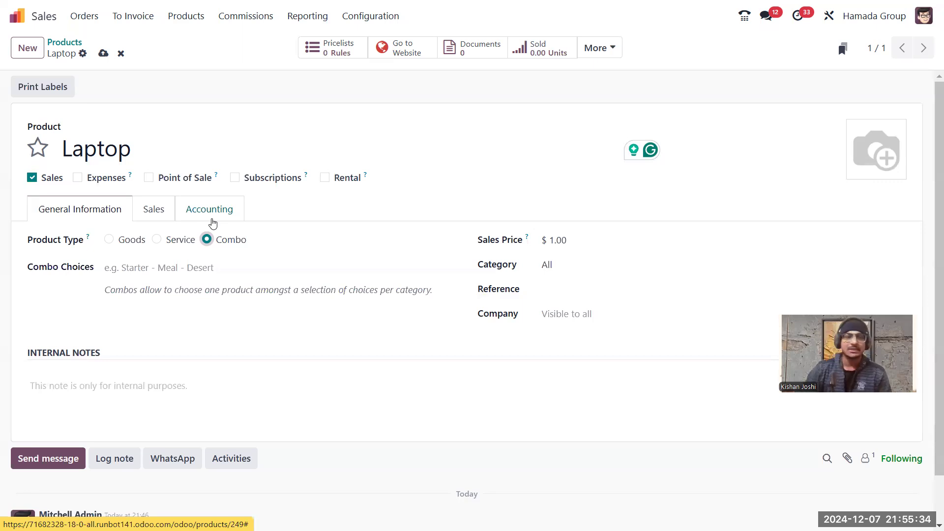
pyautogui.click(111, 240)
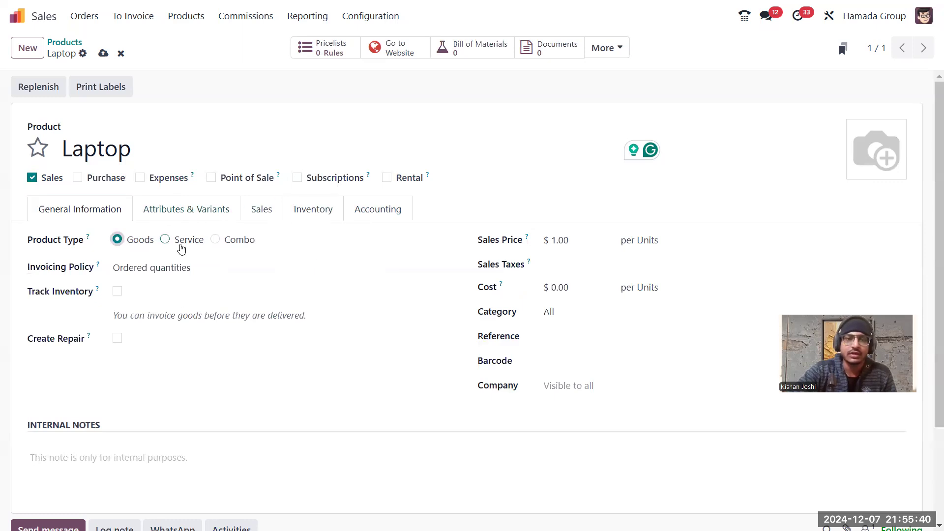
# Step: Review the invoicing policy options for the Laptop and keep Ordered quantities
pyautogui.click(174, 270)
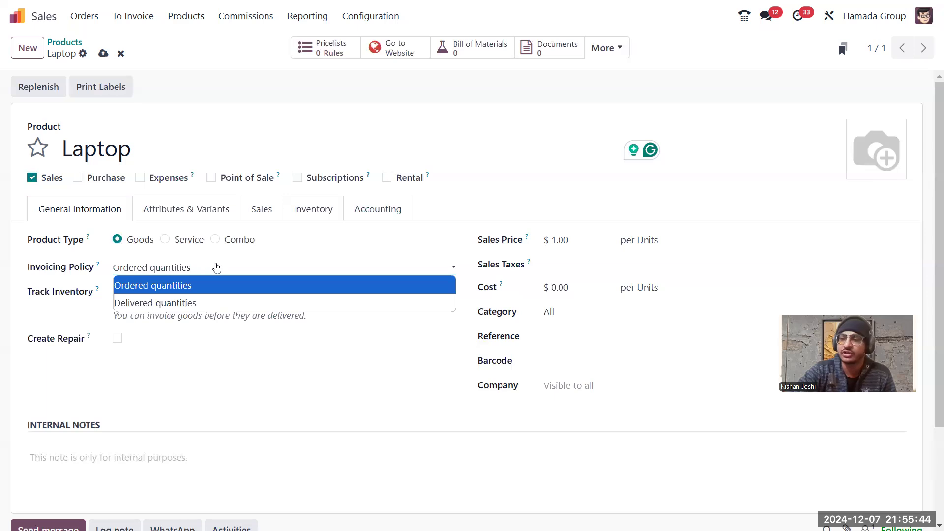
pyautogui.click(188, 278)
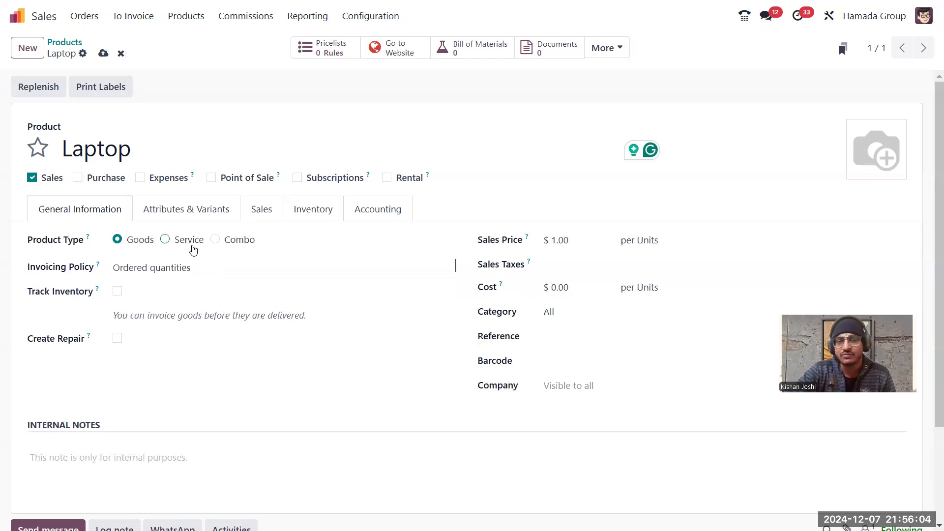
pyautogui.click(202, 269)
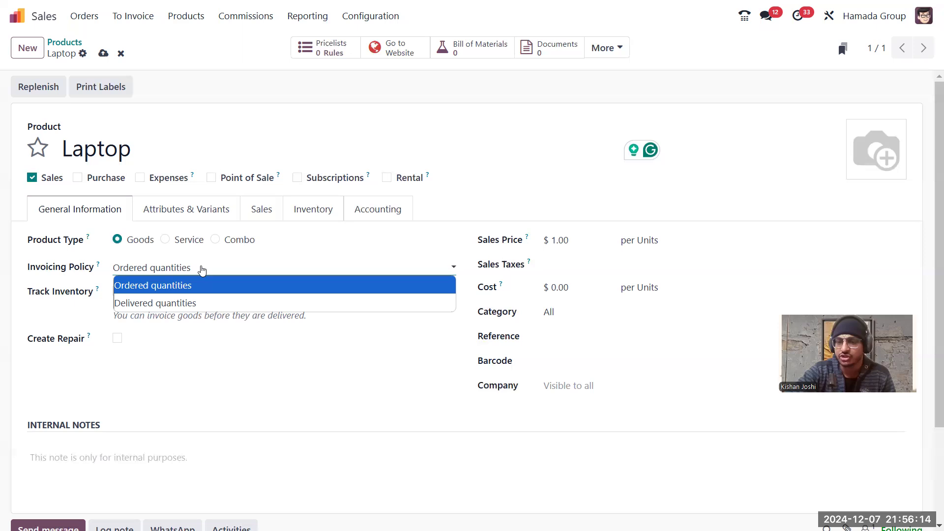
pyautogui.click(216, 283)
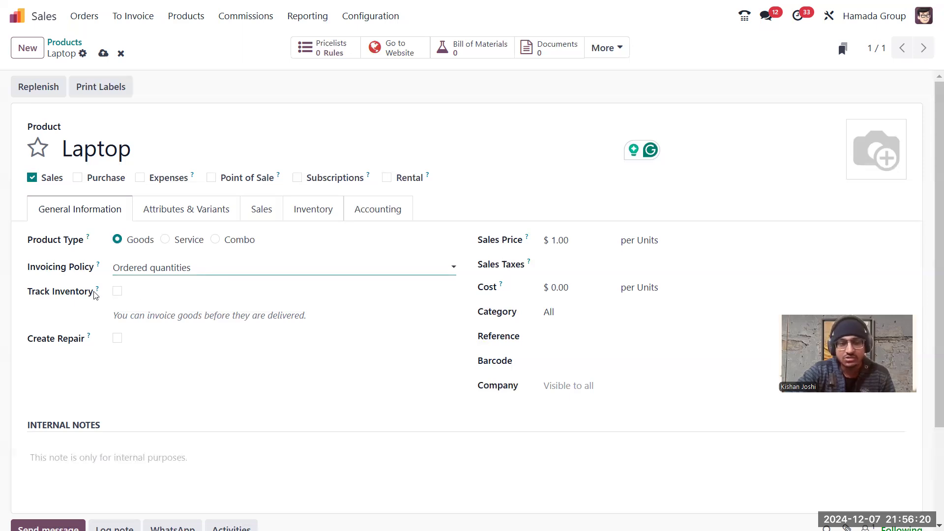
# Step: Check the Service product type's fields, return the Laptop to Goods and enable inventory tracking by quantity
pyautogui.moveTo(98, 292)
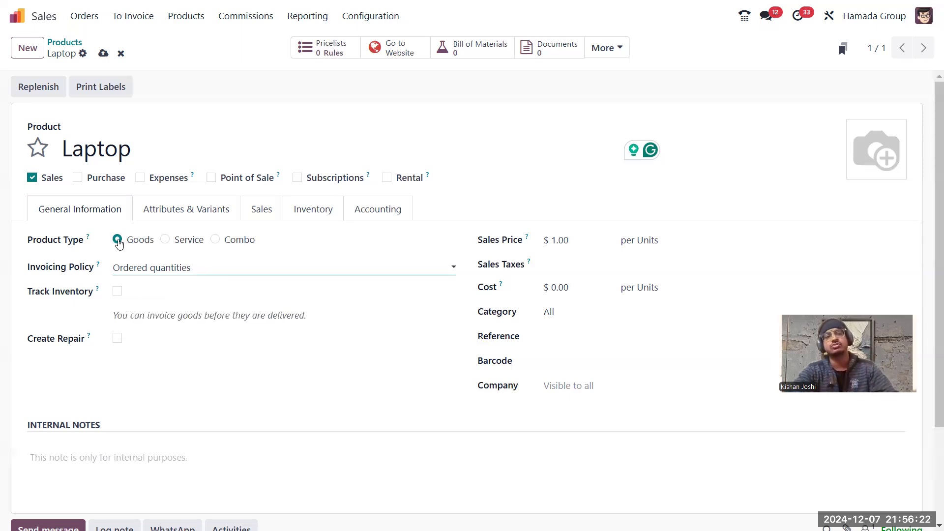
pyautogui.click(164, 240)
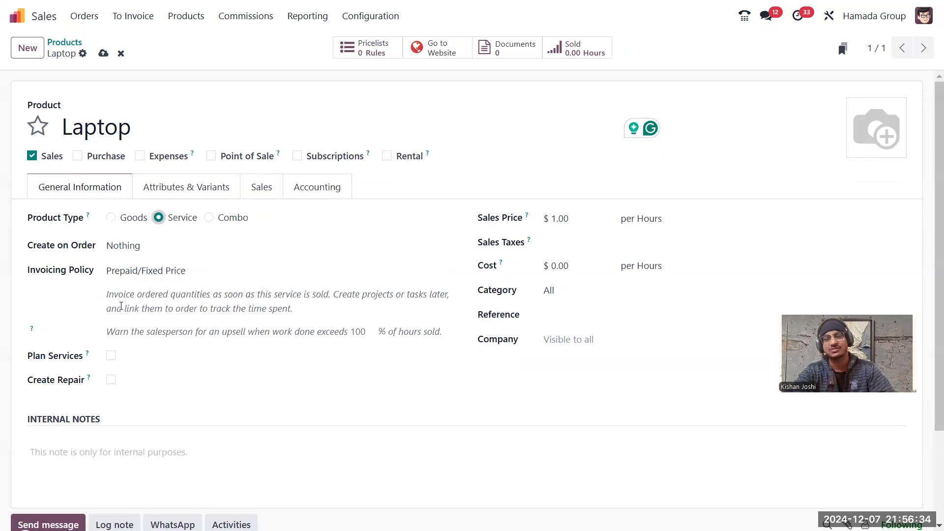
pyautogui.click(110, 218)
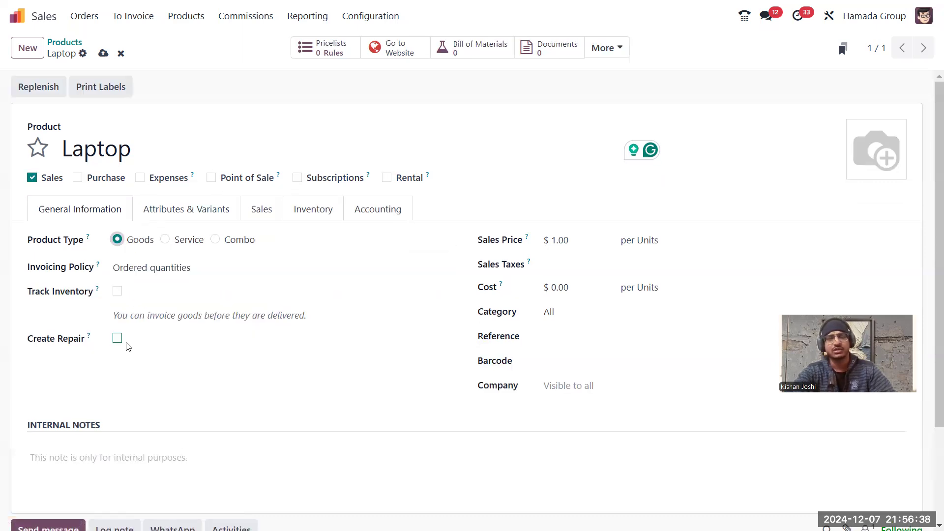
pyautogui.click(118, 291)
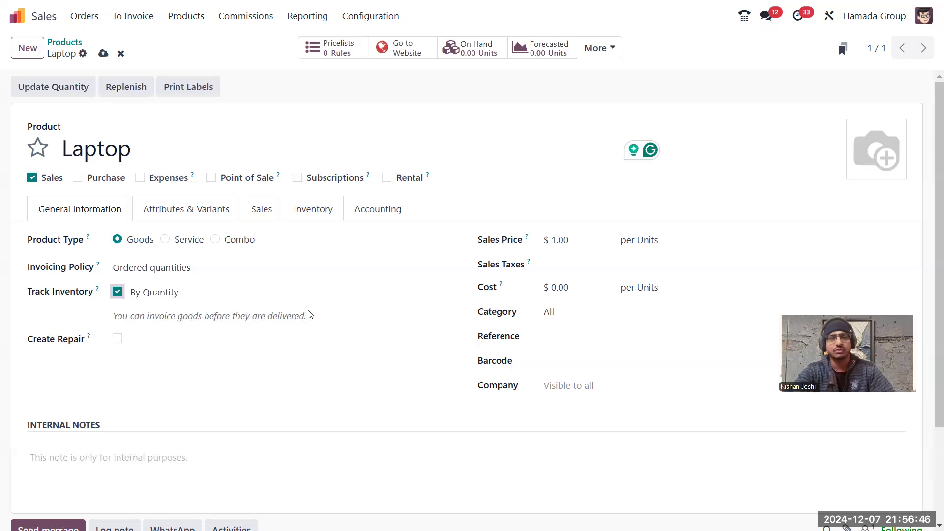
# Step: Compare the explanations of the two invoicing policies by trying Delivered quantities and setting the policy back to Ordered quantities
pyautogui.moveTo(307, 315); pyautogui.dragTo(129, 314)
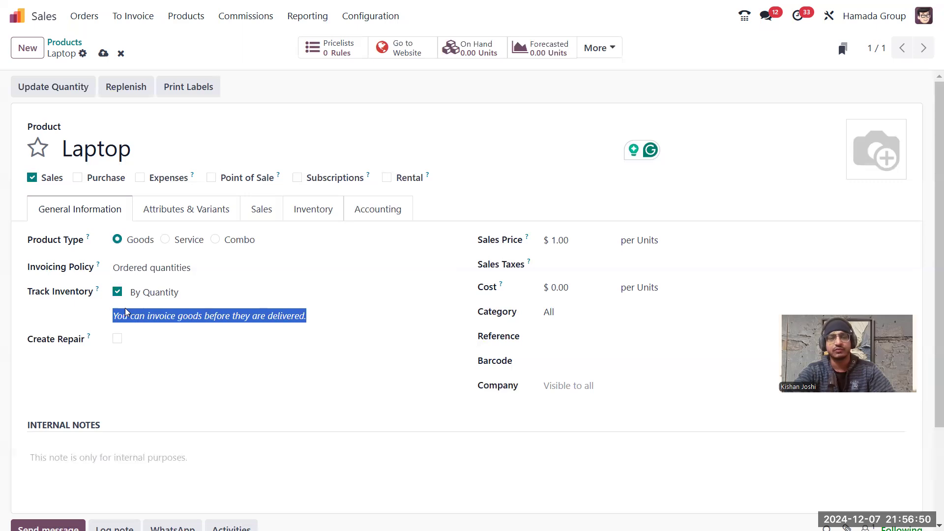
pyautogui.click(134, 267)
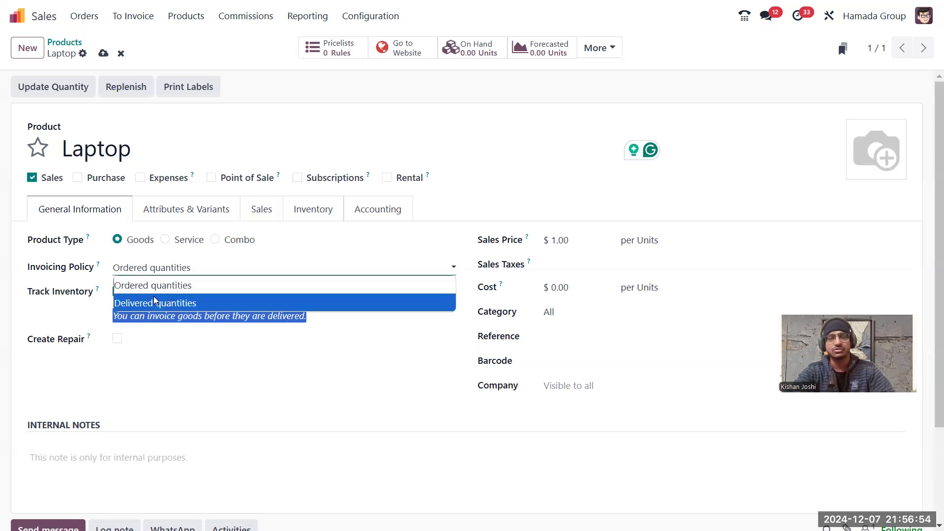
pyautogui.click(153, 302)
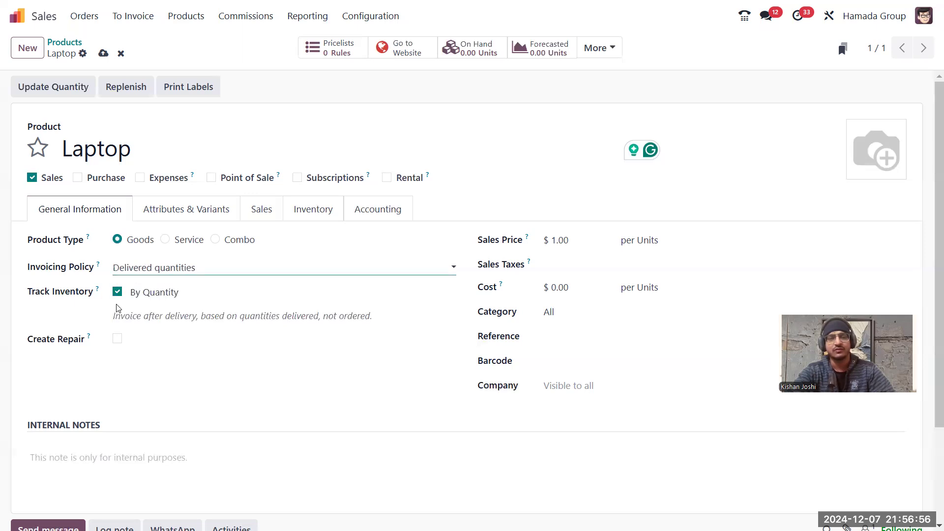
pyautogui.moveTo(114, 316); pyautogui.dragTo(321, 333)
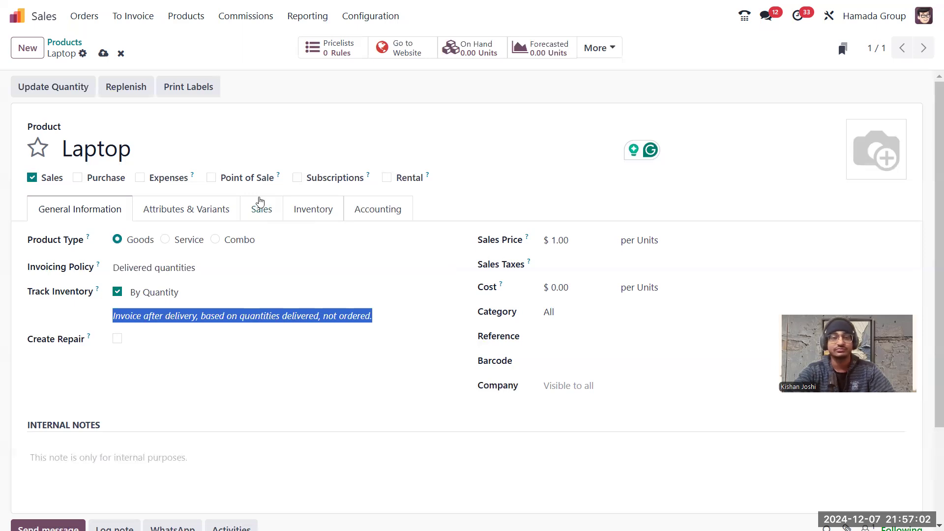
pyautogui.click(225, 266)
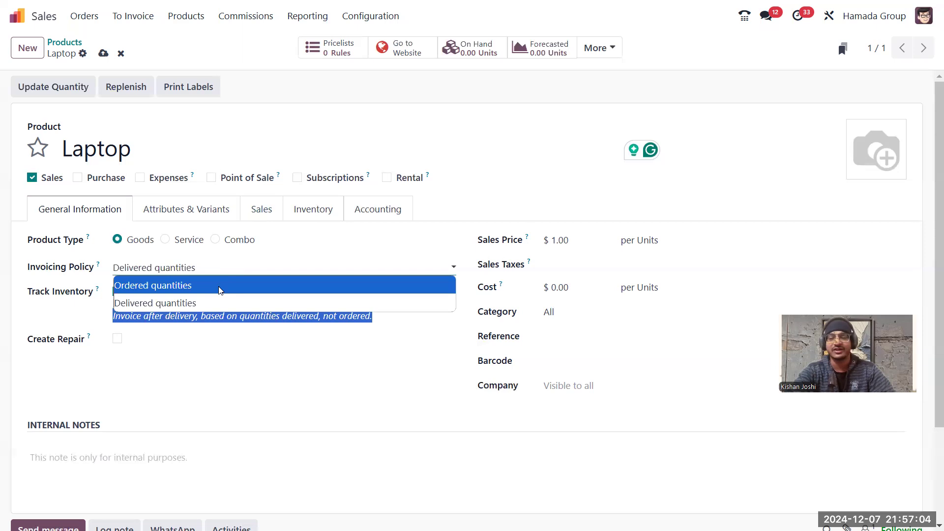
pyautogui.click(220, 290)
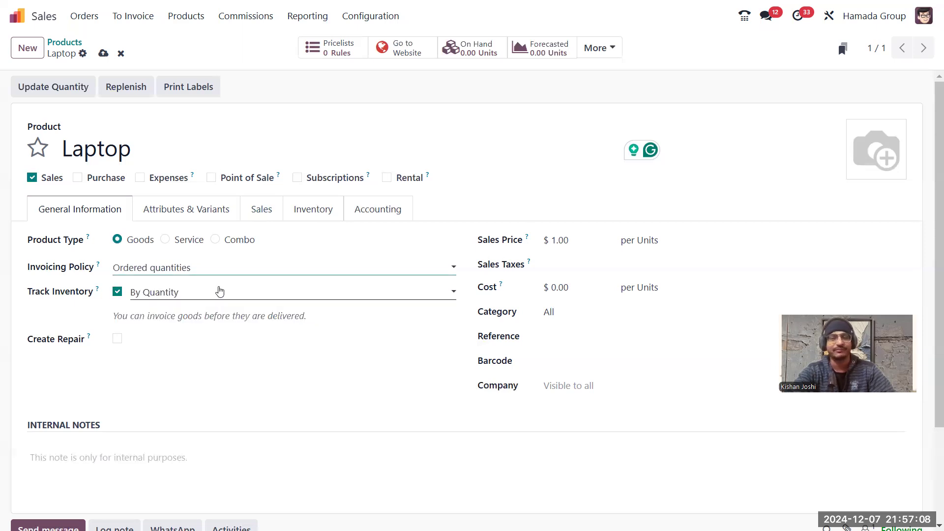
# Step: Enable Create Repair and add the internal note "THIS IS GREAT LAPTOP FOR SALE AND PROFIT MARGIN IS PRETTY HIGH AND KNOW THAT CUSTOMER IS RICH"
pyautogui.click(116, 338)
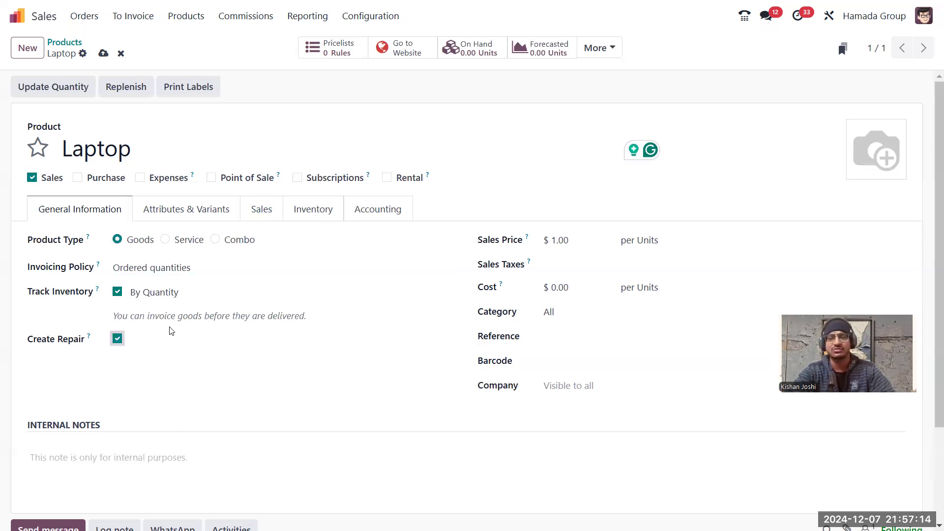
pyautogui.scroll(-2, 217, 350)
pyautogui.scroll(1, 217, 350)
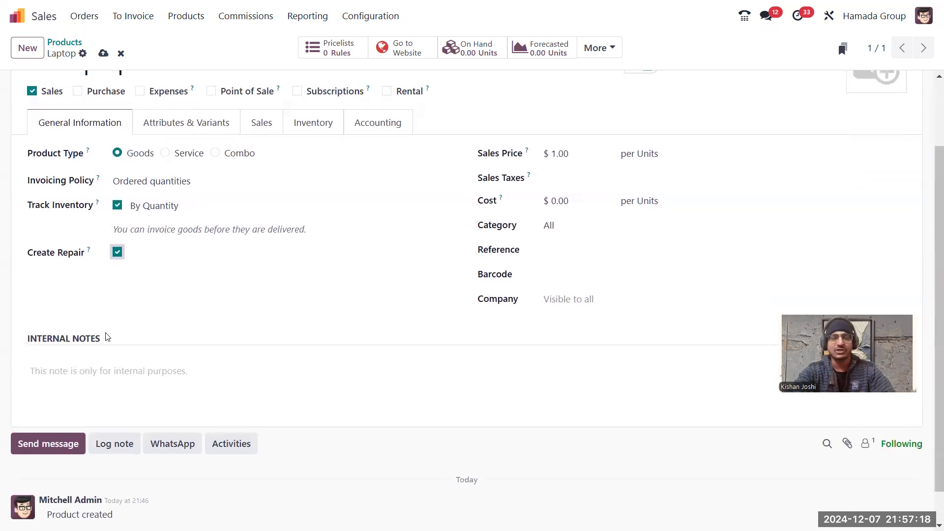
pyautogui.click(70, 363)
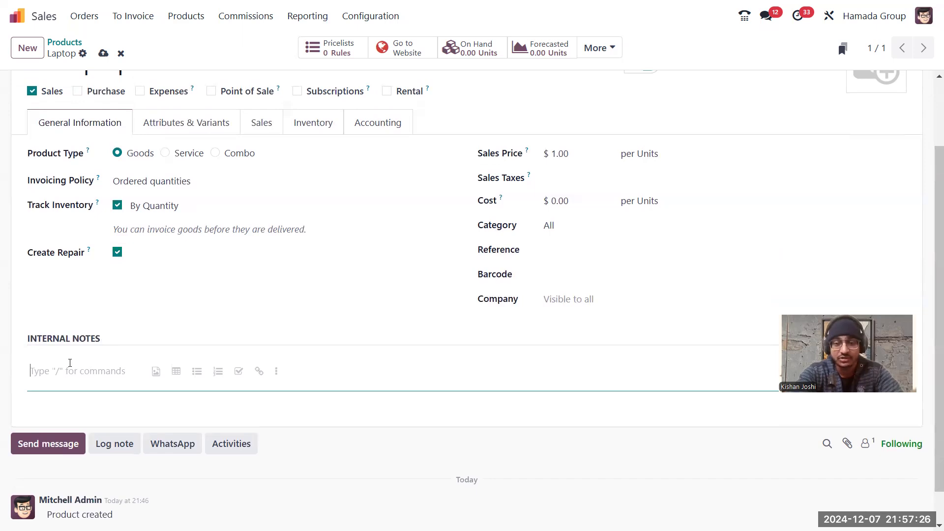
pyautogui.write('TH')
pyautogui.press('BackSpace')
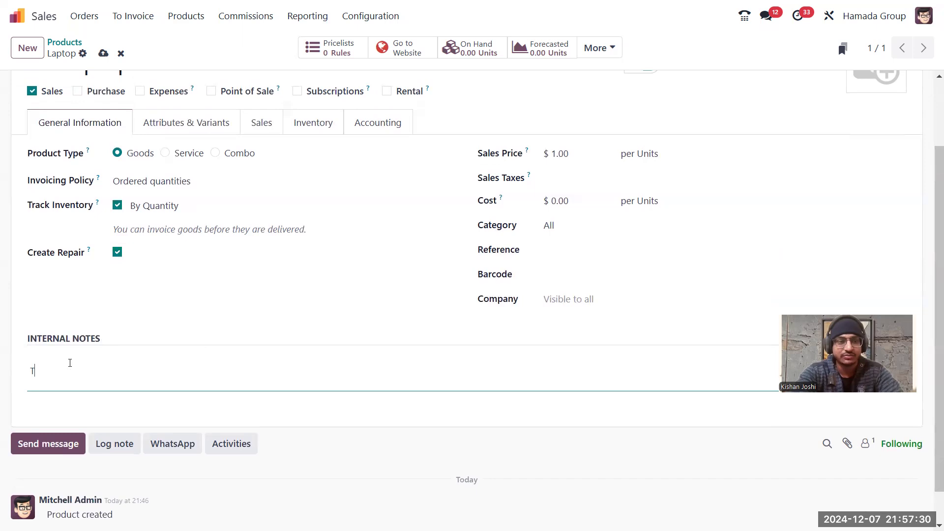
pyautogui.write('HIS IS ')
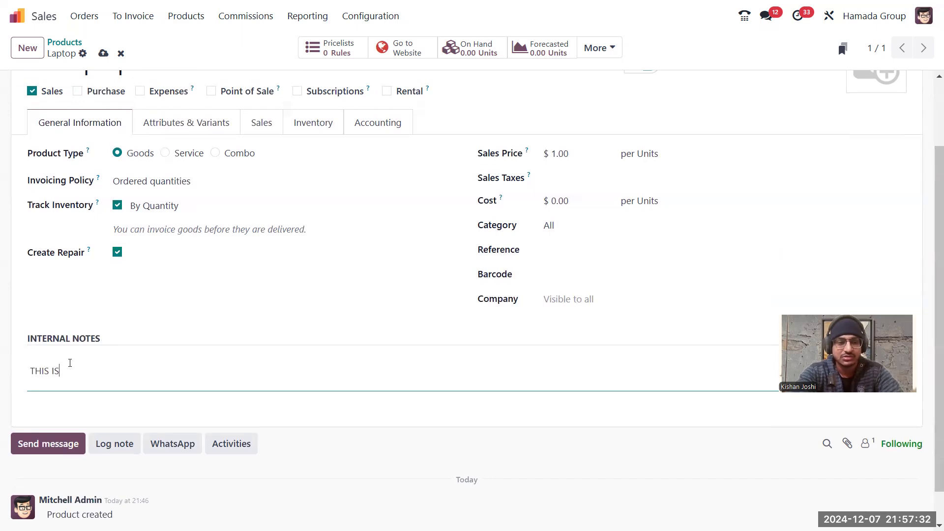
pyautogui.write('GREAT LAPTOP ')
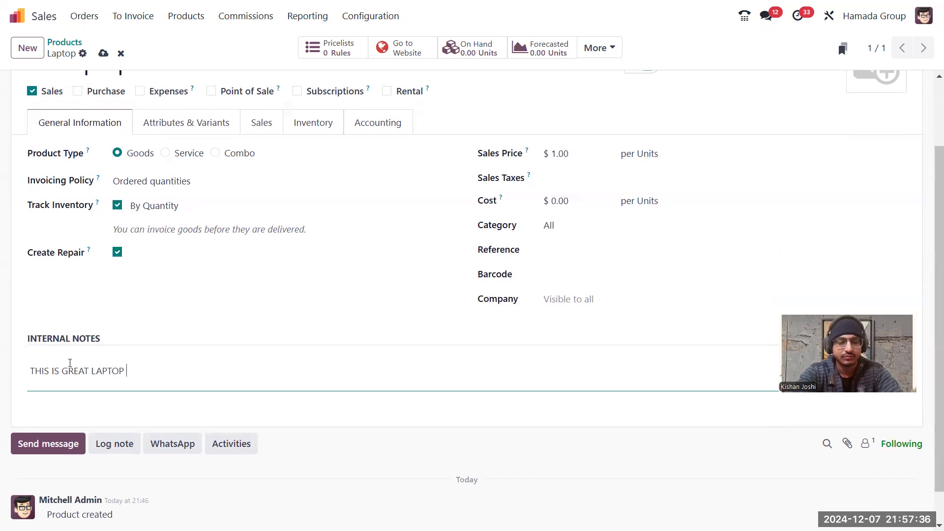
pyautogui.write('FOR SALE')
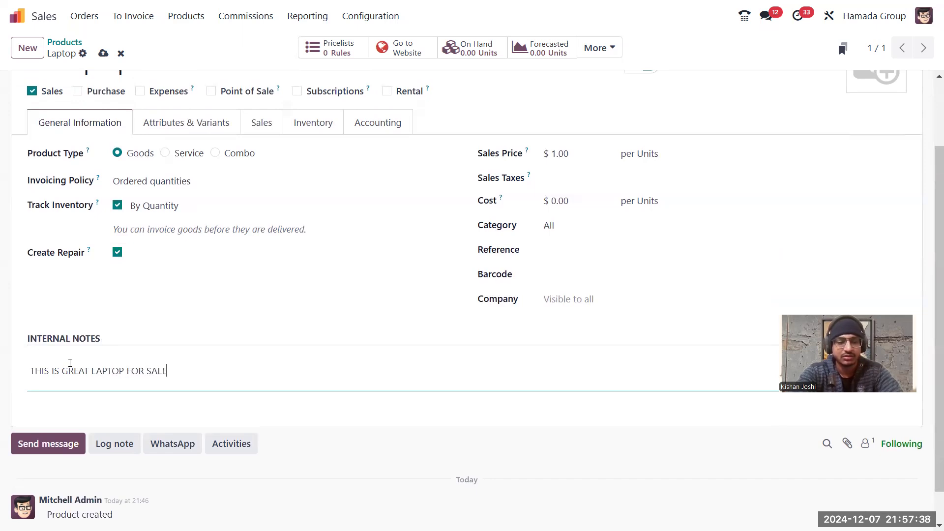
pyautogui.write('PROFIT MARGIN IS PRETTY')
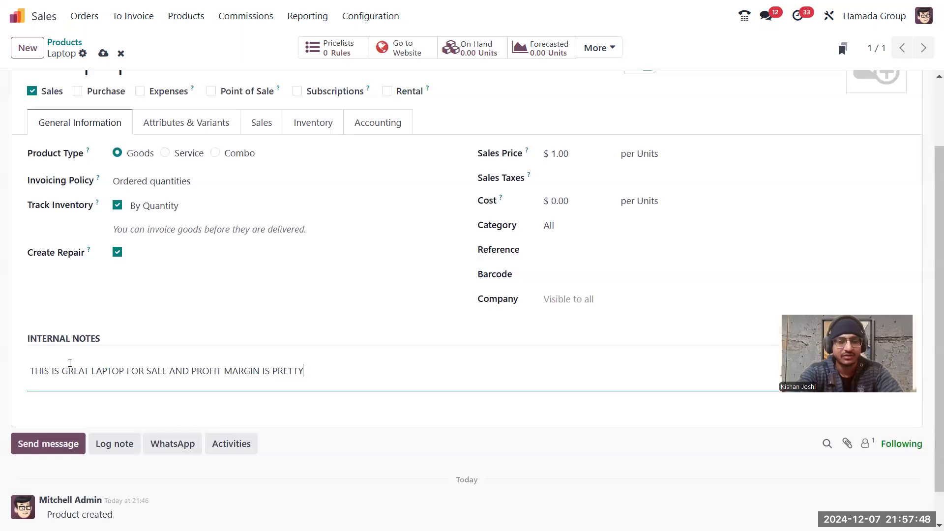
pyautogui.write(' HOIGH AND')
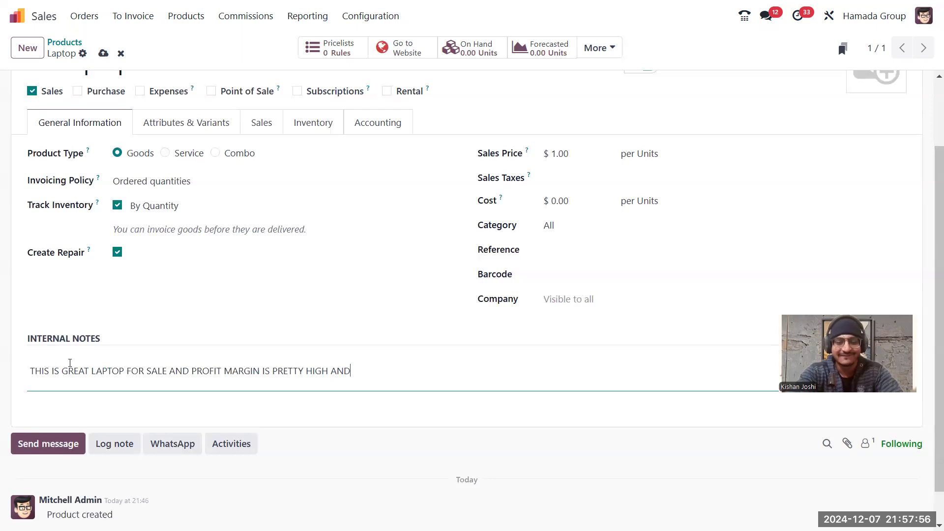
pyautogui.write('KNONOW THAT C')
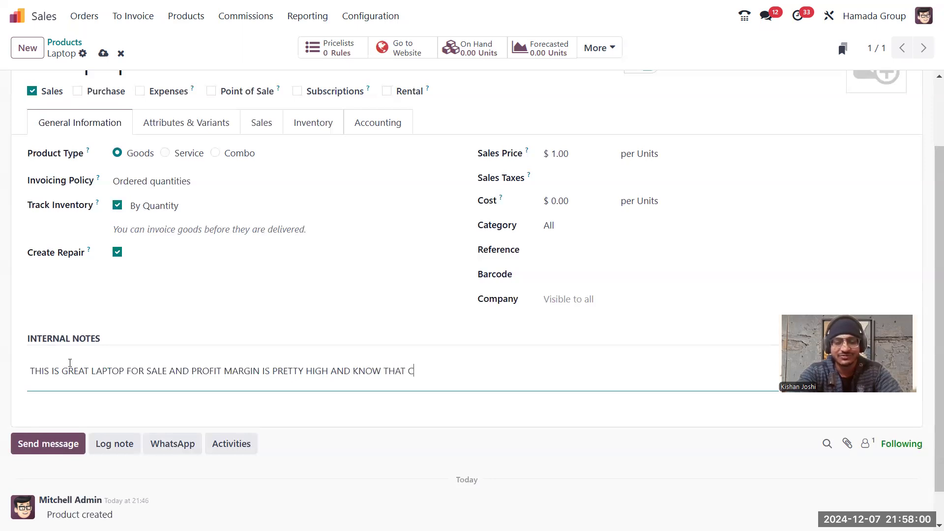
pyautogui.write('USTOMER IS ')
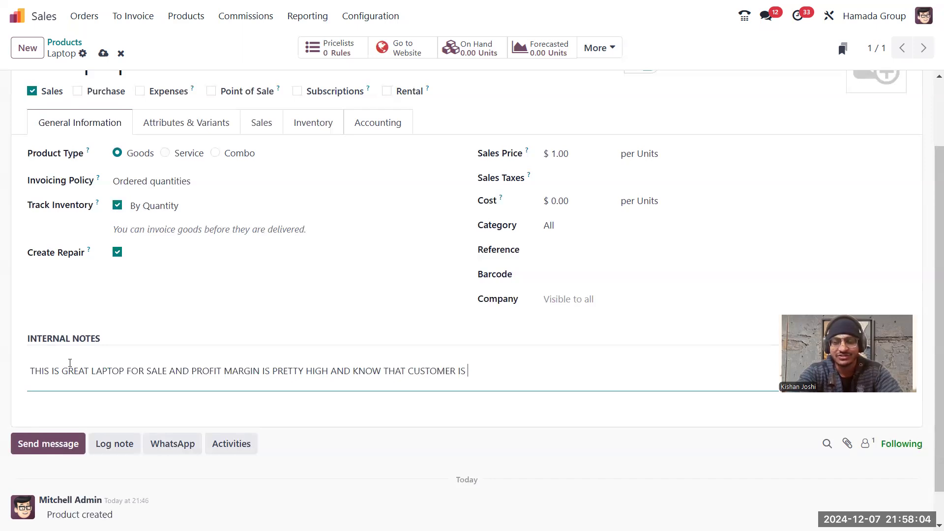
pyautogui.write('RICH')
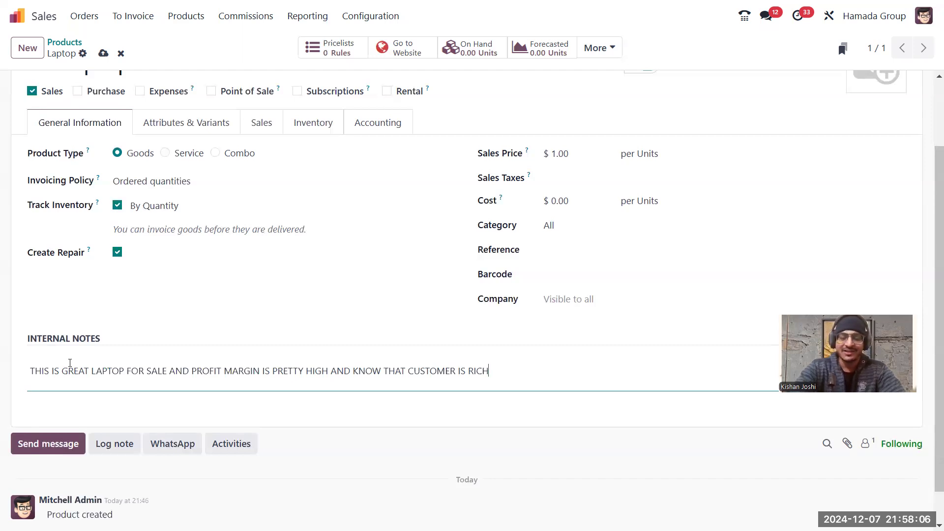
# Step: End the internal note with a full stop and set the Laptop's sales price to $1,000
pyautogui.write('.')
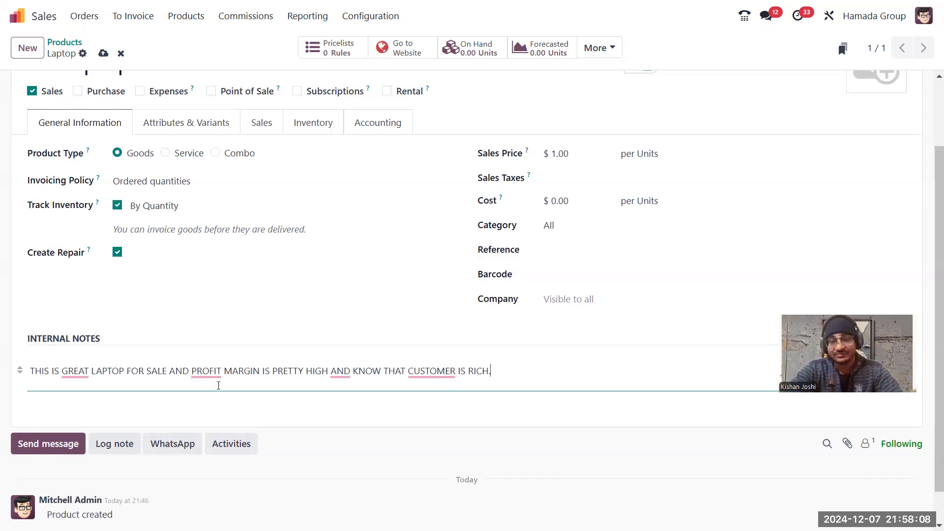
pyautogui.scroll(-1, 220, 385)
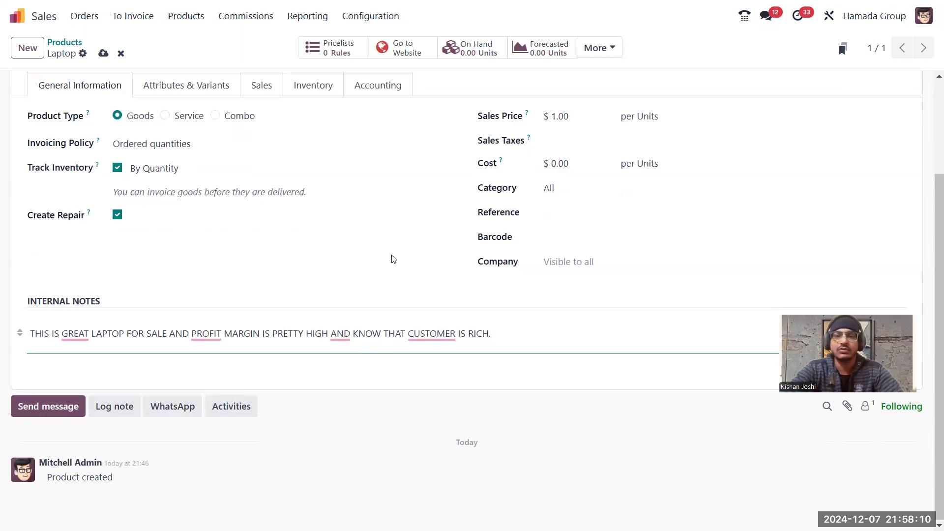
pyautogui.scroll(2, 402, 202)
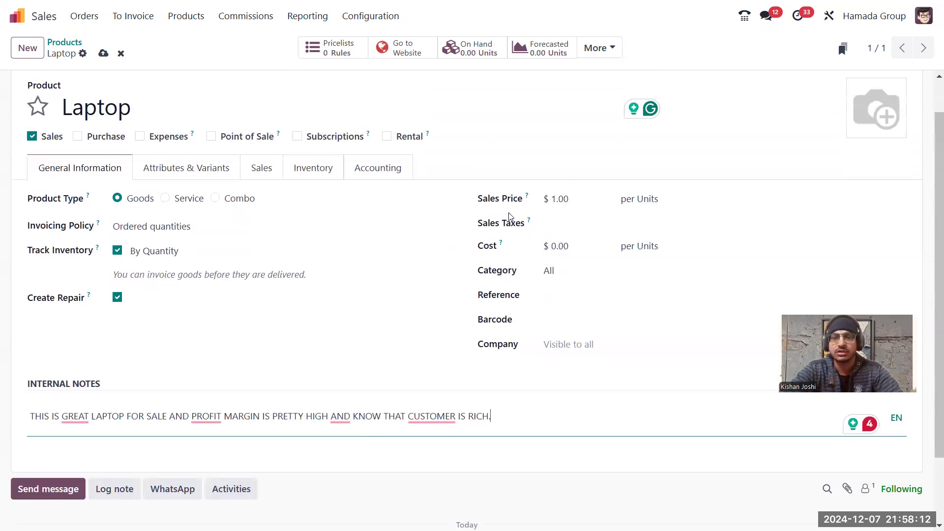
pyautogui.click(596, 196)
pyautogui.write('1')
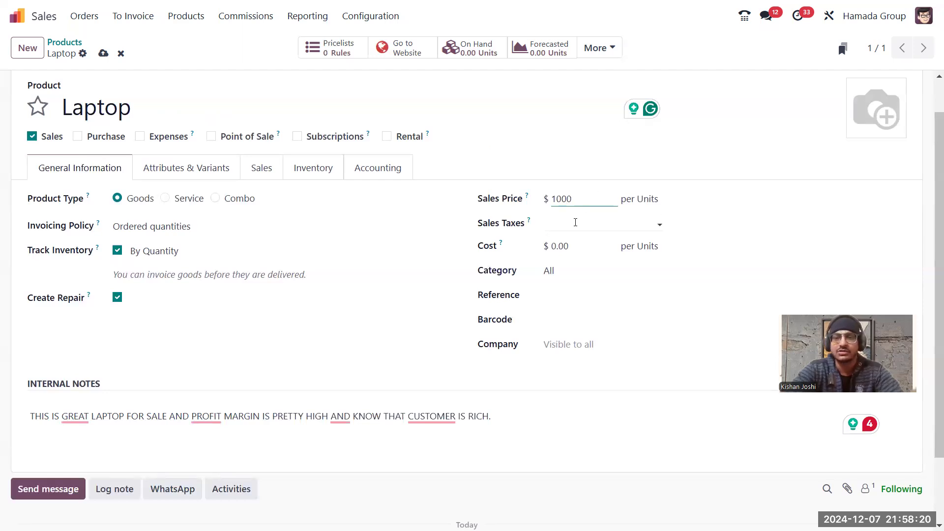
# Step: Apply the 15% sales tax to the Laptop and set its cost to $750
pyautogui.click(575, 222)
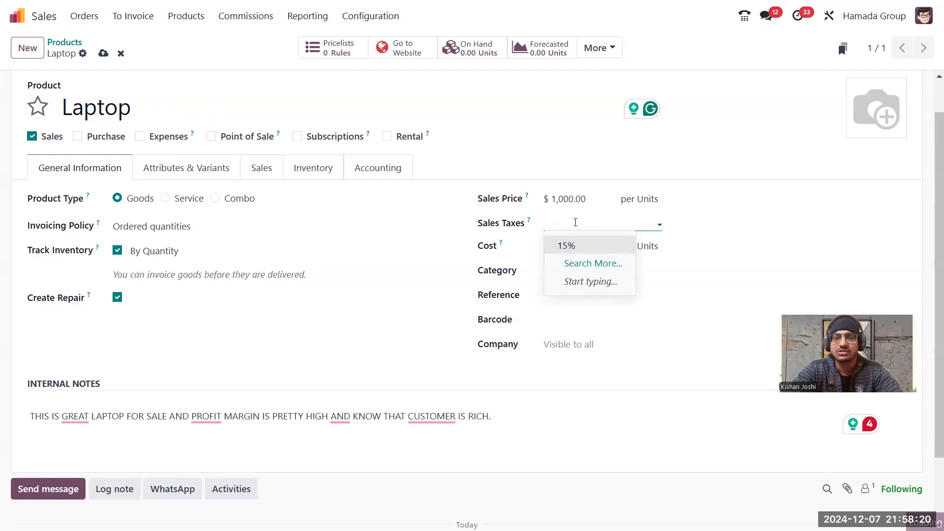
pyautogui.click(618, 248)
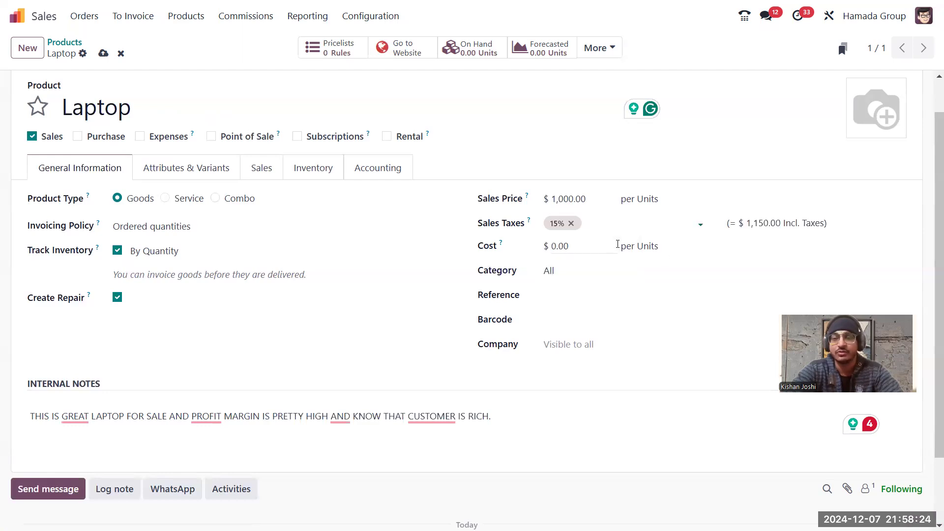
pyautogui.click(584, 244)
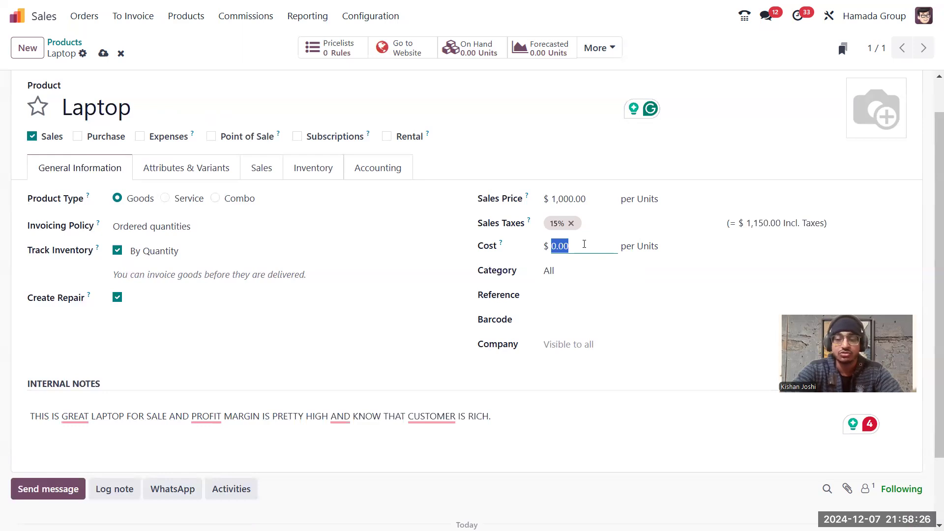
pyautogui.press('BackSpace')
pyautogui.write('7')
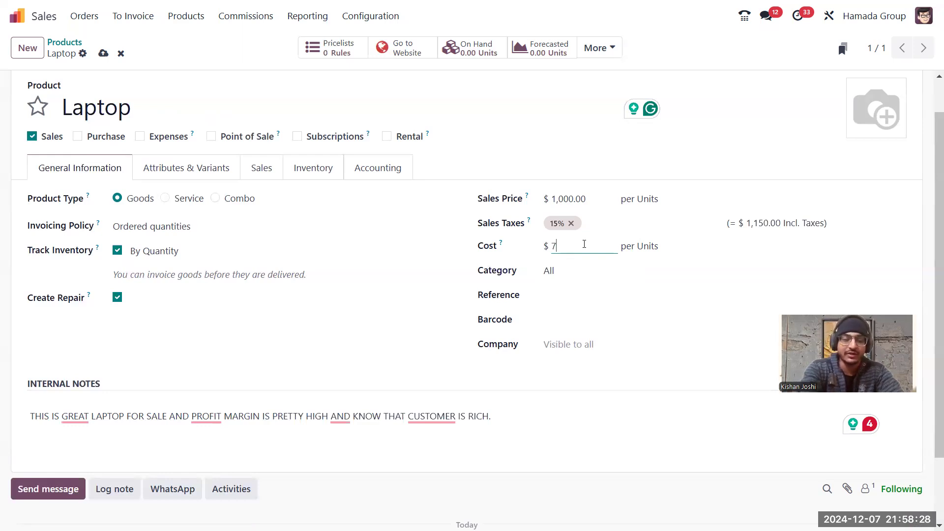
pyautogui.write('5')
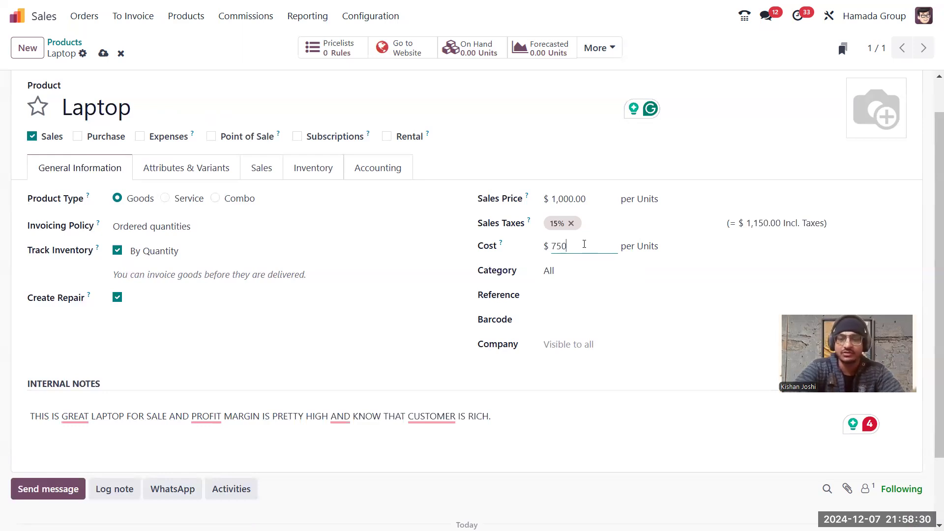
pyautogui.write('00')
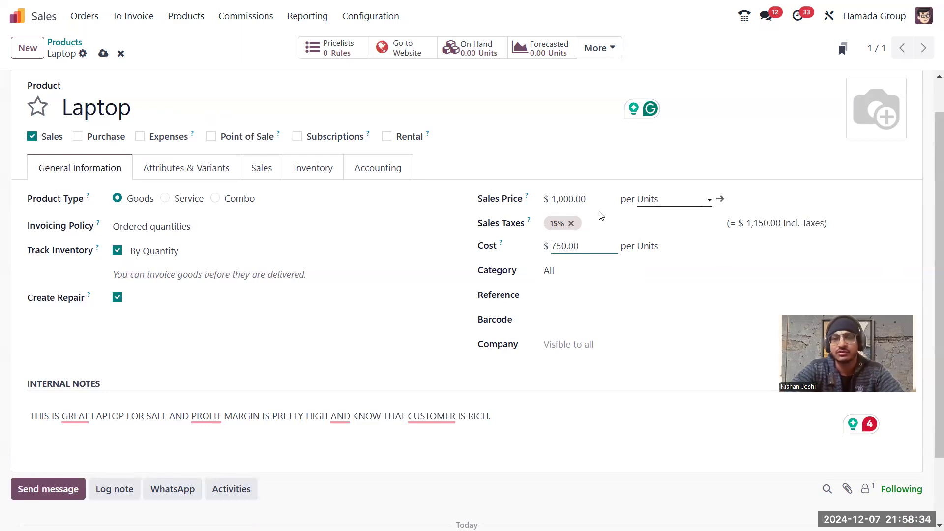
# Step: Review the available product categories and companies, keeping category All and the product visible to all companies
pyautogui.click(605, 272)
pyautogui.click(603, 271)
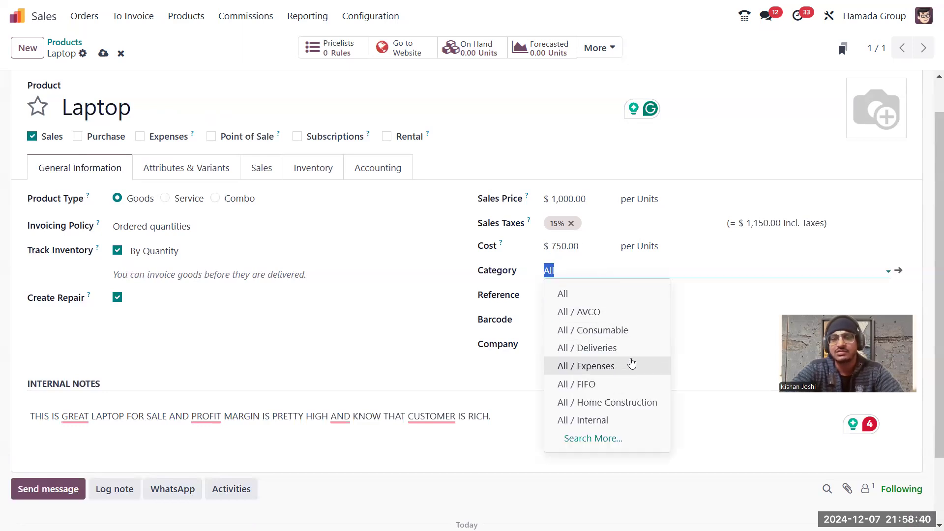
pyautogui.click(700, 309)
pyautogui.scroll(-2, 573, 311)
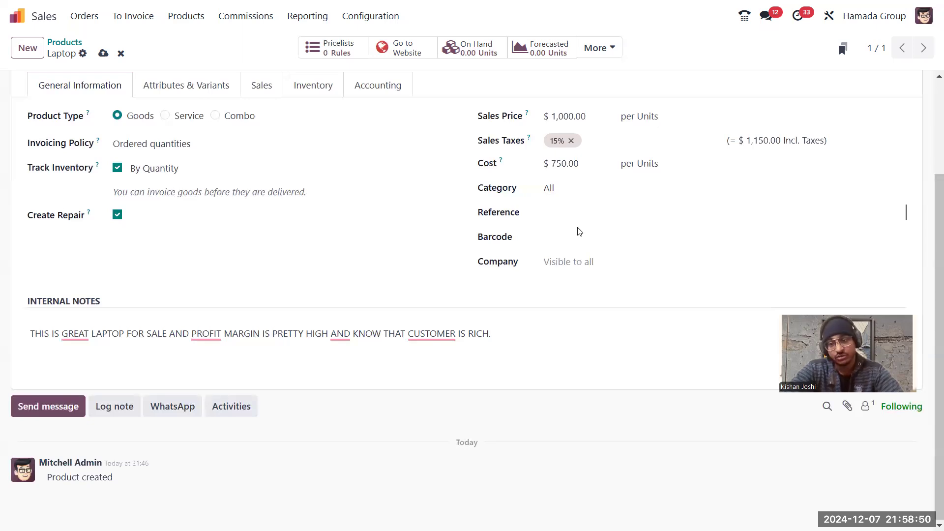
pyautogui.click(582, 255)
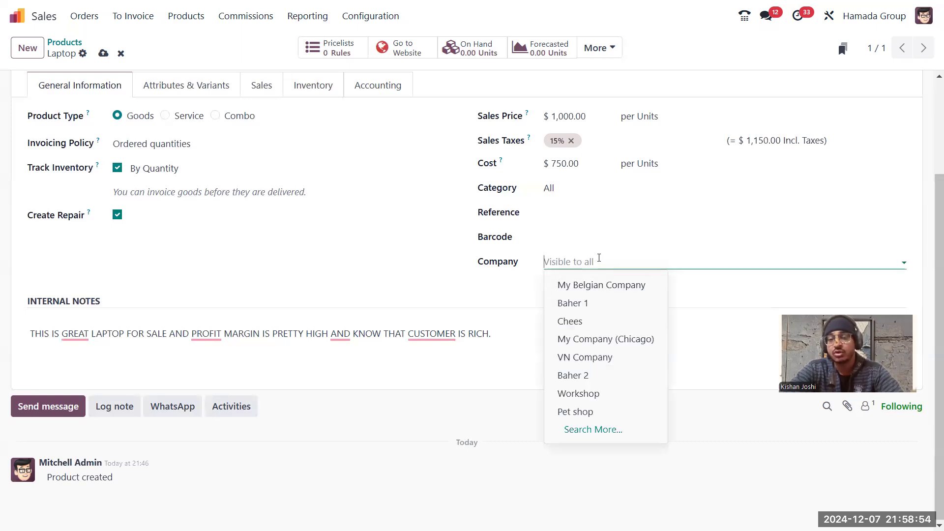
pyautogui.click(683, 321)
# Step: Apply the grammar suggestions to the internal note: "THE CUSTOMER", "A GREAT LAPTOP", "THE PROFIT", and remove "AND" before "KNOW"
pyautogui.moveTo(447, 328)
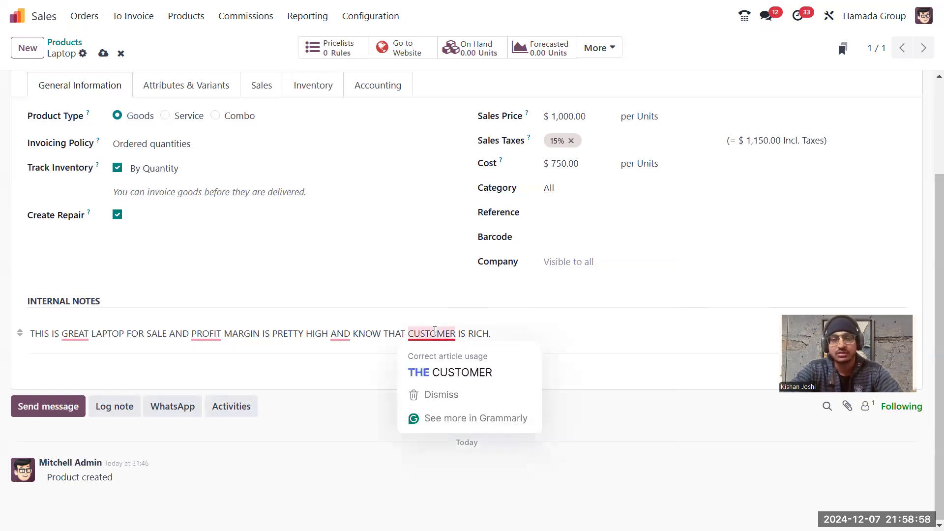
pyautogui.click(445, 368)
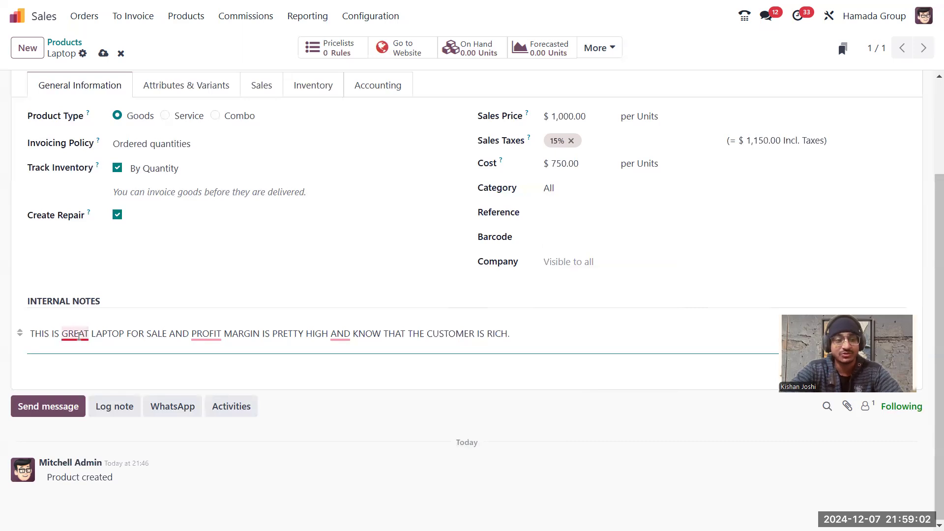
pyautogui.moveTo(73, 333)
pyautogui.click(96, 375)
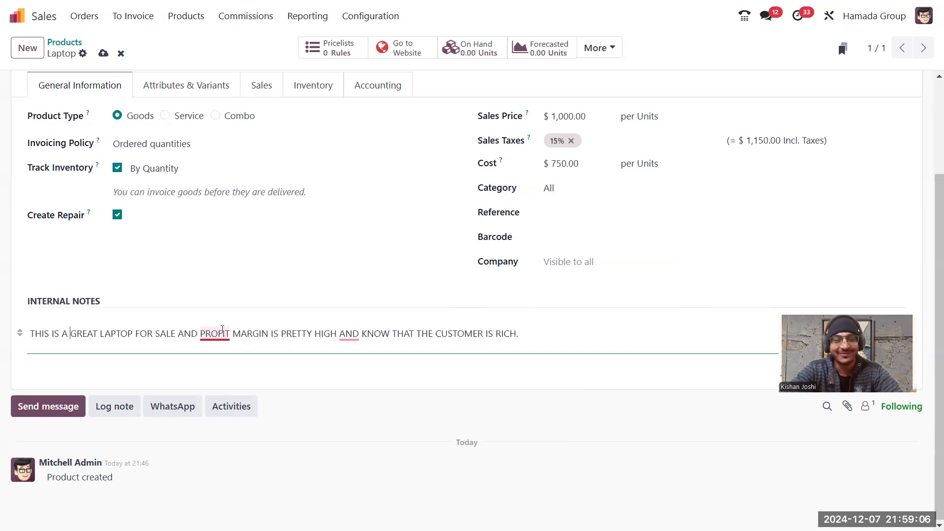
pyautogui.moveTo(214, 342)
pyautogui.click(229, 373)
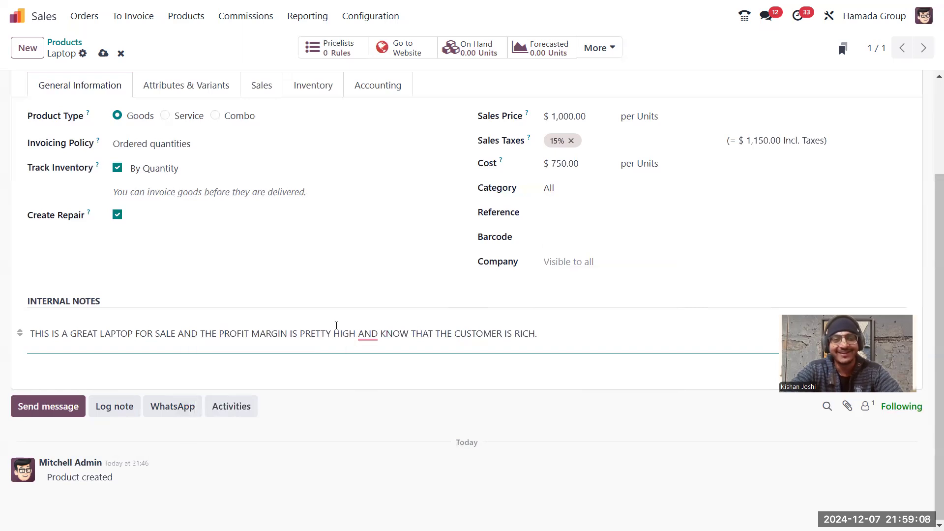
pyautogui.moveTo(369, 337)
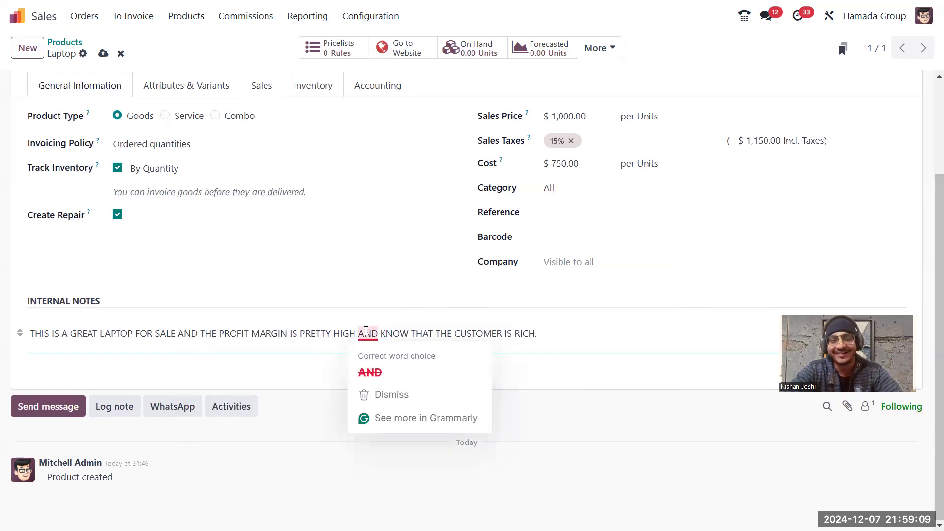
pyautogui.click(378, 373)
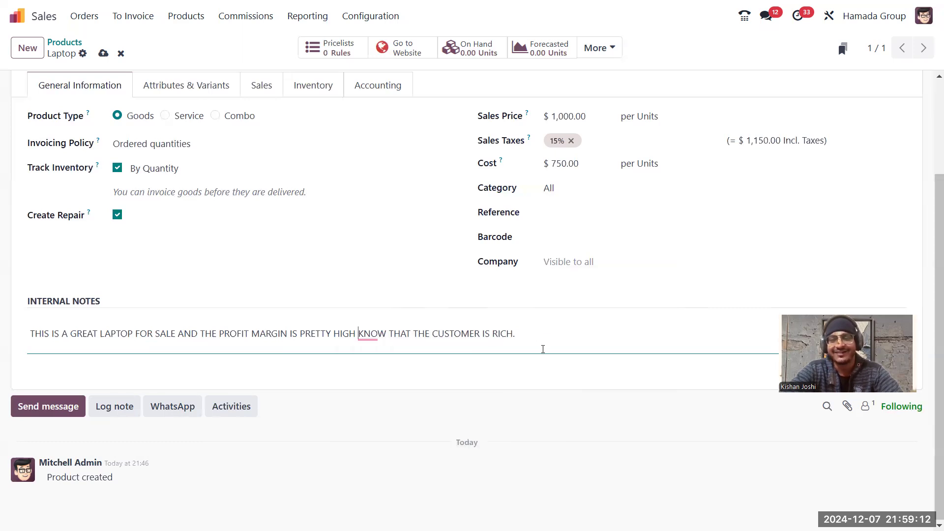
# Step: Save the Laptop product and check its internal note and change log
pyautogui.scroll(3, 546, 331)
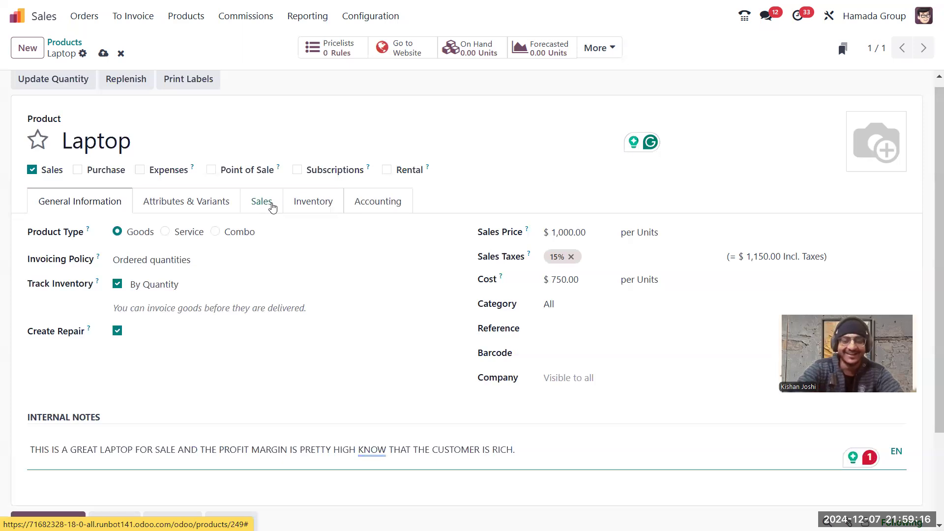
pyautogui.click(103, 54)
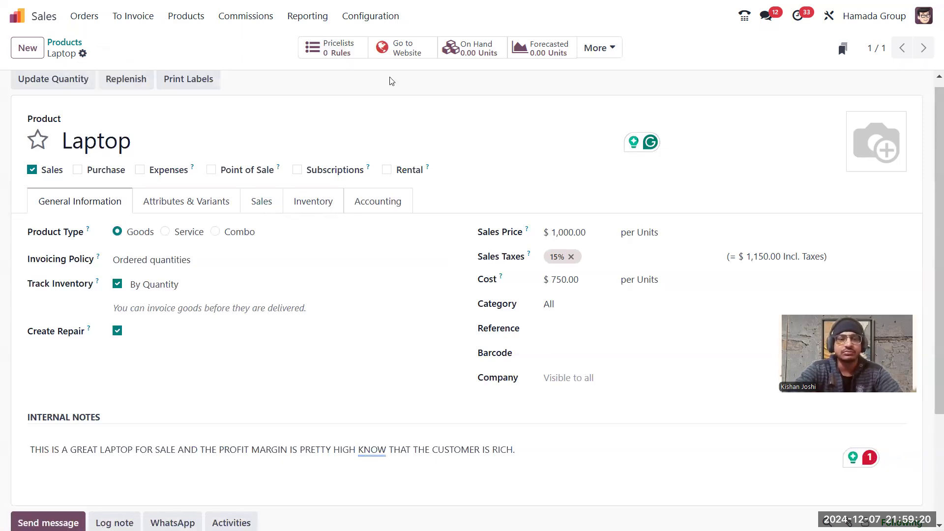
pyautogui.scroll(-3, 399, 163)
pyautogui.click(244, 301)
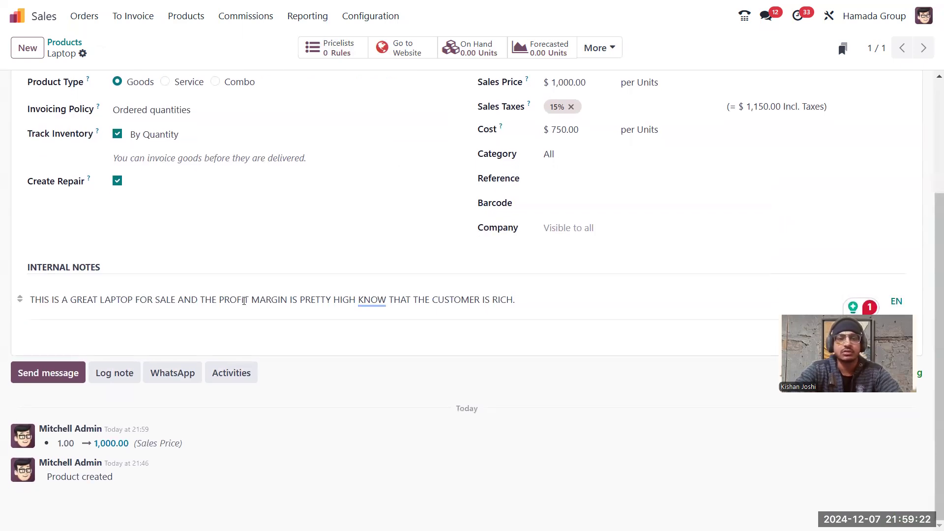
pyautogui.scroll(3, 244, 301)
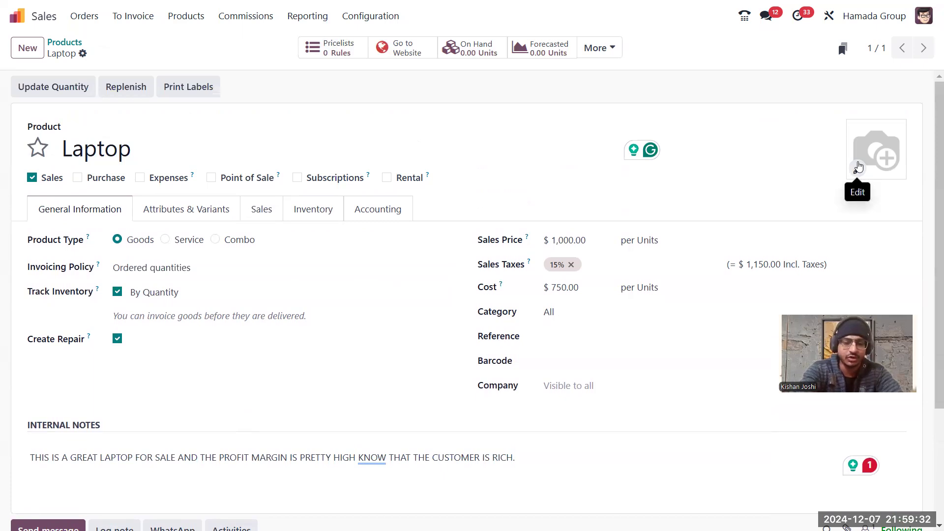
# Step: Leave full-screen view and search Google Images for "laptop" in a new browser tab
pyautogui.press('F11')
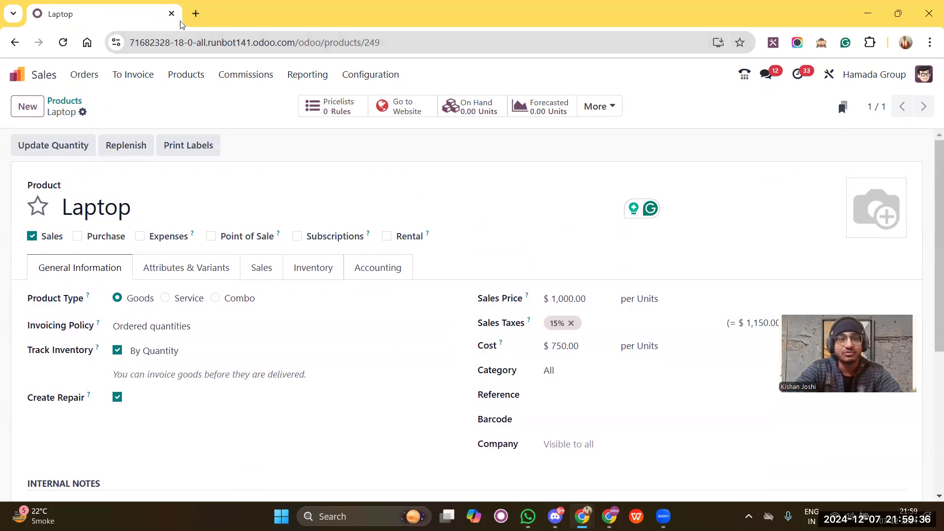
pyautogui.click(197, 18)
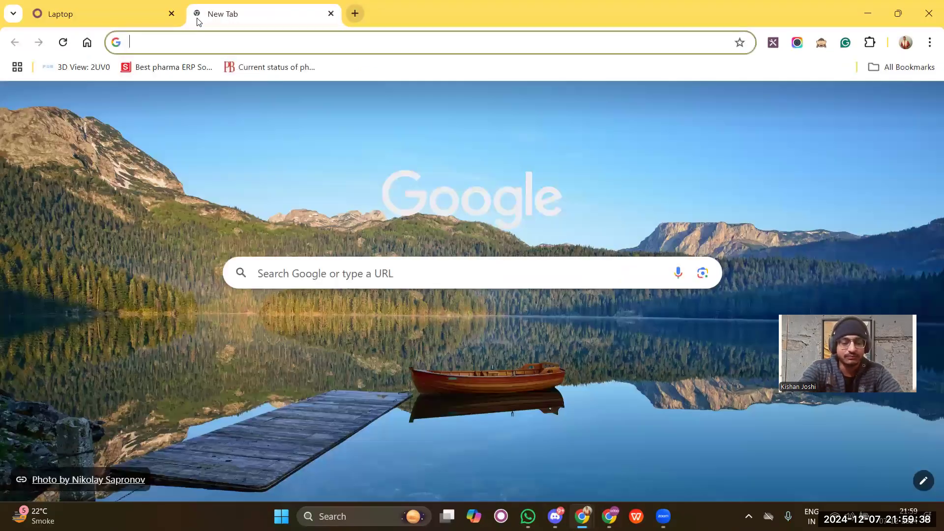
pyautogui.write('LAP')
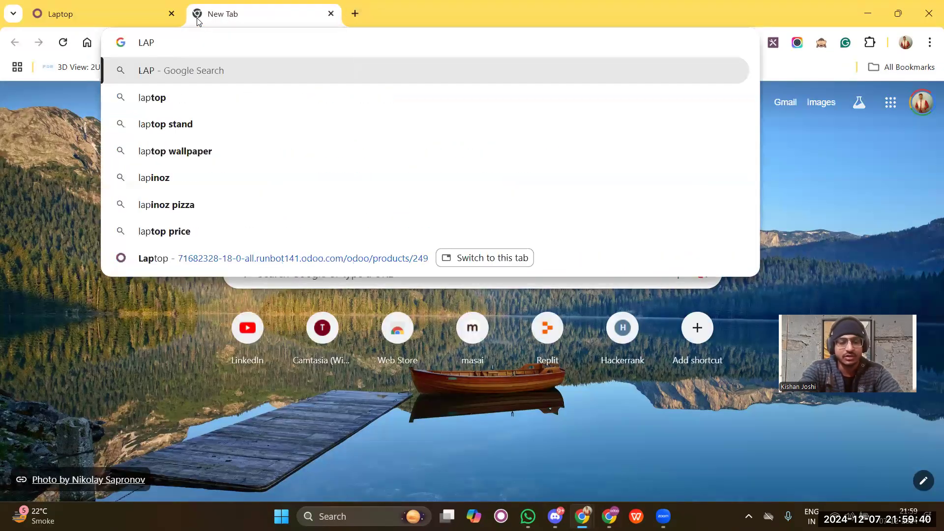
pyautogui.write('TOP')
pyautogui.press('Return')
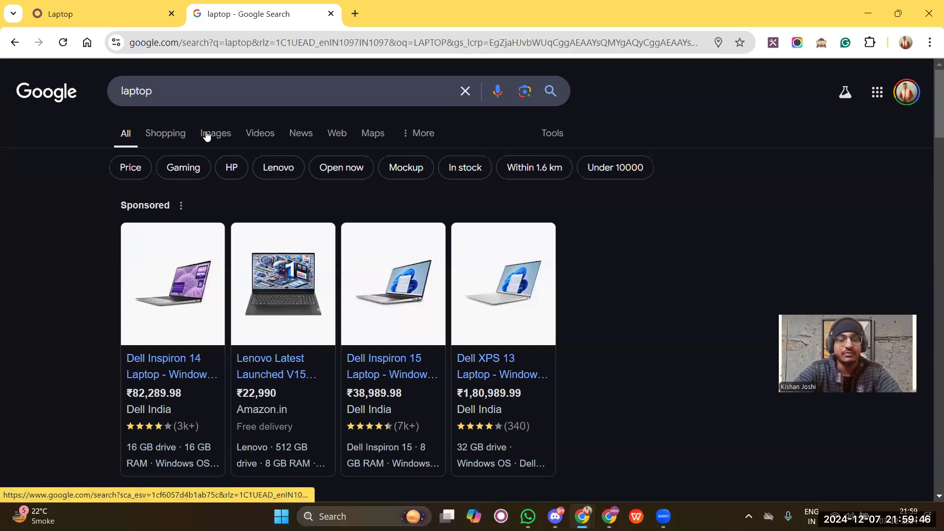
pyautogui.click(205, 134)
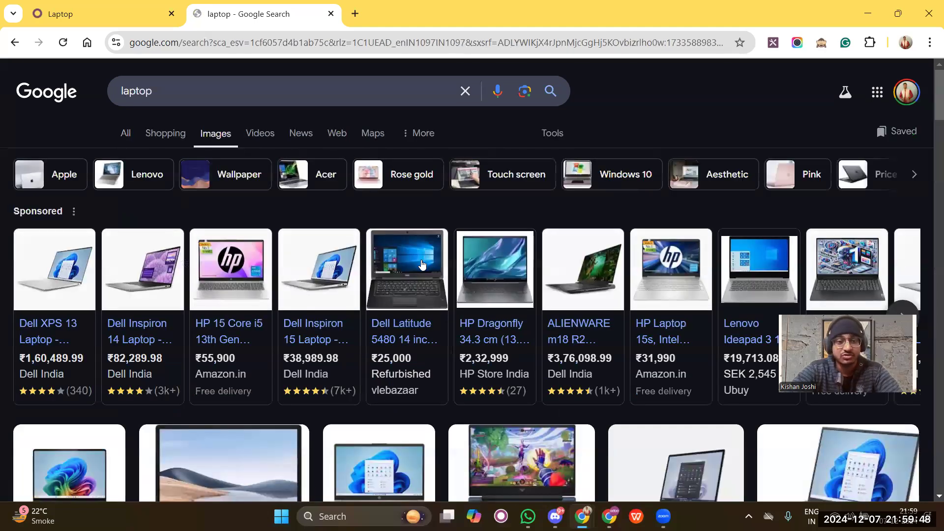
pyautogui.click(421, 264)
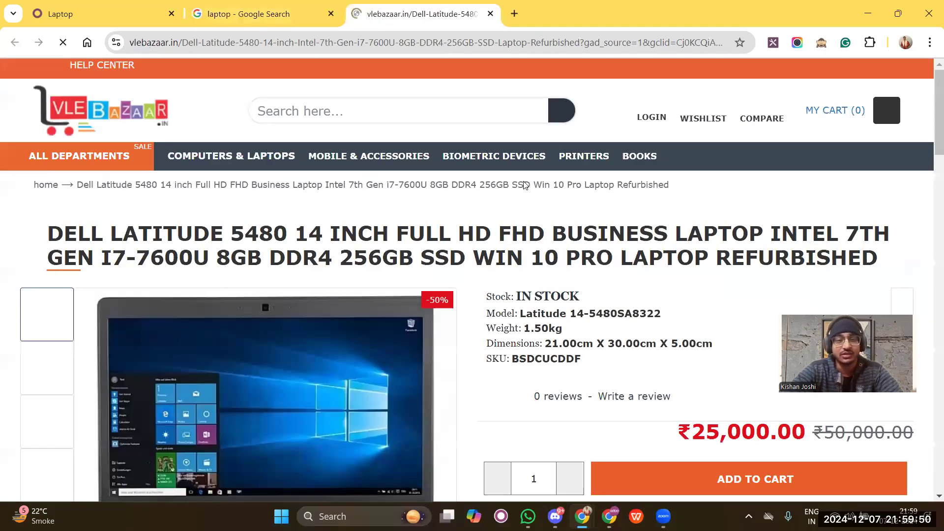
pyautogui.scroll(-5, 438, 321)
pyautogui.scroll(1, 439, 322)
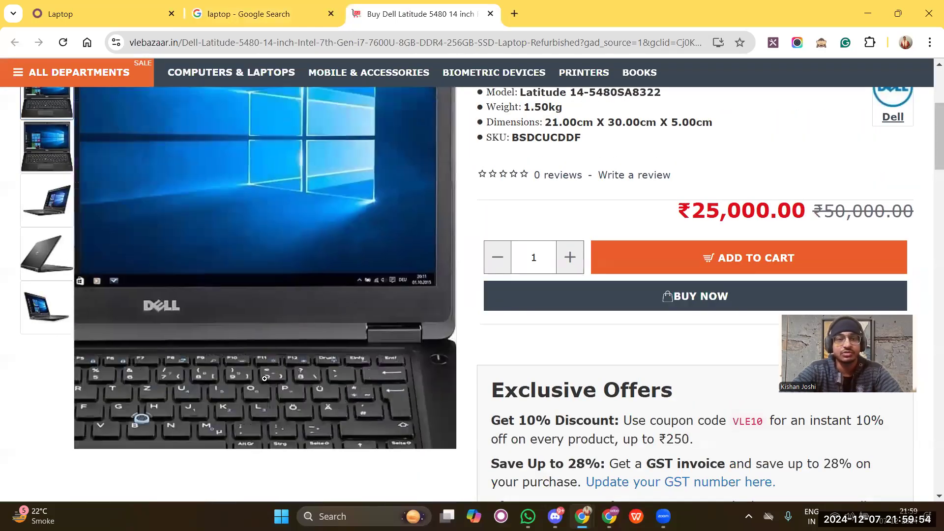
pyautogui.scroll(4, 297, 344)
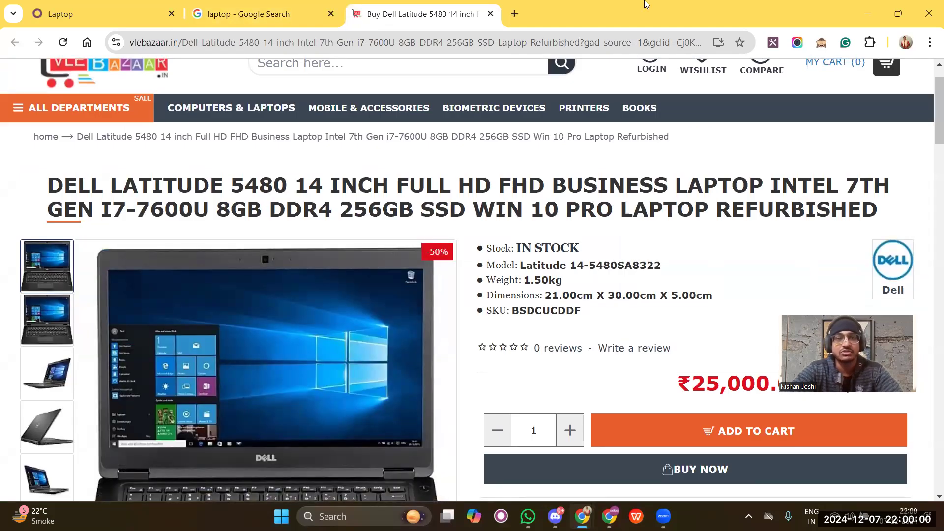
pyautogui.click(491, 13)
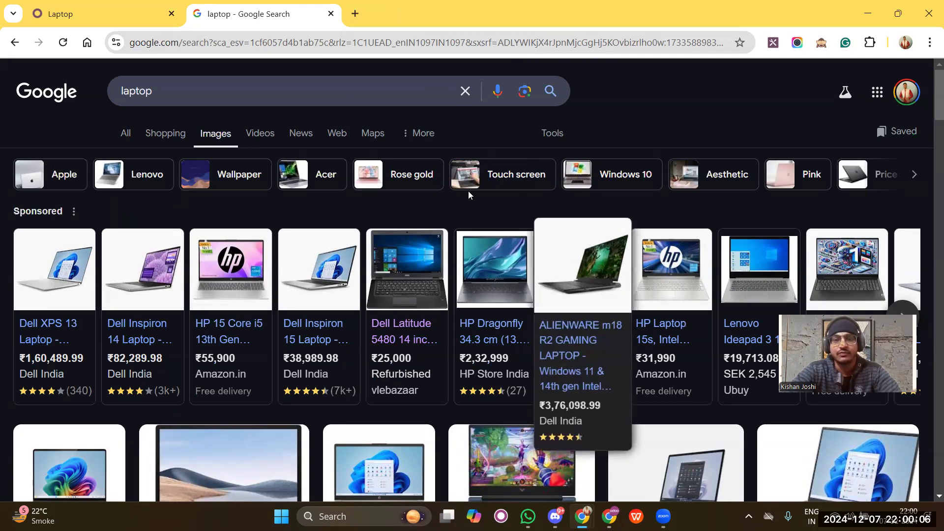
# Step: Open the HP Victus gaming laptop result from the image search and capture a screenshot of its picture
pyautogui.scroll(-4, 212, 255)
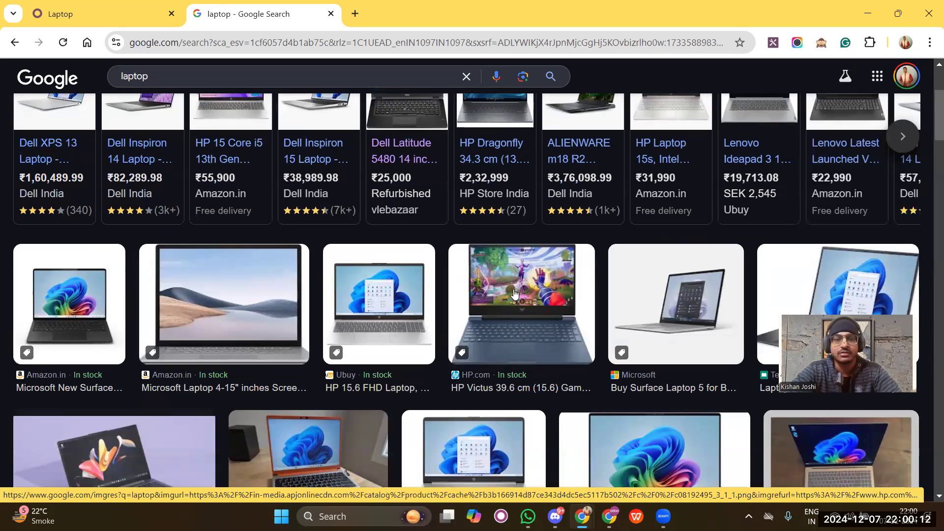
pyautogui.click(514, 295)
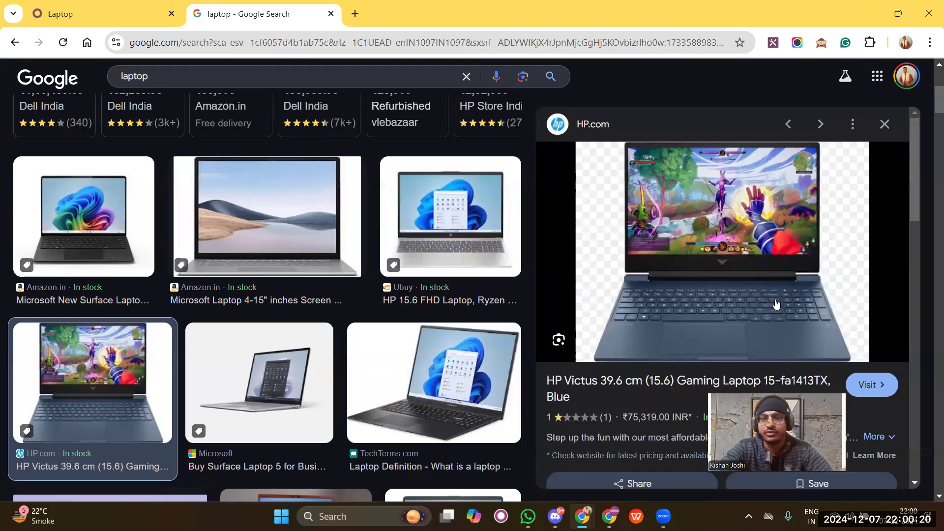
pyautogui.press('super+shift+s')
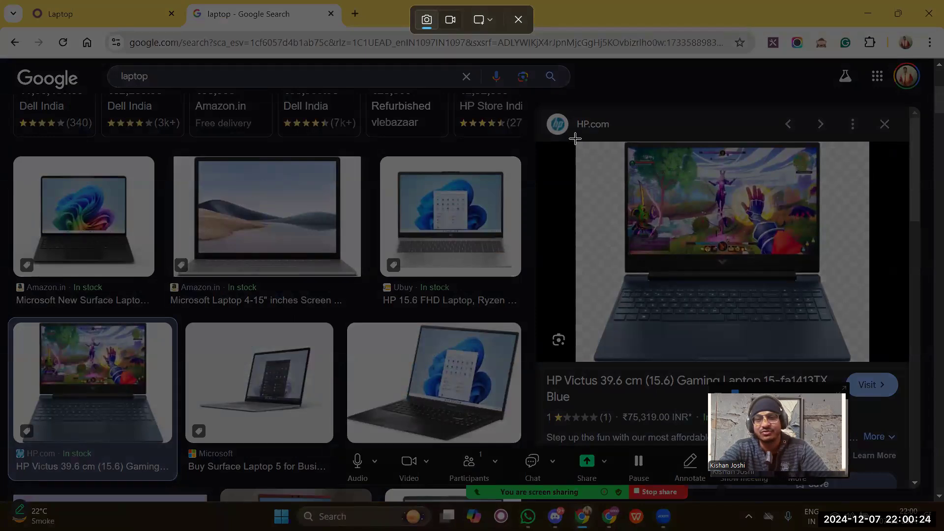
pyautogui.moveTo(575, 139); pyautogui.dragTo(871, 367)
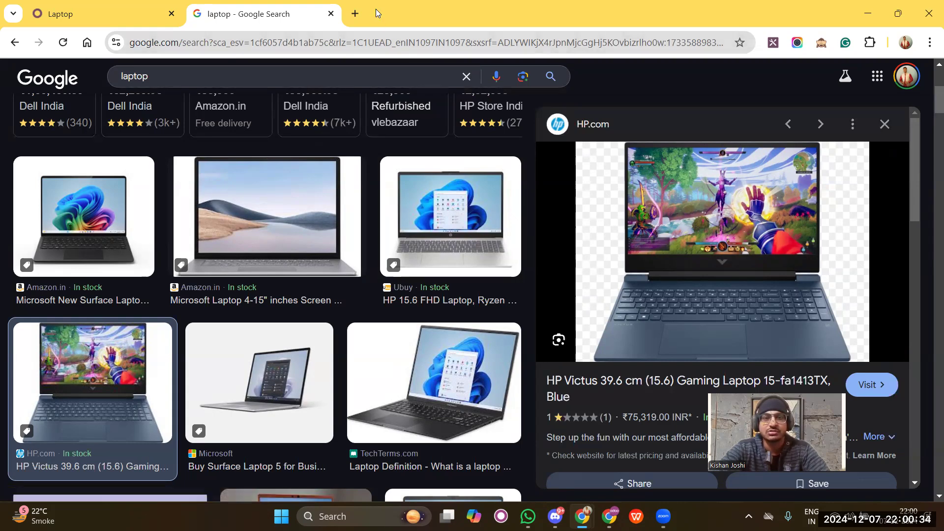
pyautogui.click(120, 22)
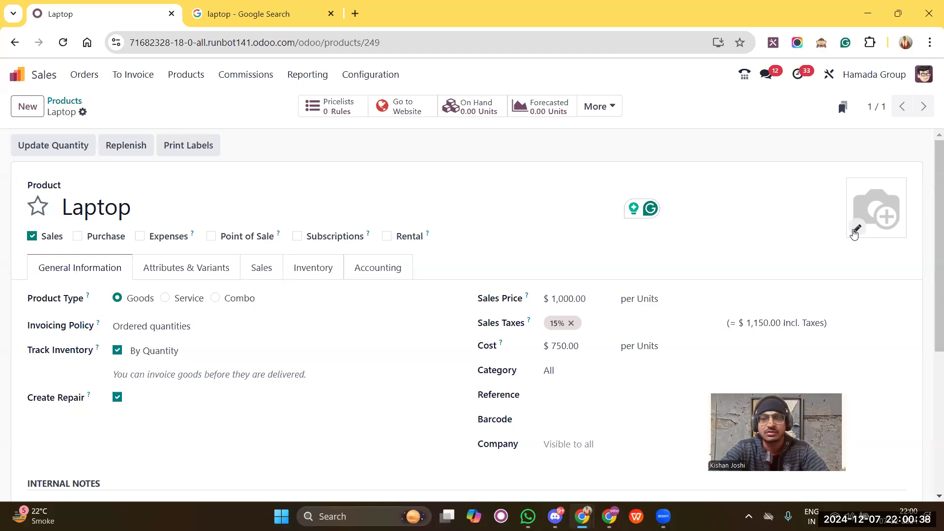
pyautogui.click(856, 229)
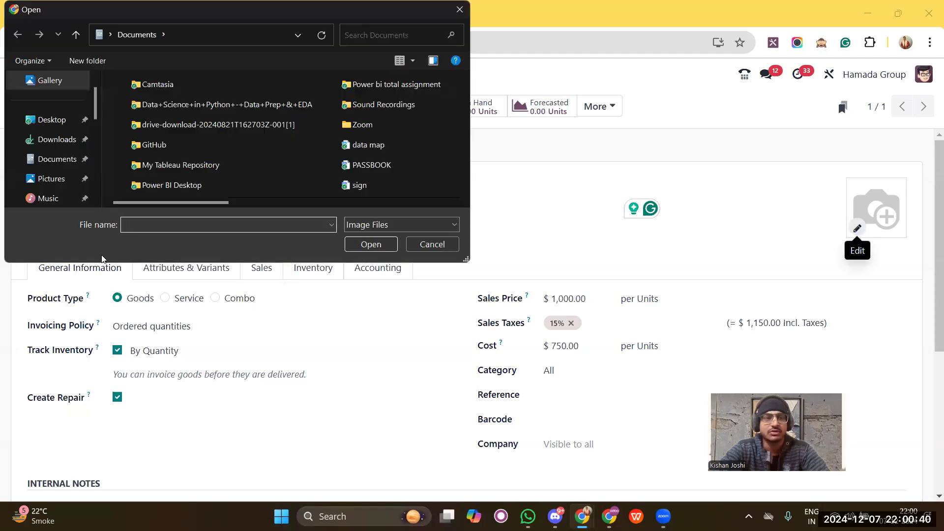
pyautogui.click(42, 81)
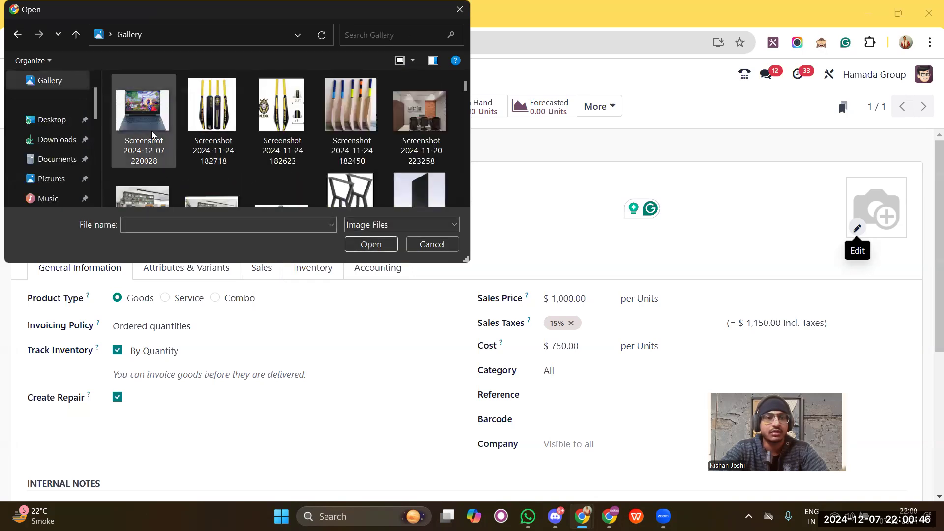
pyautogui.click(133, 108)
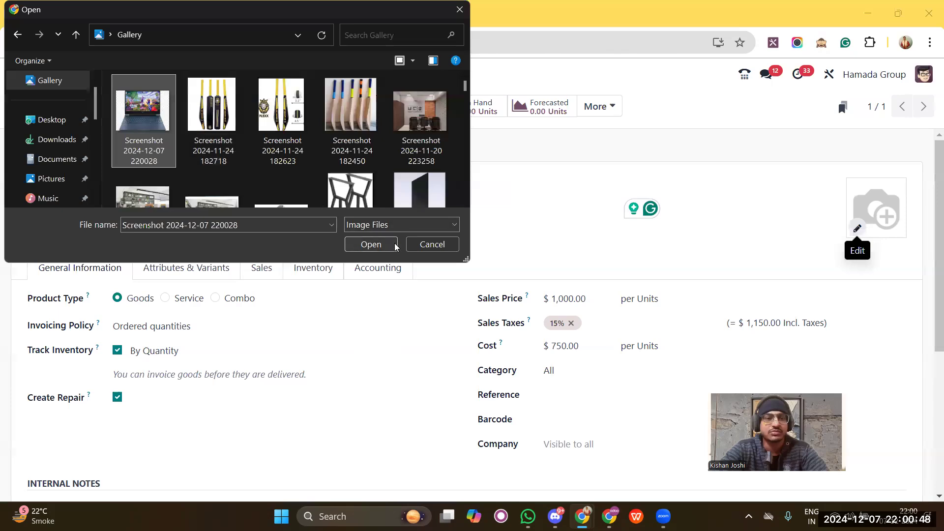
pyautogui.click(372, 245)
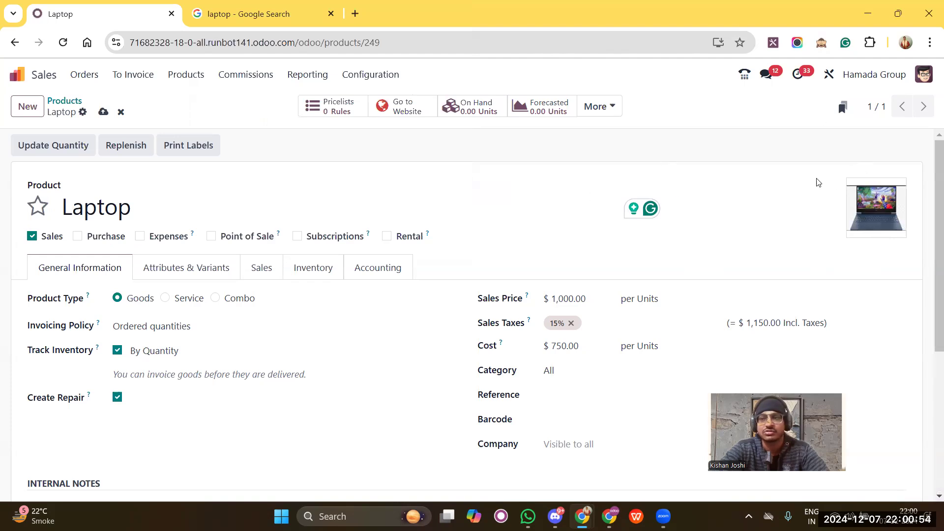
pyautogui.moveTo(900, 189)
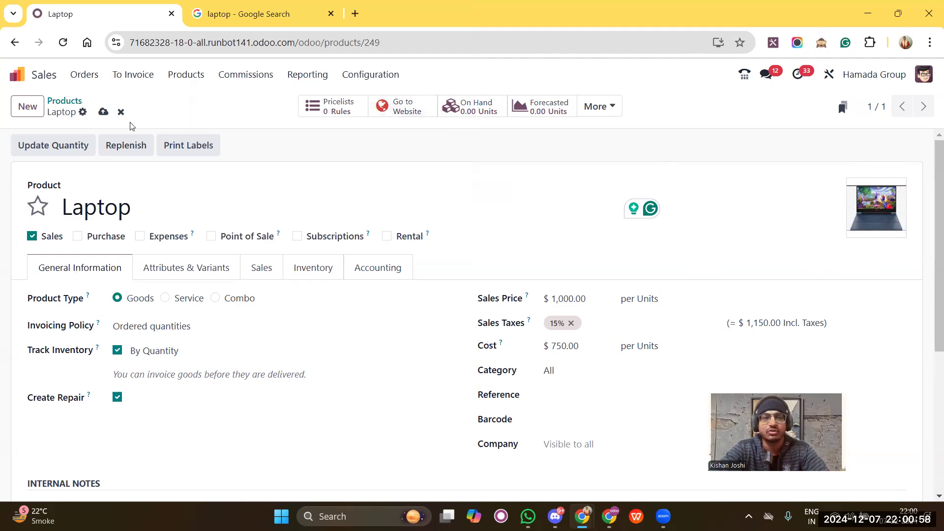
pyautogui.click(103, 111)
# Step: Open the Laptop product's website page, look it over and publish it
pyautogui.click(406, 111)
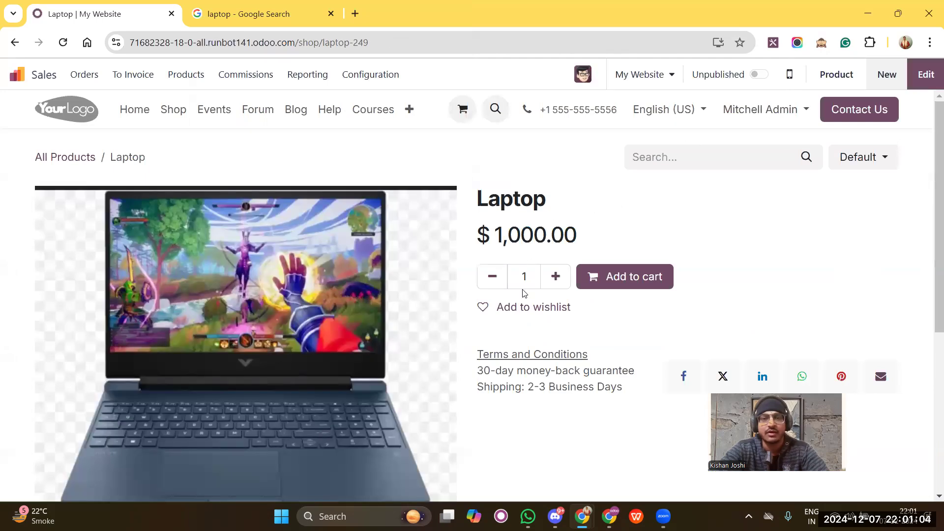
pyautogui.scroll(-3, 402, 392)
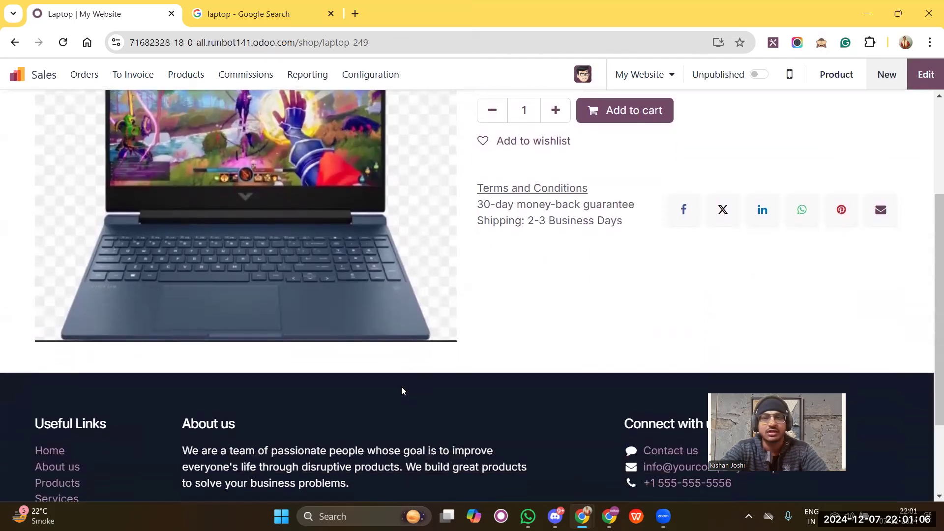
pyautogui.scroll(3, 401, 391)
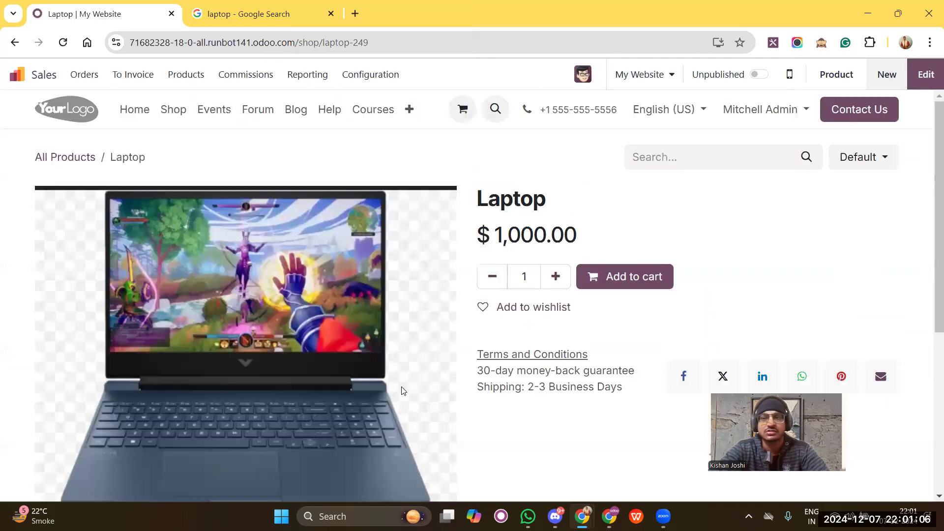
pyautogui.click(759, 76)
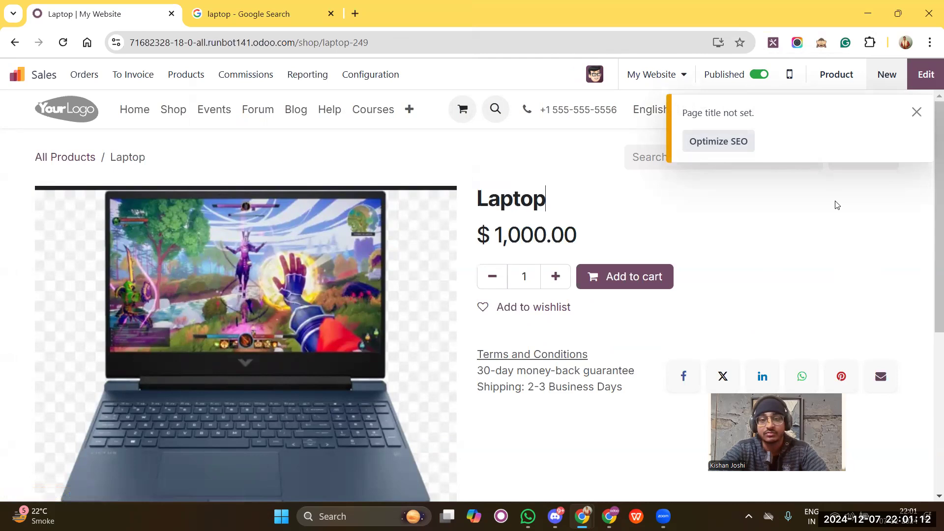
# Step: Review the price, picture and sharing options on the Laptop shop page, and return to the product form
pyautogui.moveTo(592, 225); pyautogui.dragTo(475, 235)
pyautogui.scroll(-2, 696, 295)
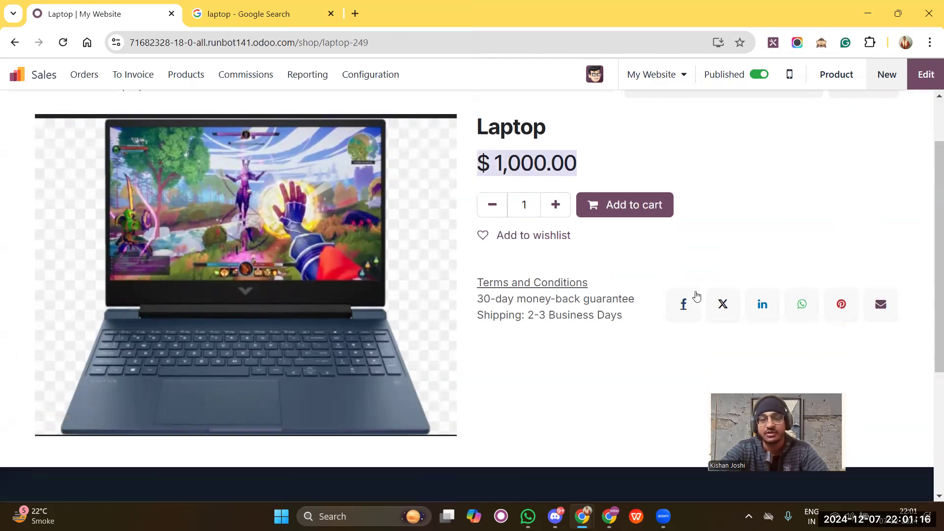
pyautogui.scroll(-3, 696, 295)
pyautogui.scroll(5, 696, 295)
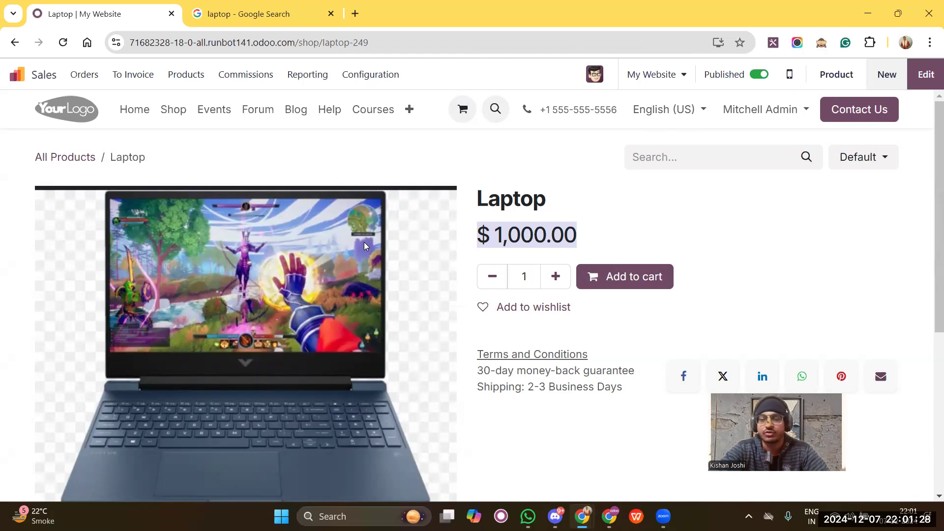
pyautogui.scroll(-1, 364, 242)
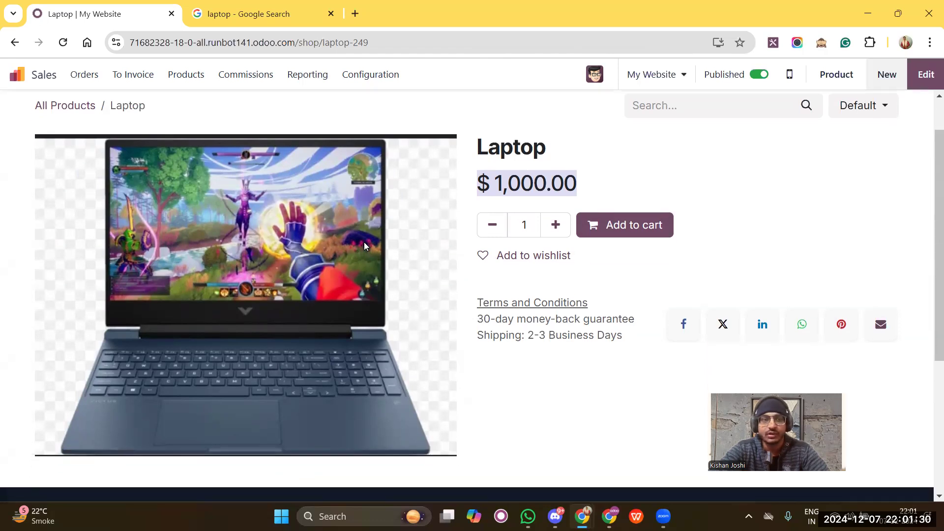
pyautogui.hotkey('alt', 'Left')
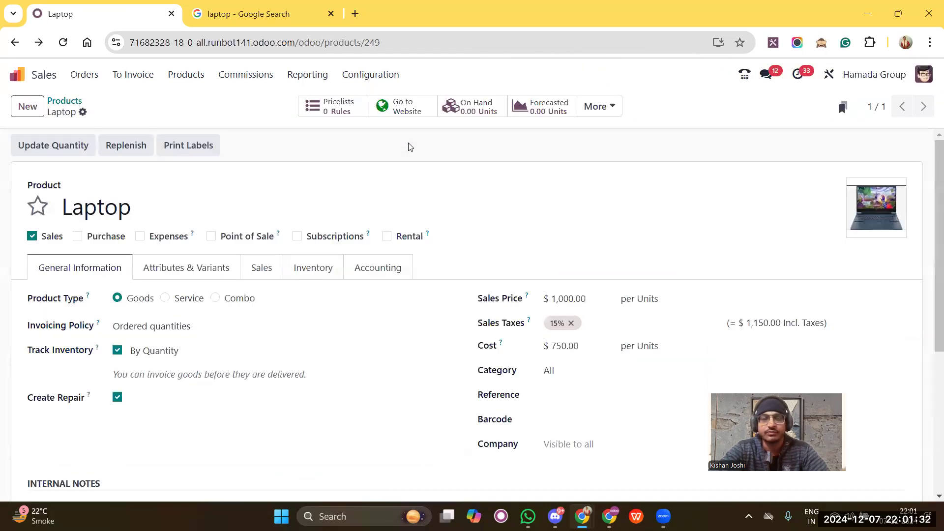
# Step: Add a line to the Laptop product's attributes and create a new attribute named RAM
pyautogui.scroll(-5, 348, 227)
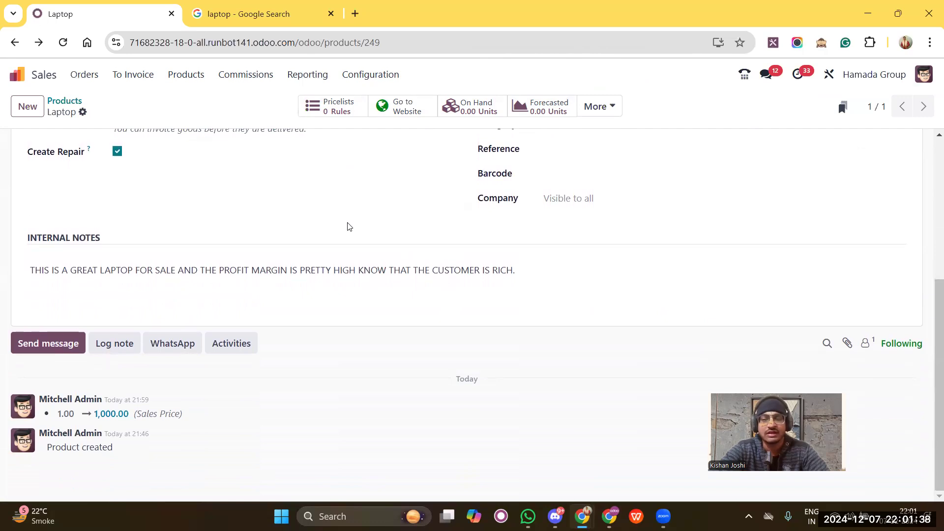
pyautogui.scroll(5, 348, 227)
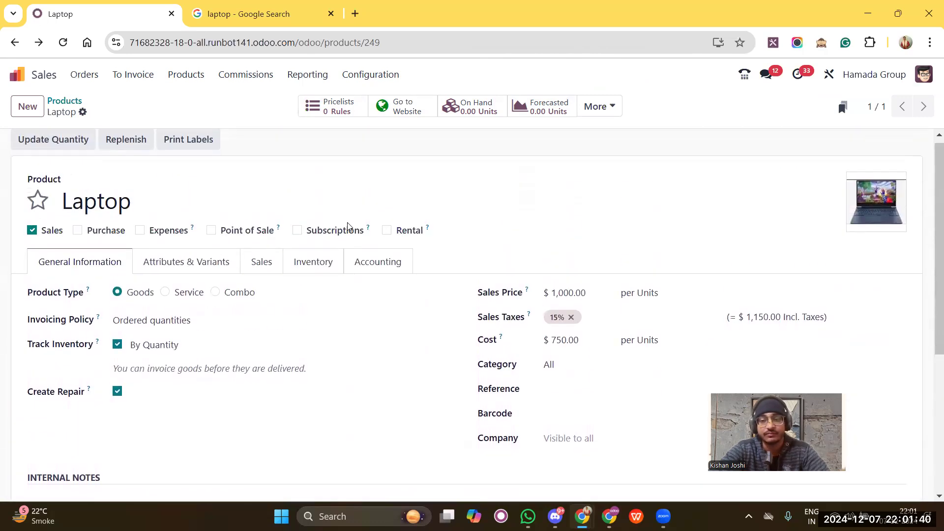
pyautogui.scroll(-1, 348, 227)
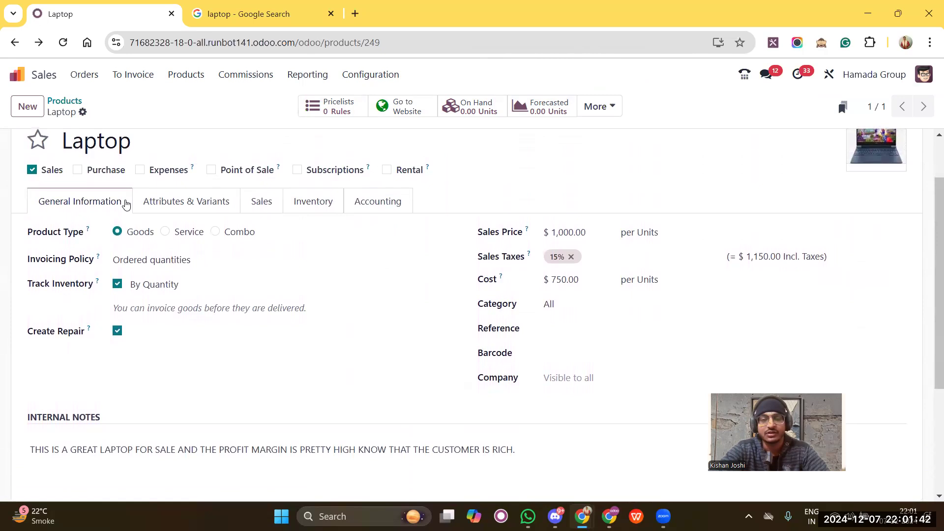
pyautogui.click(165, 201)
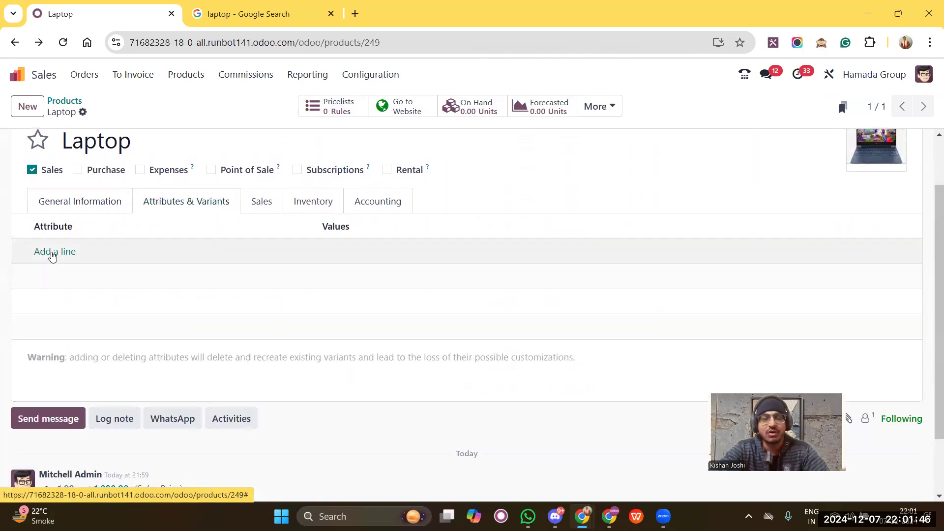
pyautogui.click(52, 257)
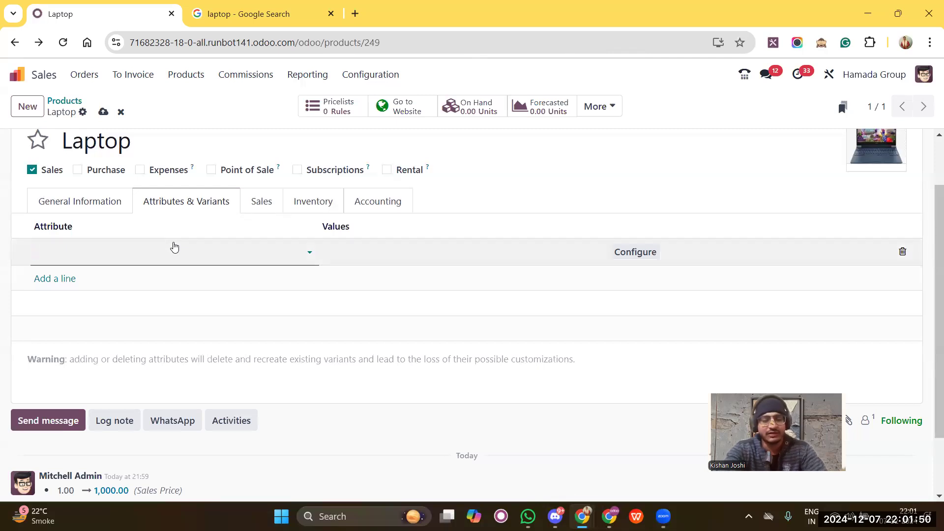
pyautogui.write('R')
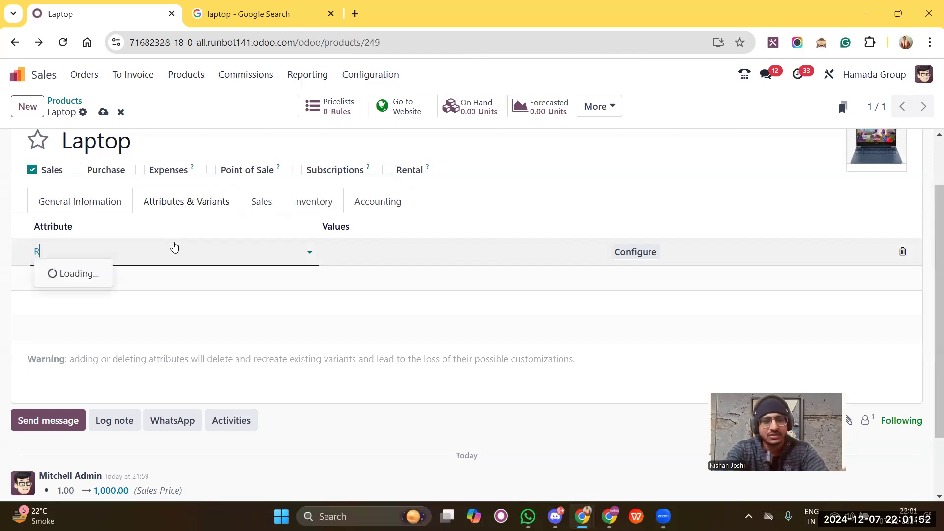
pyautogui.write('AM')
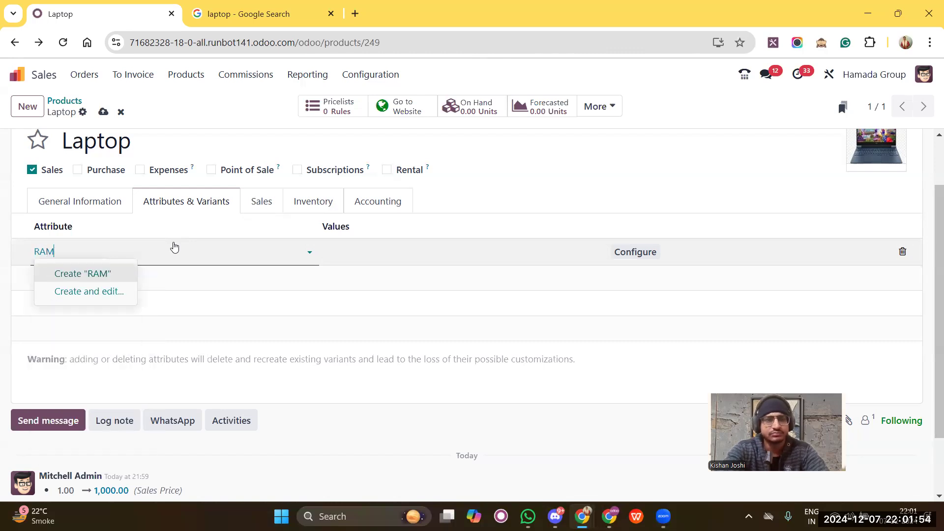
pyautogui.press('Return')
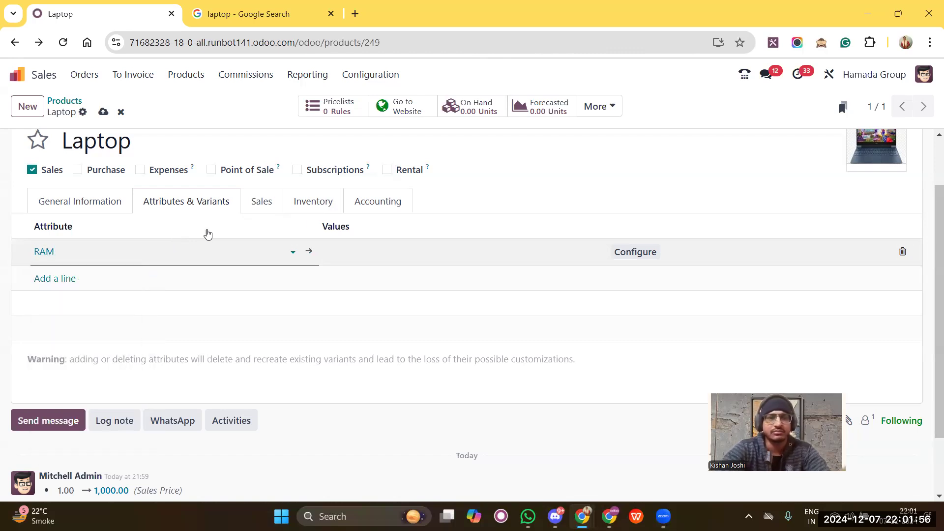
# Step: Create the values 4GB, 8GB, 16GB and 32GB for the RAM attribute
pyautogui.click(356, 254)
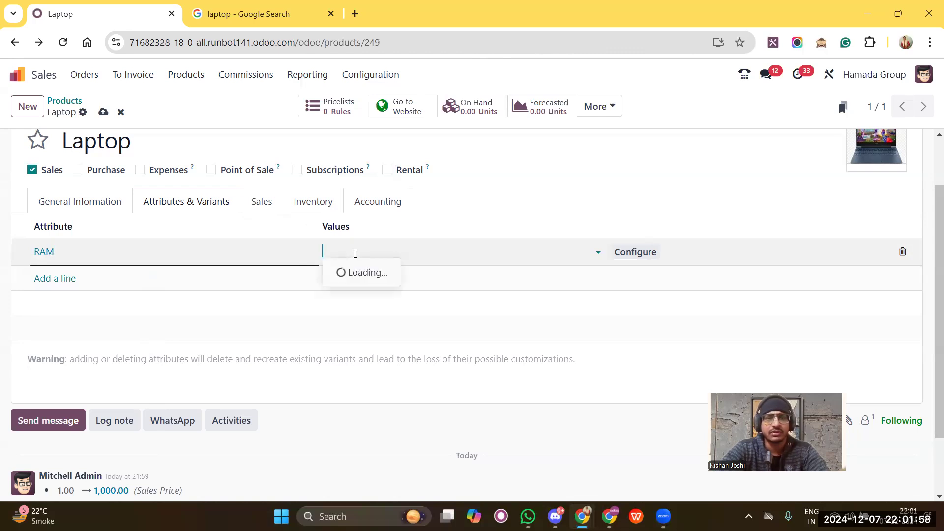
pyautogui.write('4GB')
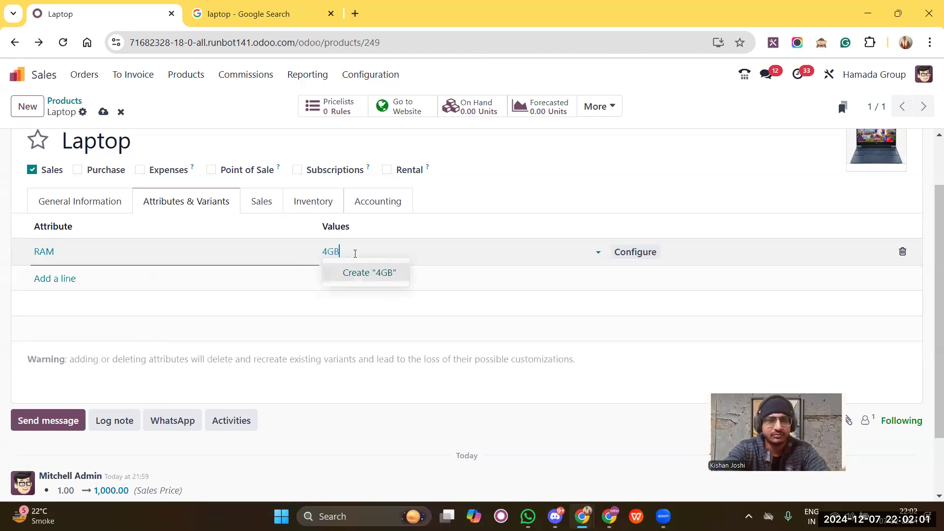
pyautogui.press('Return')
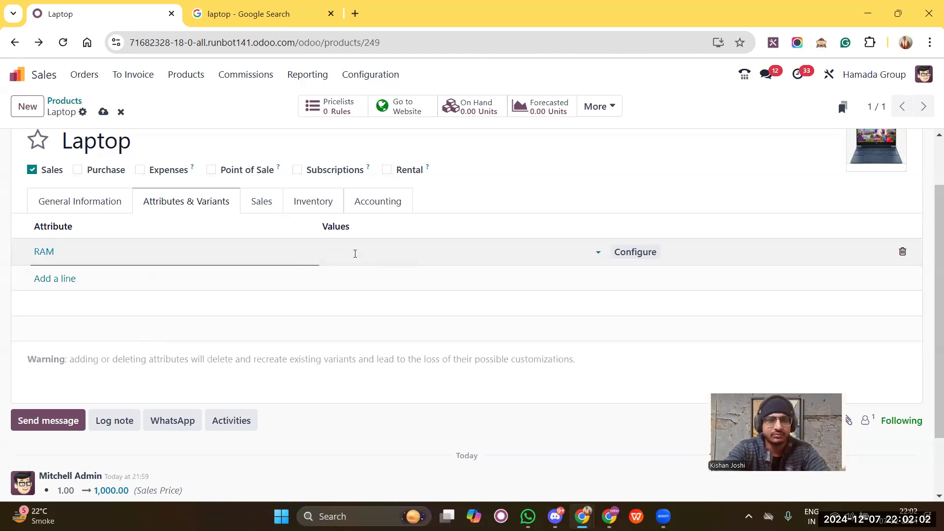
pyautogui.write('6')
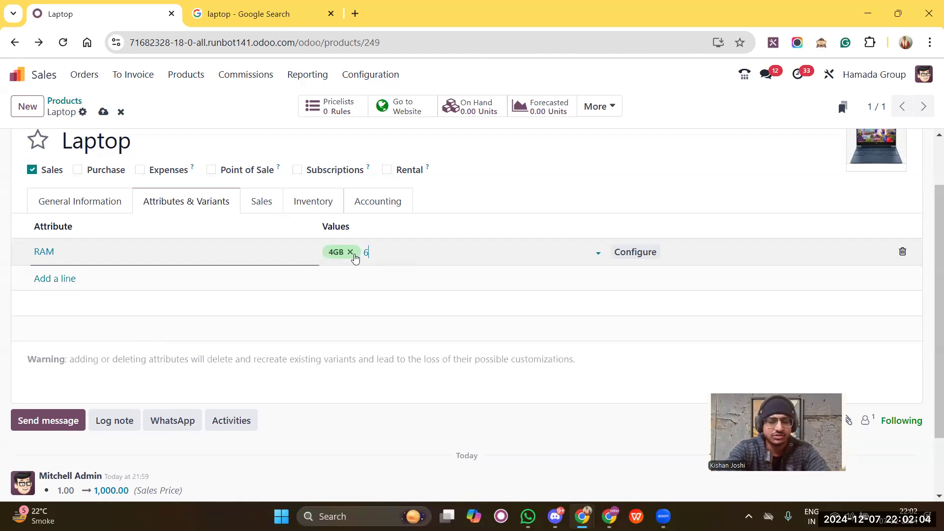
pyautogui.press('BackSpace')
pyautogui.write('8GB')
pyautogui.press('Return')
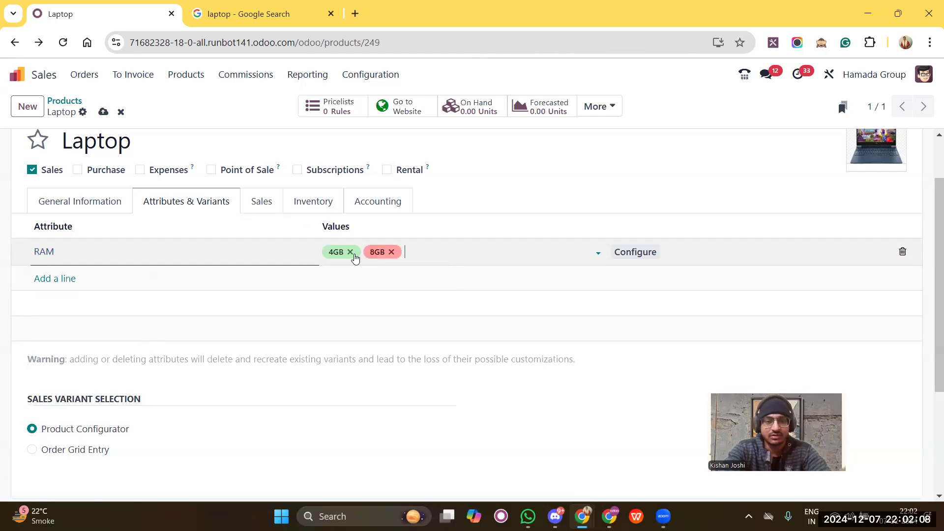
pyautogui.write('16GB')
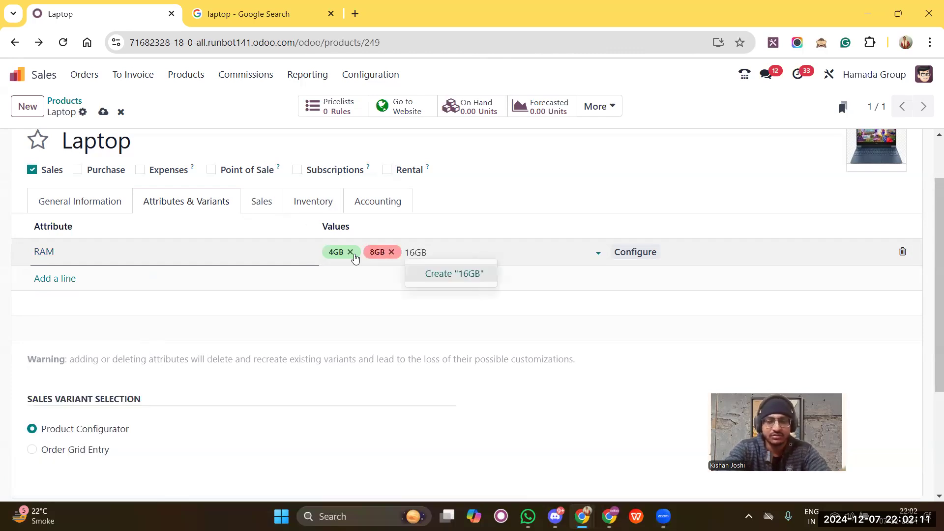
pyautogui.press('Return')
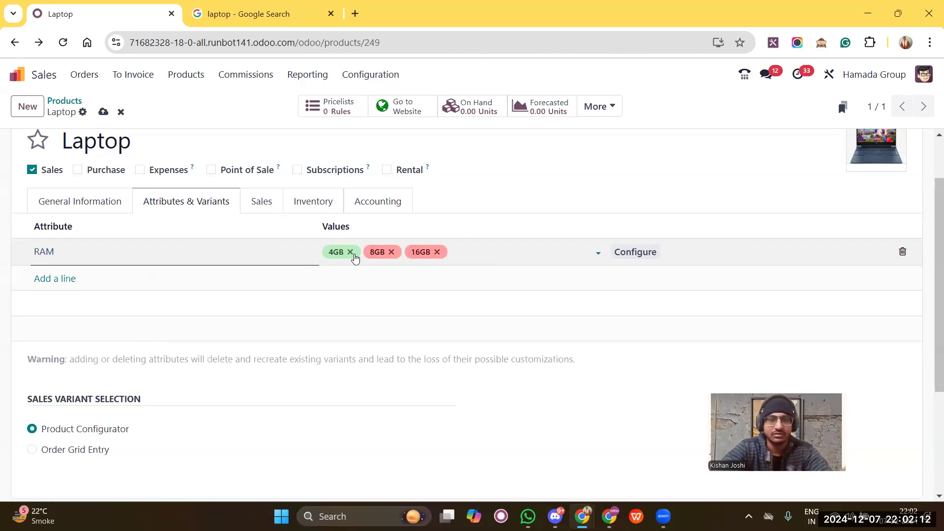
pyautogui.write('32GB')
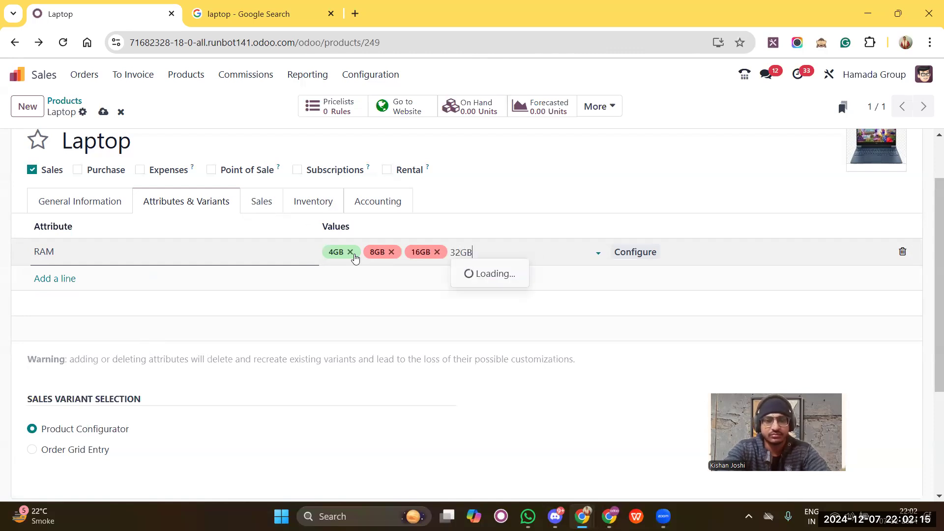
pyautogui.press('Return')
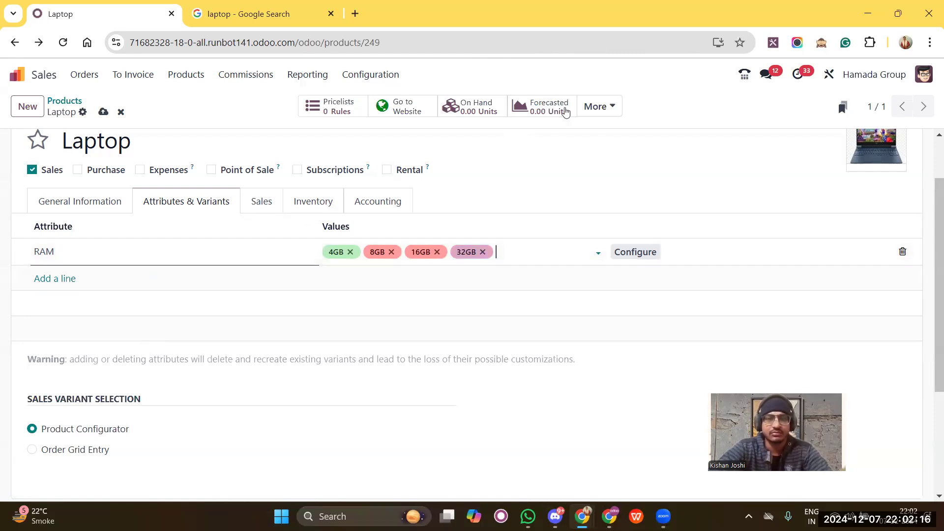
# Step: Add another attribute line to the Laptop product and create a new attribute named PROCESSOR
pyautogui.click(63, 277)
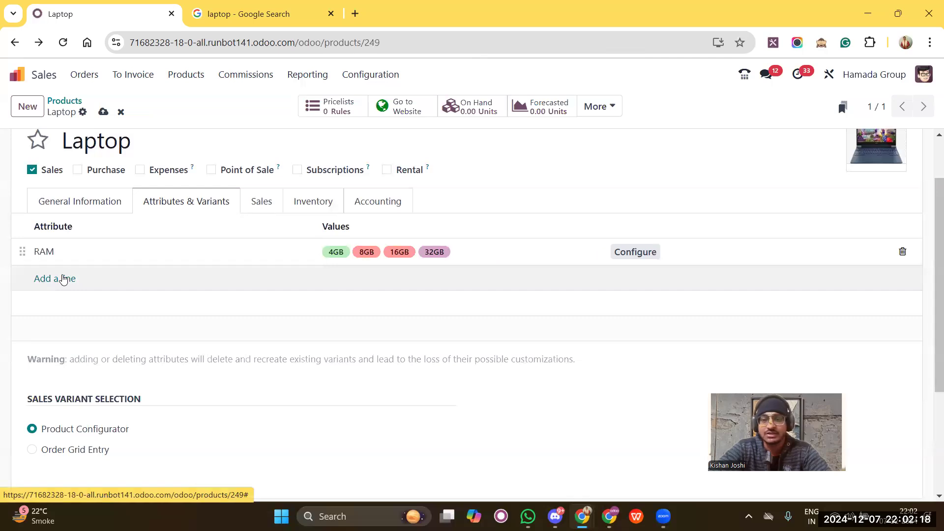
pyautogui.write('[R')
pyautogui.press('BackSpace')
pyautogui.press('BackSpace')
pyautogui.write('P')
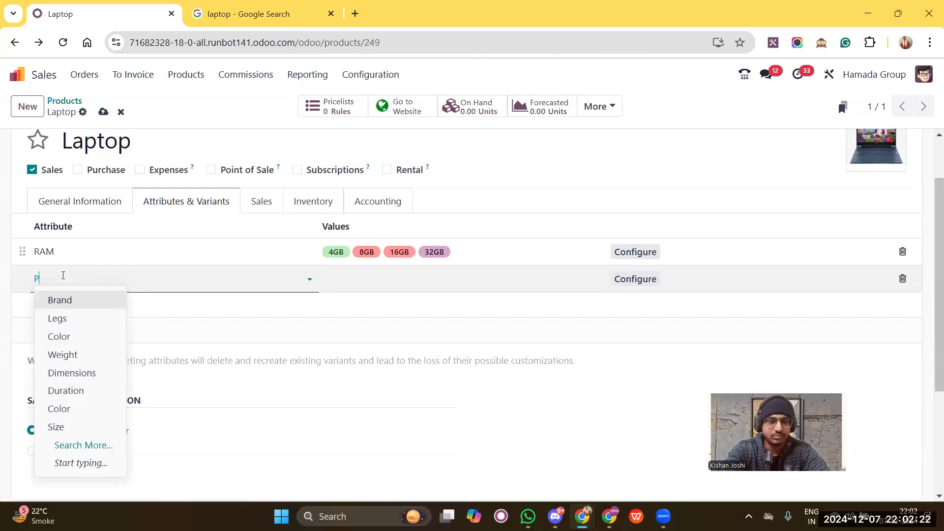
pyautogui.write('ROCESSOR')
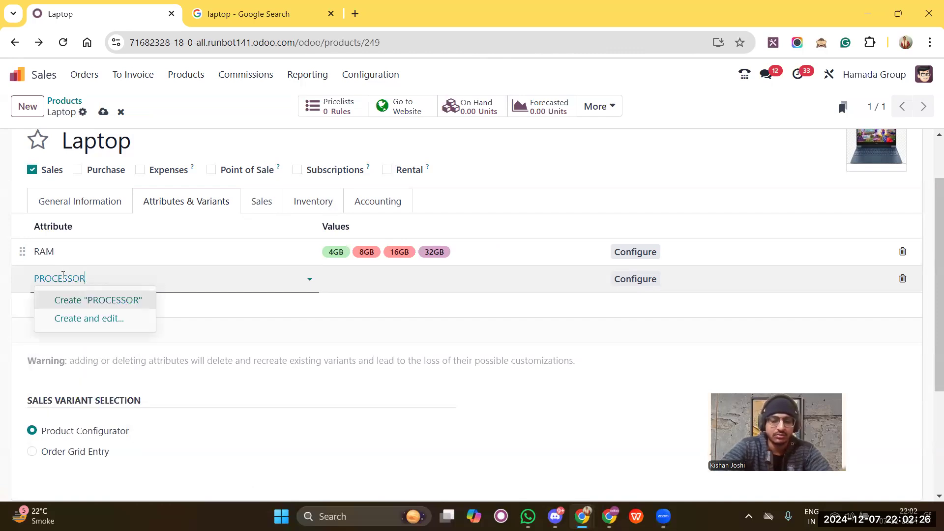
pyautogui.press('Return')
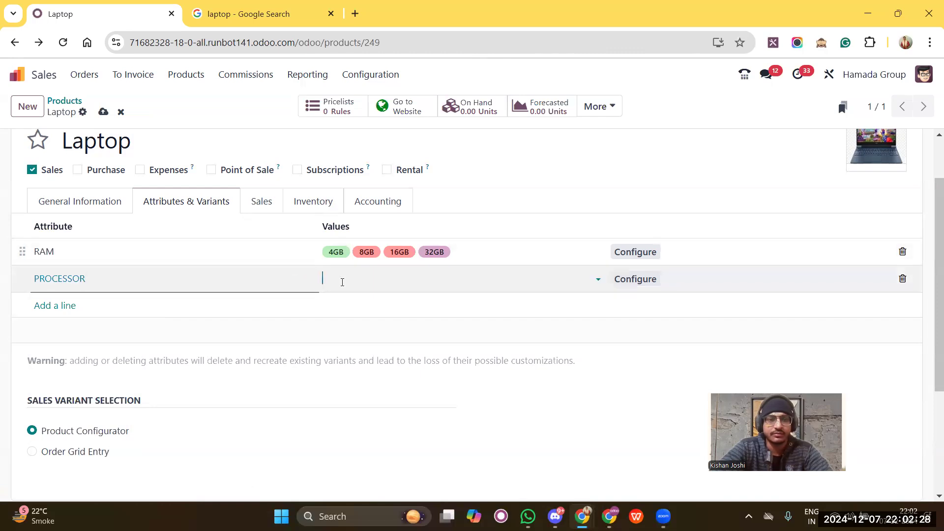
# Step: Create the values INTELL, AMD and MAC PROCESSOR for the PROCESSOR attribute
pyautogui.click(343, 282)
pyautogui.write('INTEL')
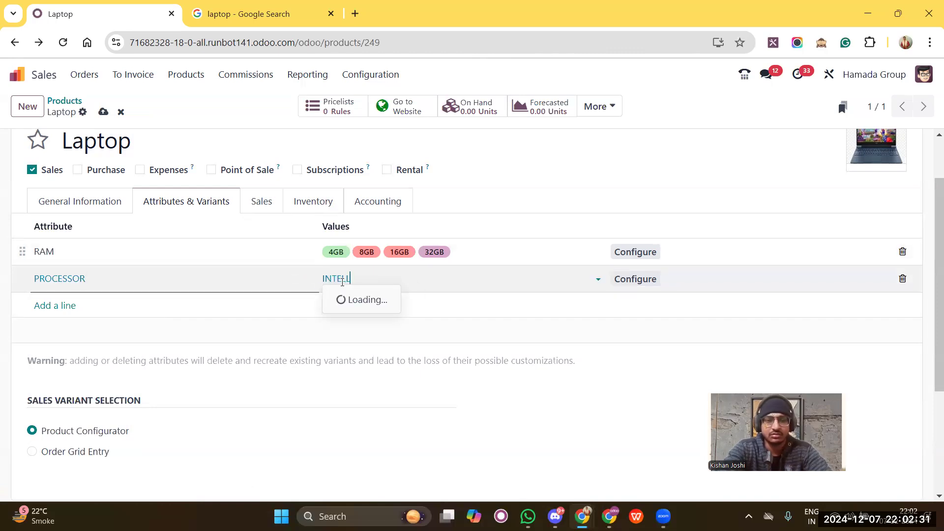
pyautogui.press('Return')
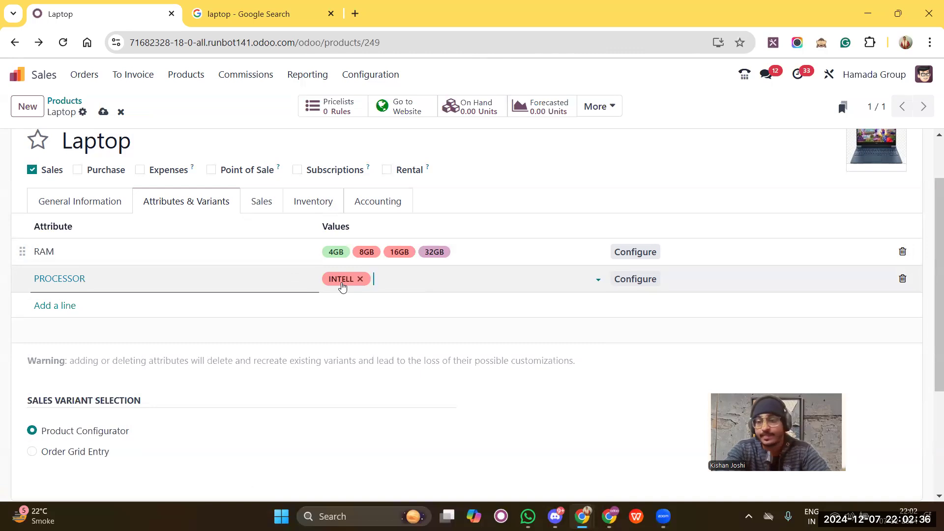
pyautogui.write('AMD')
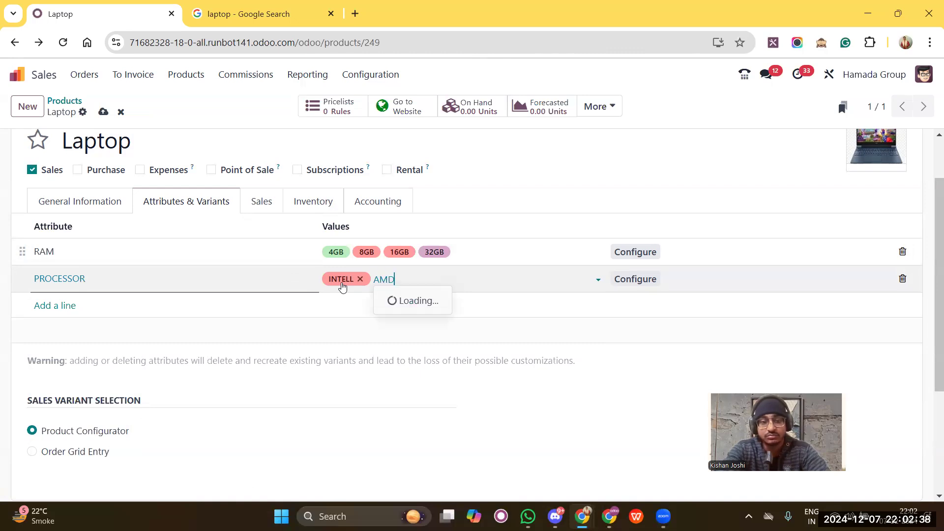
pyautogui.press('Return')
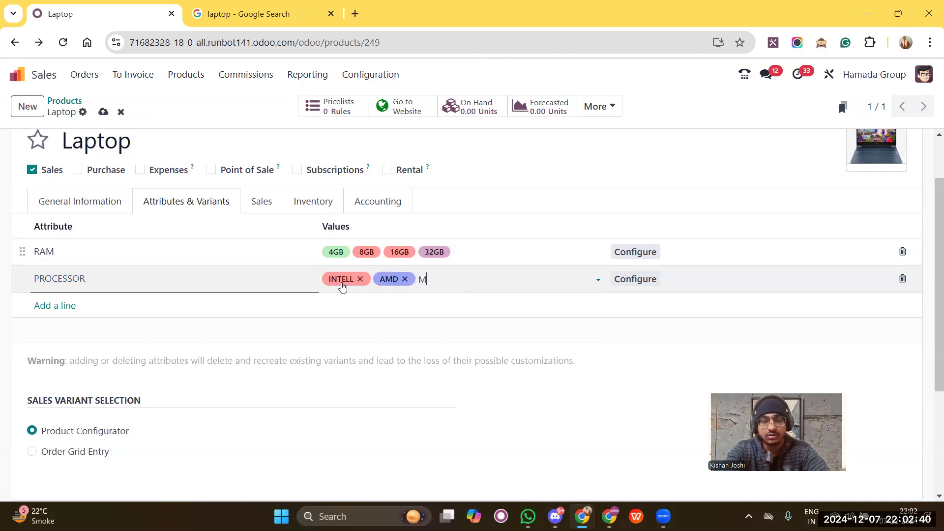
pyautogui.write('MAC PROCESSOR')
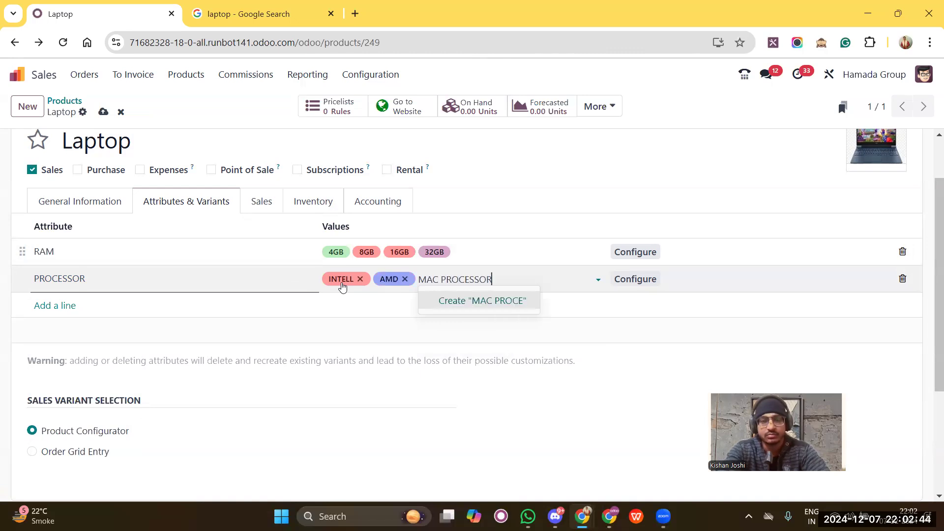
pyautogui.press('Return')
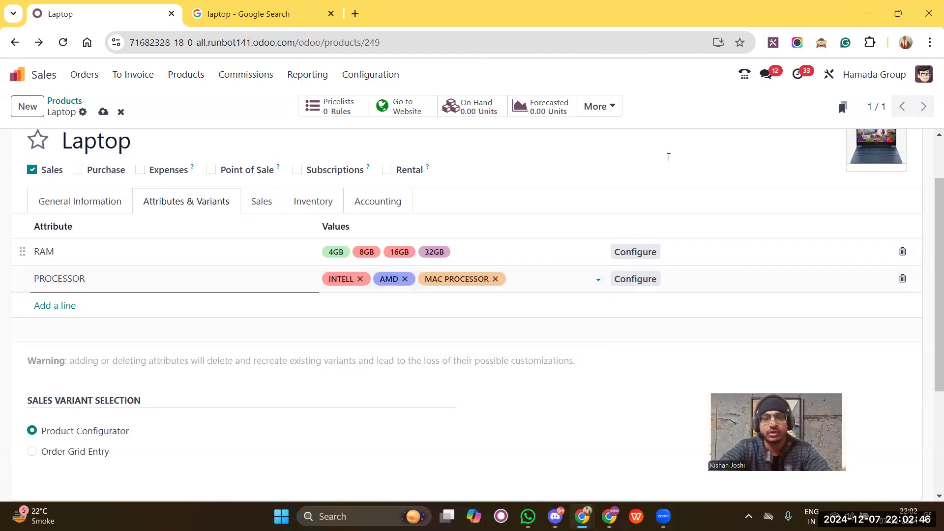
# Step: Add a third attribute line and create a new attribute named SCREEN SIZE
pyautogui.click(42, 306)
pyautogui.write('SCRE')
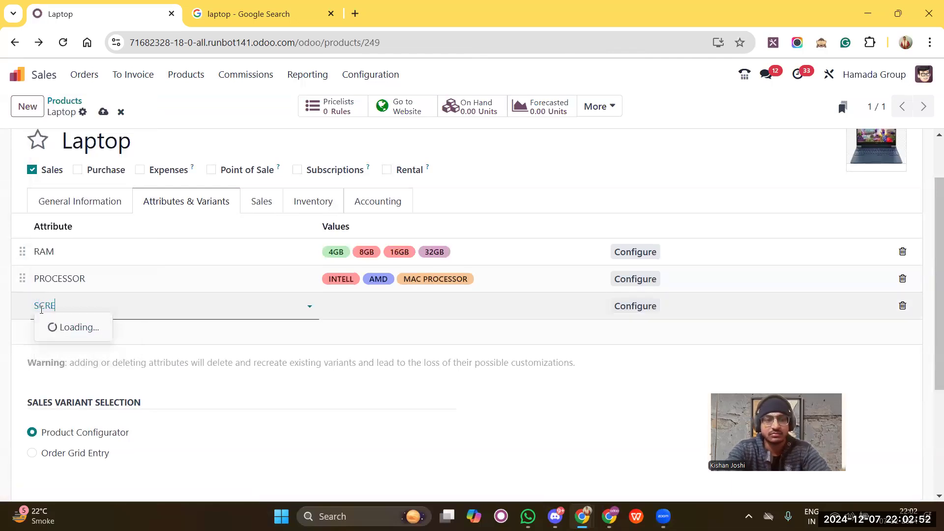
pyautogui.write('EN SIZE')
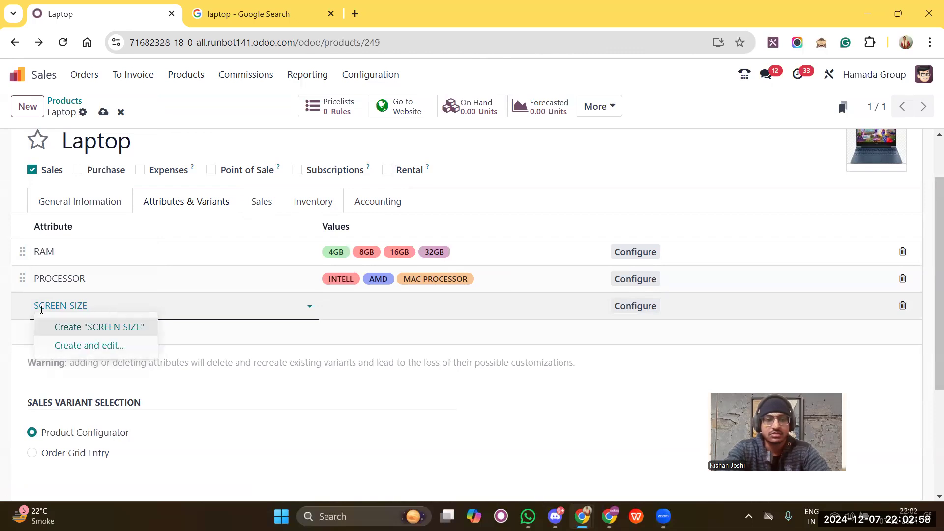
pyautogui.press('Return')
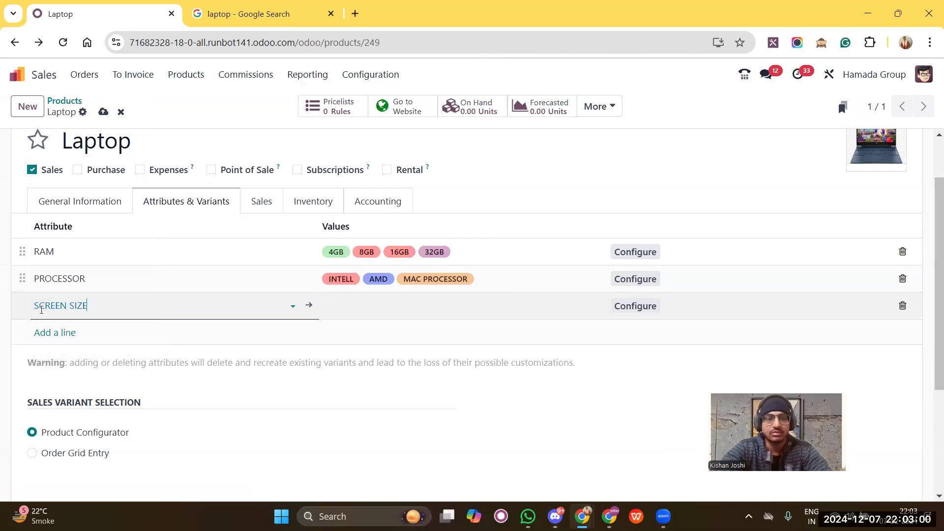
# Step: Create the values 13.3, 15.6, 16 and 17 for the SCREEN SIZE attribute
pyautogui.click(353, 305)
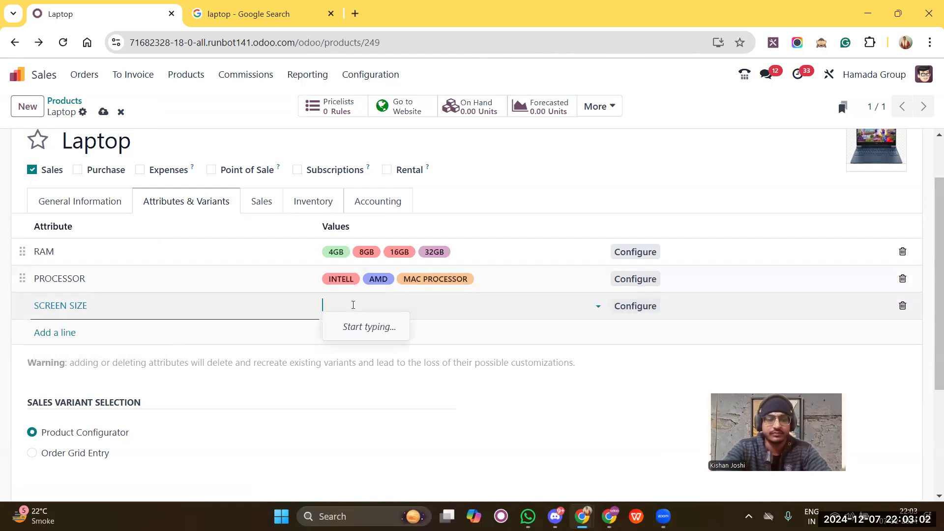
pyautogui.write('13.3')
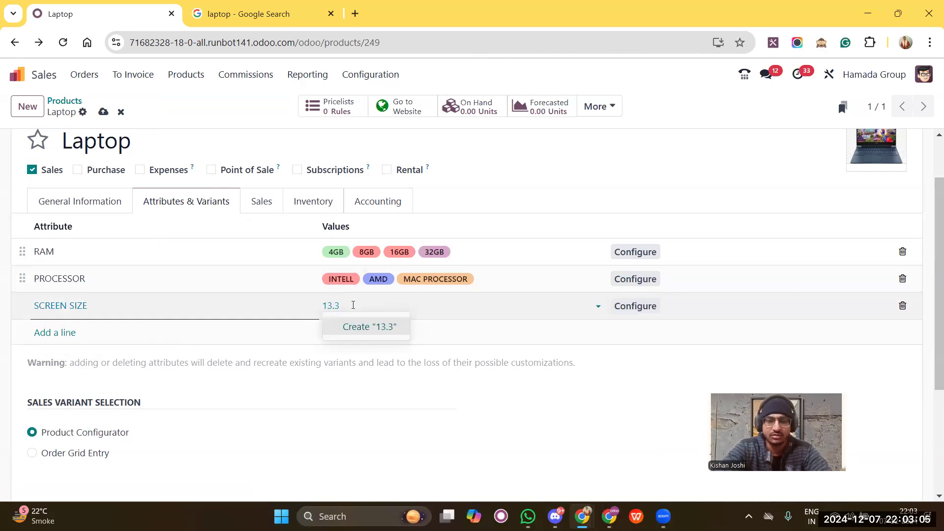
pyautogui.press('Return')
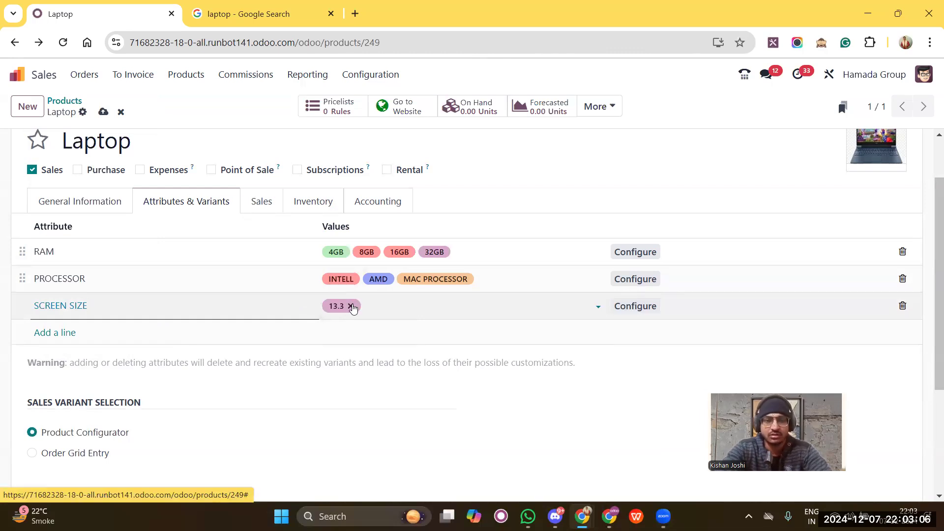
pyautogui.write('15')
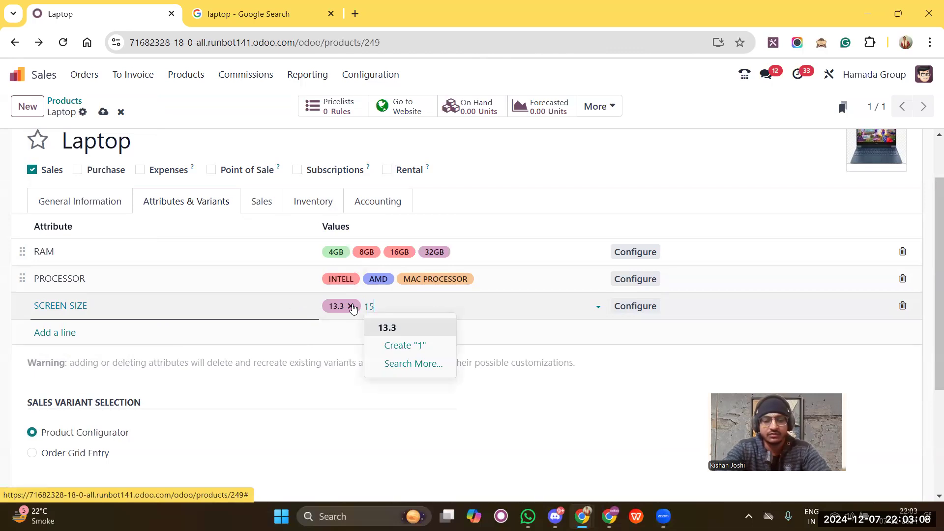
pyautogui.write('.6')
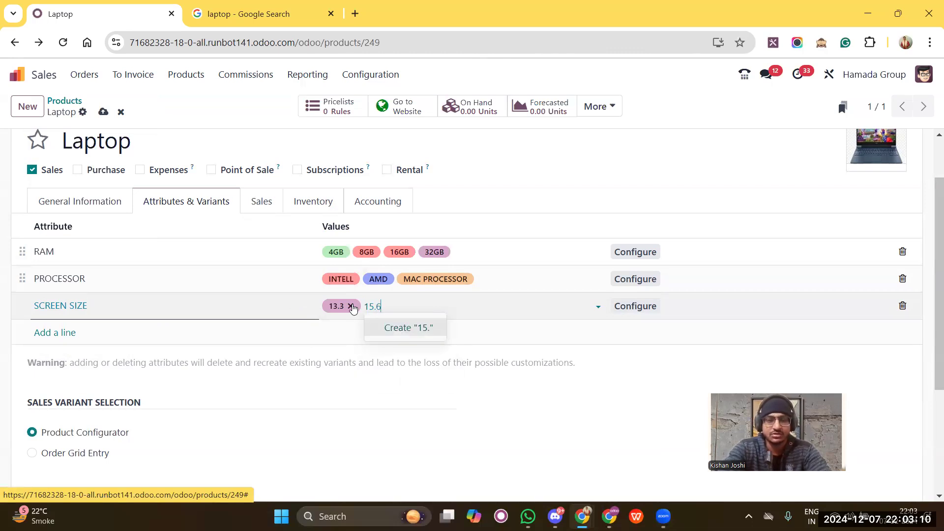
pyautogui.press('Return')
pyautogui.write('16')
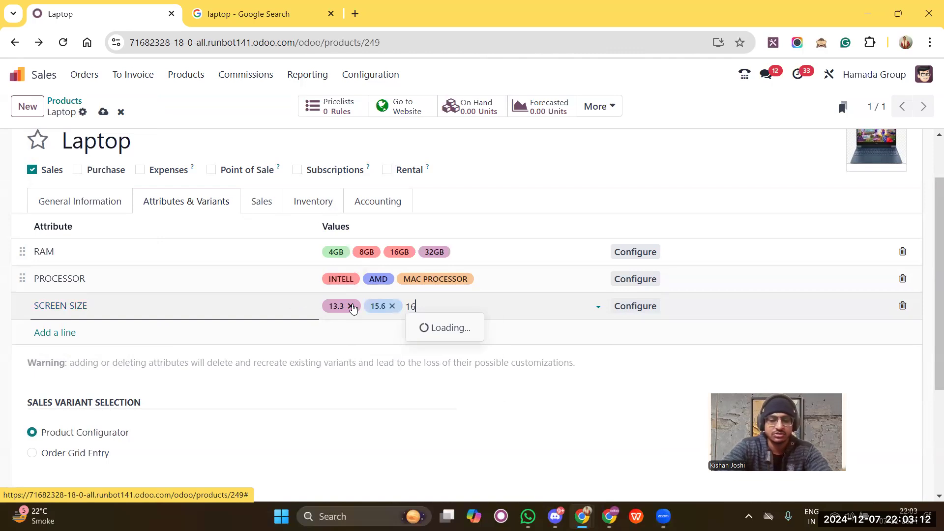
pyautogui.press('Return')
pyautogui.write('17')
pyautogui.press('Return')
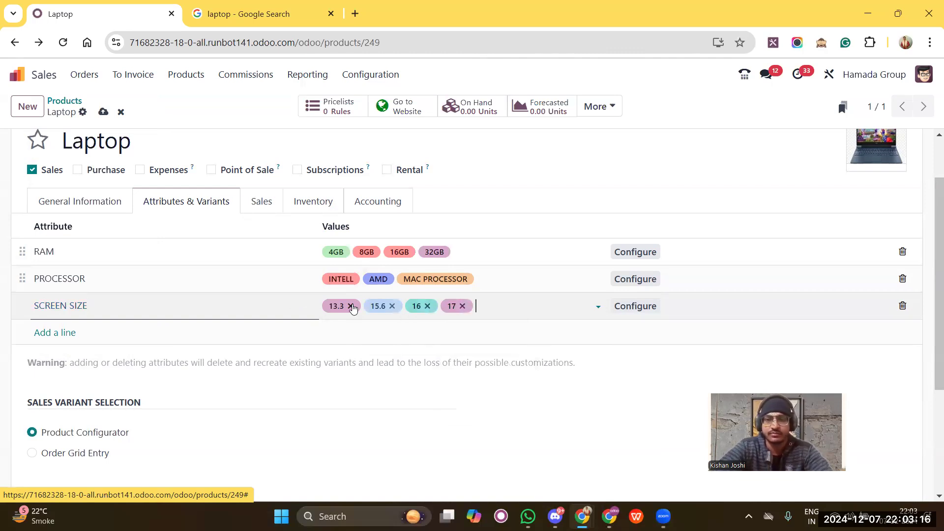
# Step: Add a new GPU attribute line with the newly created values 2GB, 4GB, 6GB and 8GB
pyautogui.click(47, 335)
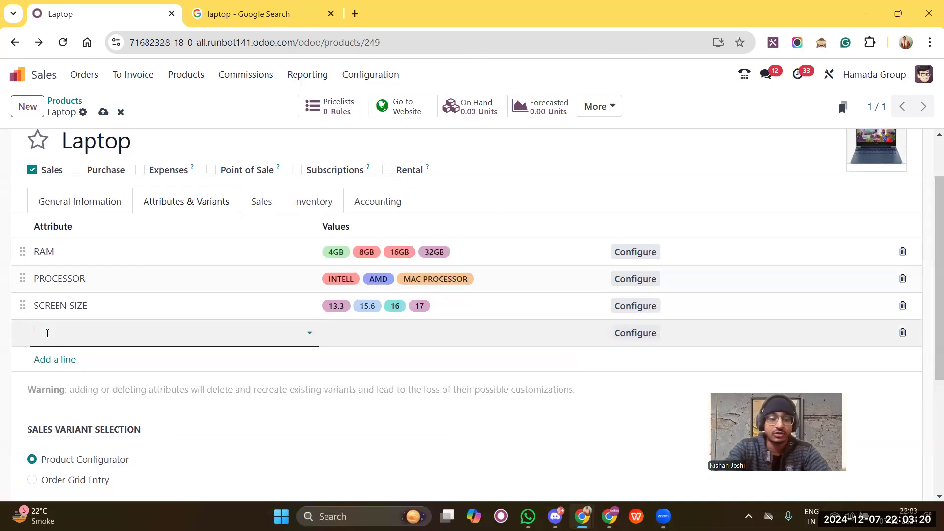
pyautogui.write('GPU')
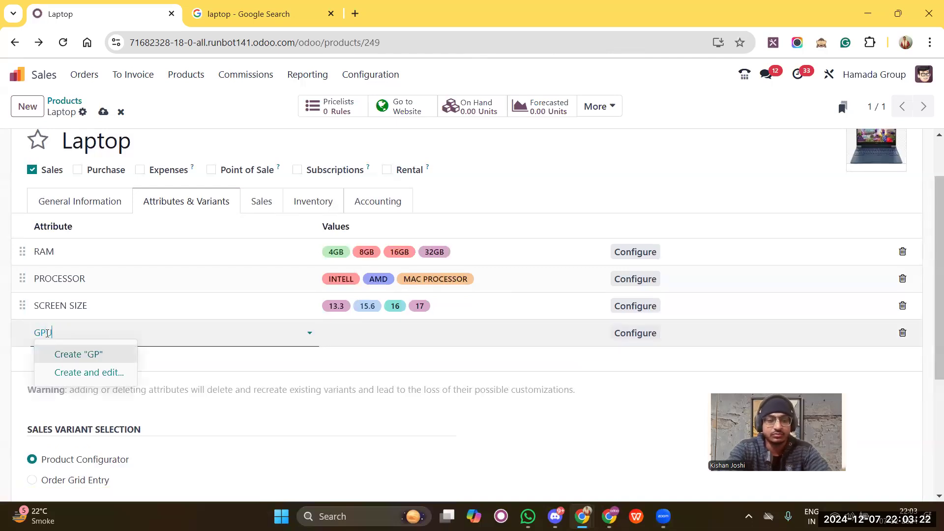
pyautogui.click(364, 346)
pyautogui.write('2GN')
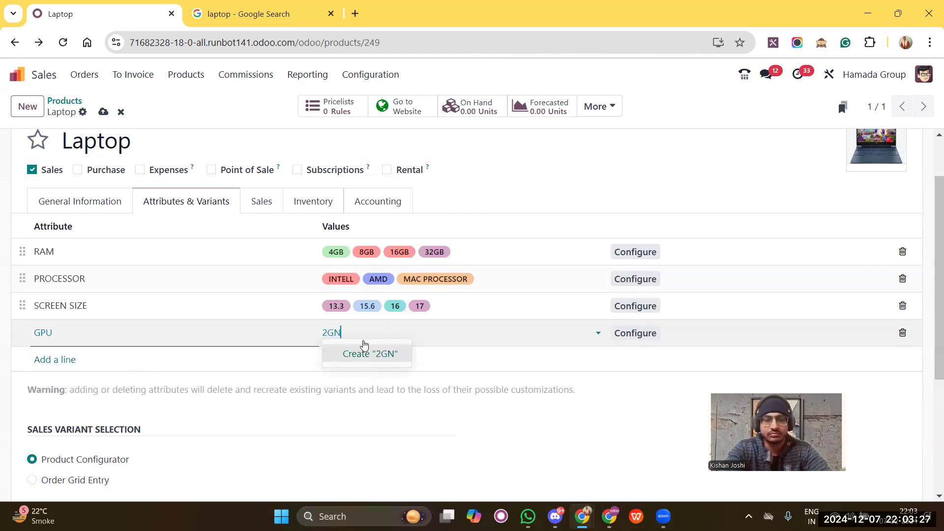
pyautogui.press('BackSpace')
pyautogui.write('B')
pyautogui.press('Return')
pyautogui.write('4GB')
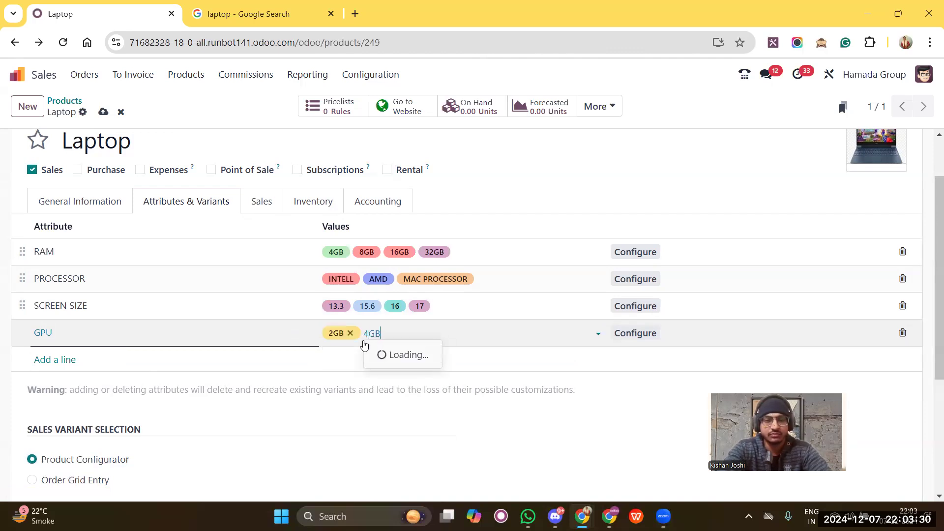
pyautogui.press('Return')
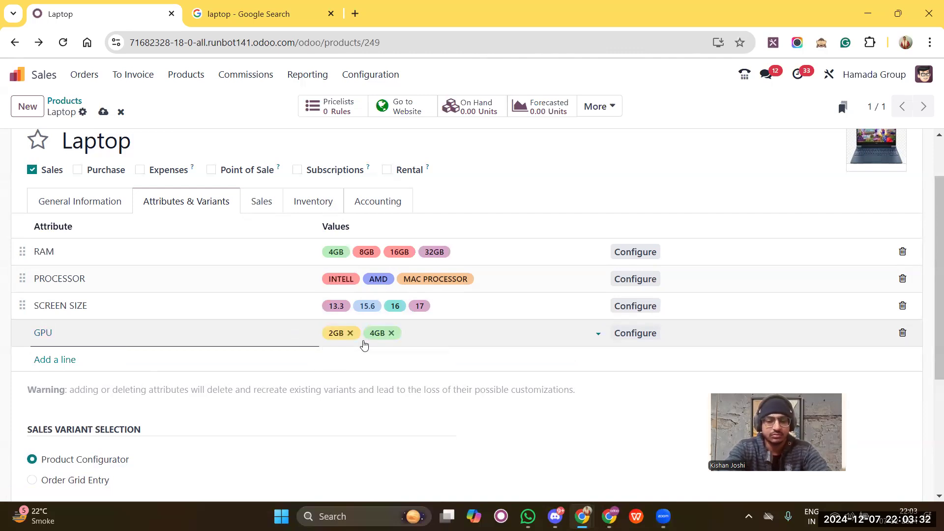
pyautogui.write('6B')
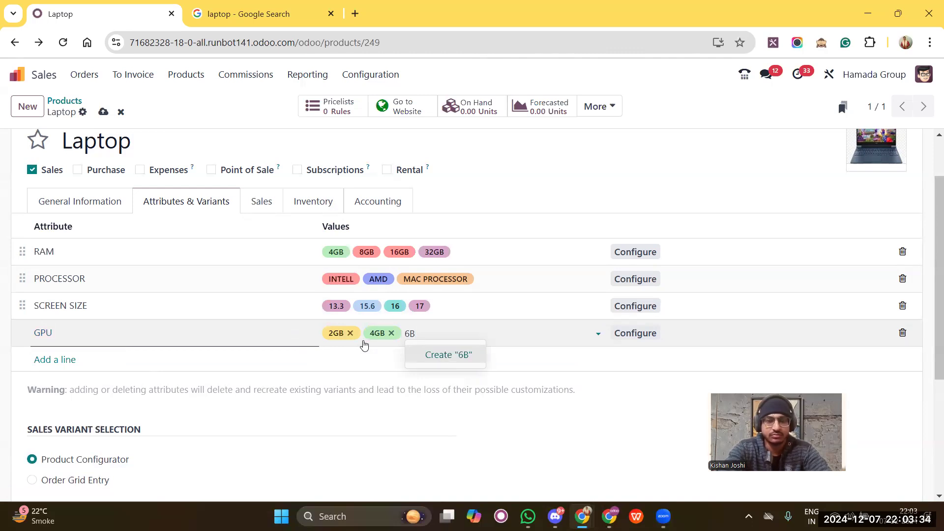
pyautogui.press('BackSpace')
pyautogui.write('GB')
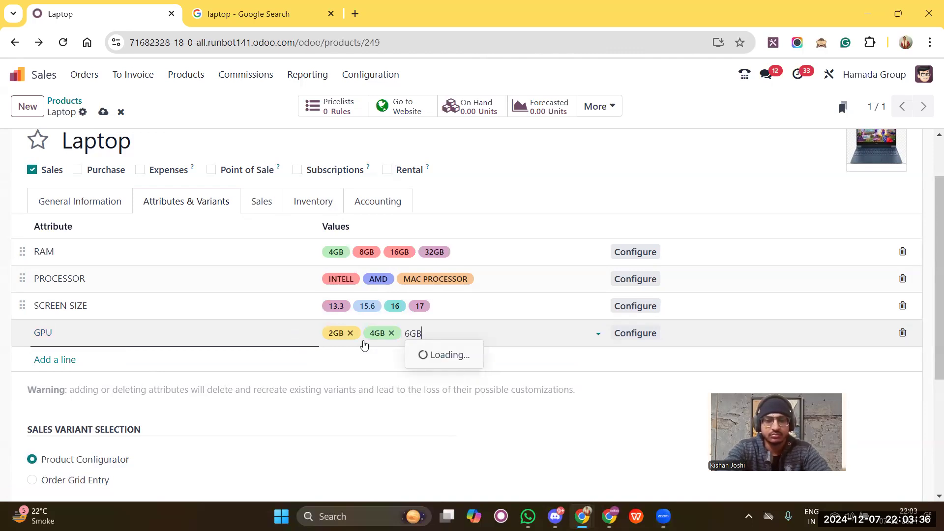
pyautogui.press('Return')
pyautogui.write('8GB')
pyautogui.press('Return')
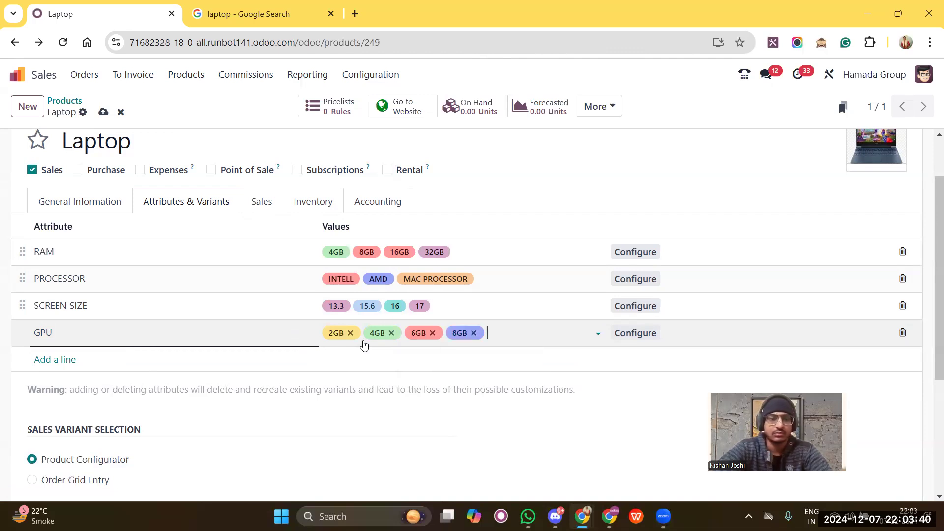
# Step: Save the Laptop product's attribute lines and open the configuration of the RAM attribute's values
pyautogui.click(642, 259)
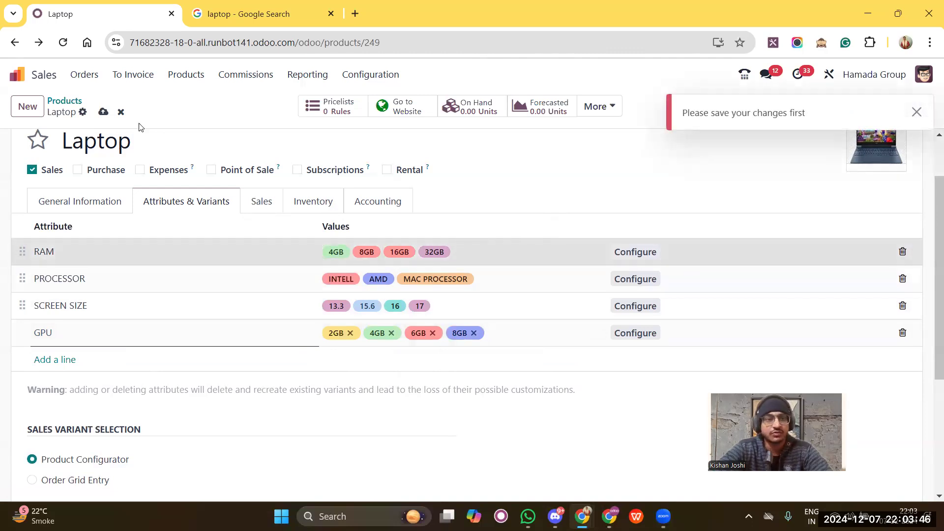
pyautogui.click(103, 112)
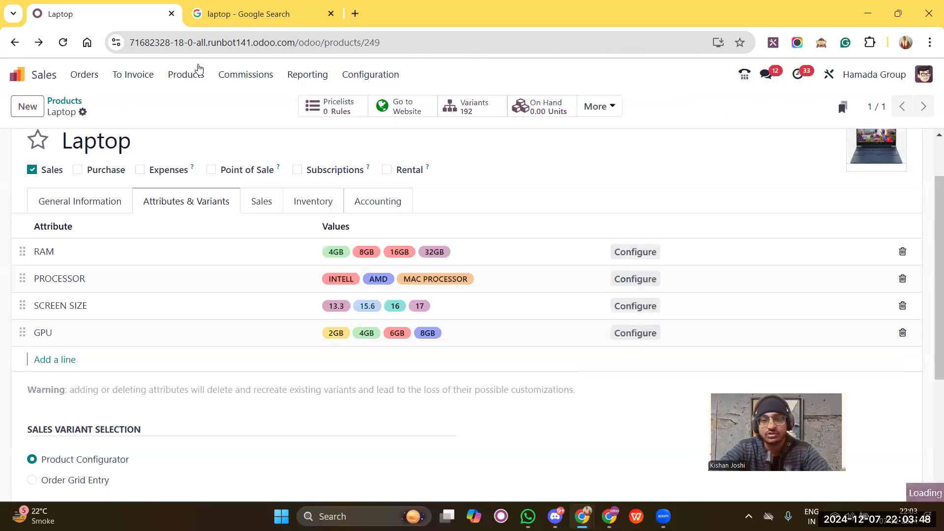
pyautogui.click(639, 253)
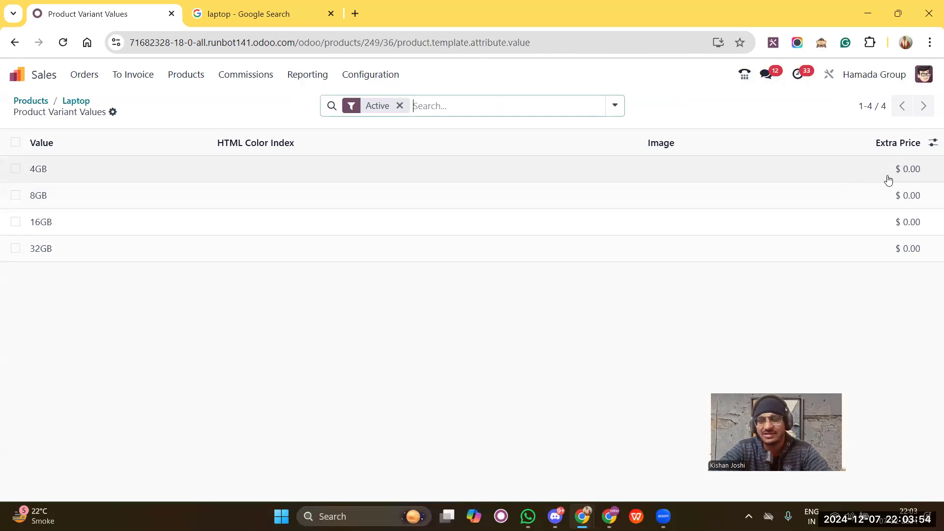
# Step: Set the extra price of the 8GB RAM value to $50.00 and save it
pyautogui.click(914, 194)
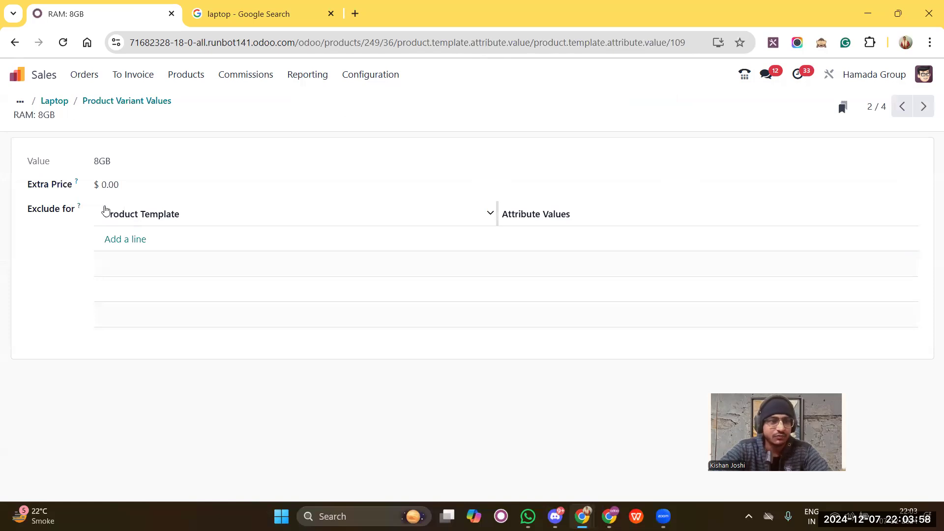
pyautogui.click(121, 181)
pyautogui.press('BackSpace')
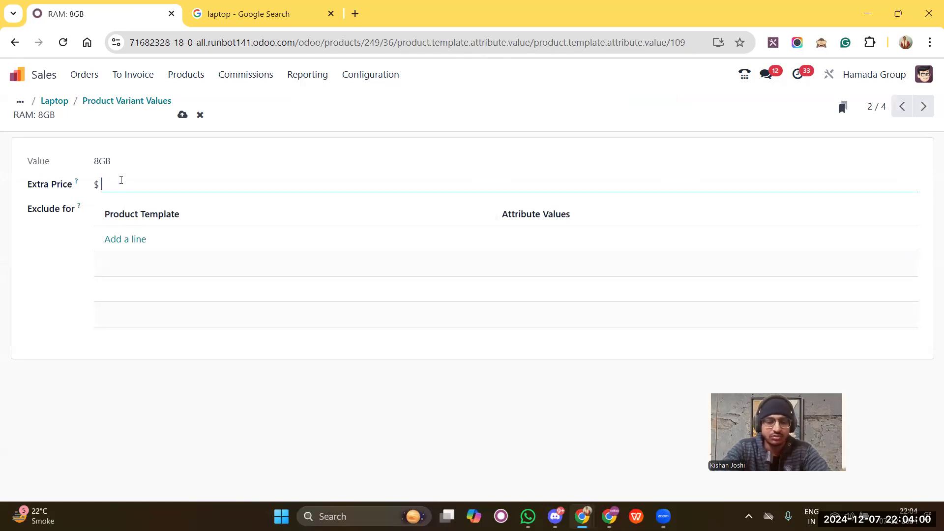
pyautogui.write('50.00')
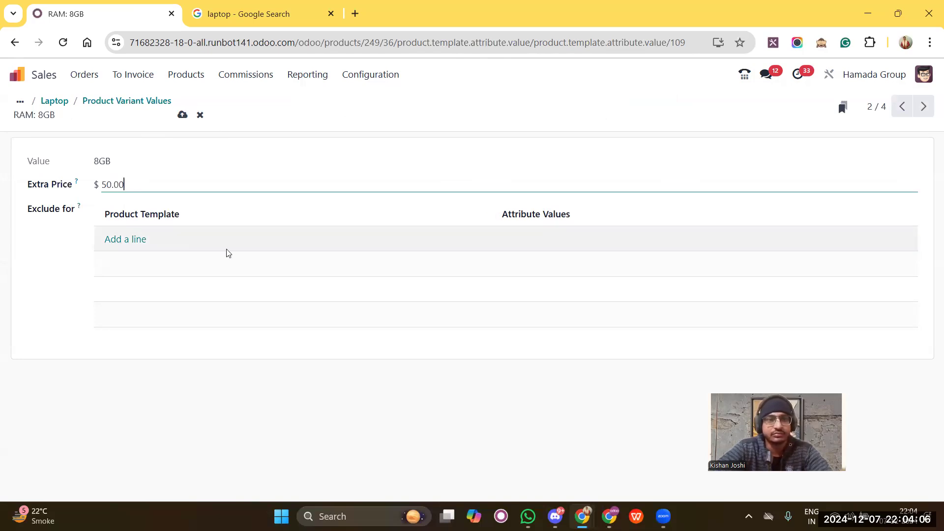
pyautogui.click(182, 115)
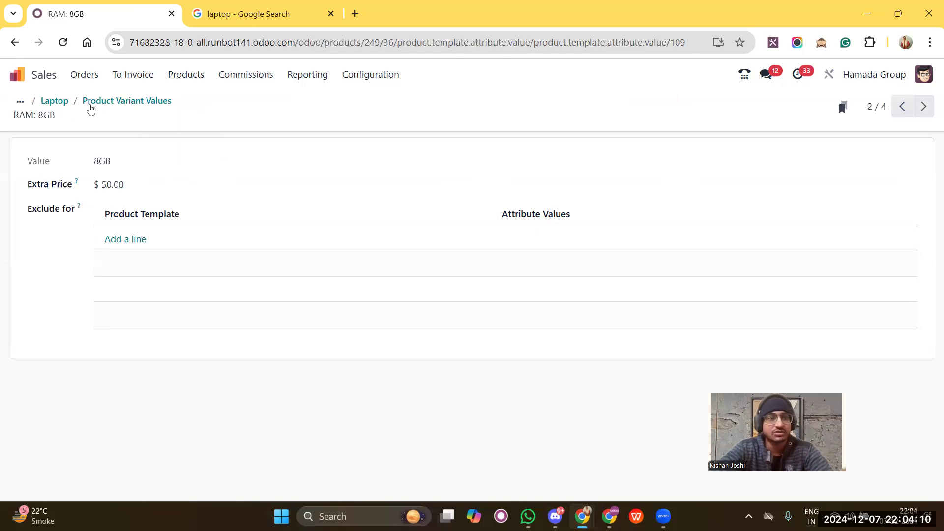
# Step: Set the extra price of the Laptop's 16GB RAM value to $200.00 and save it
pyautogui.click(52, 102)
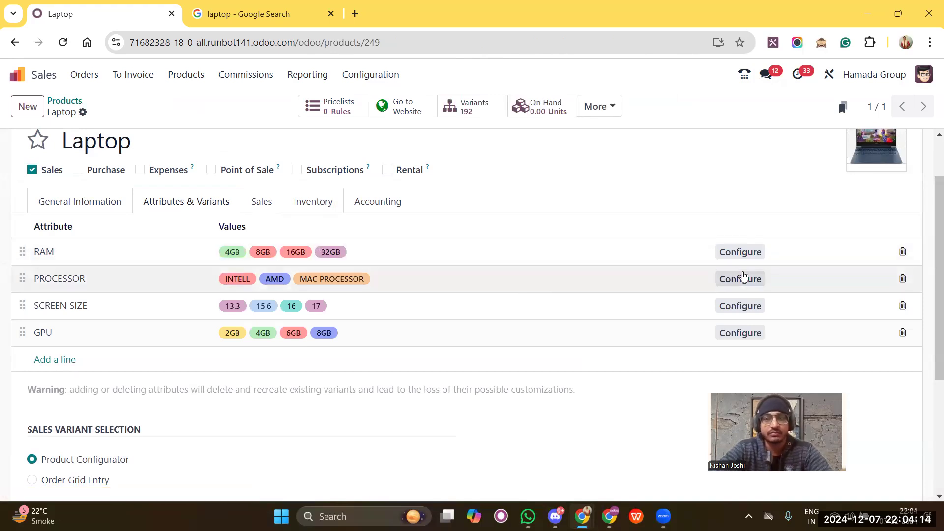
pyautogui.click(741, 252)
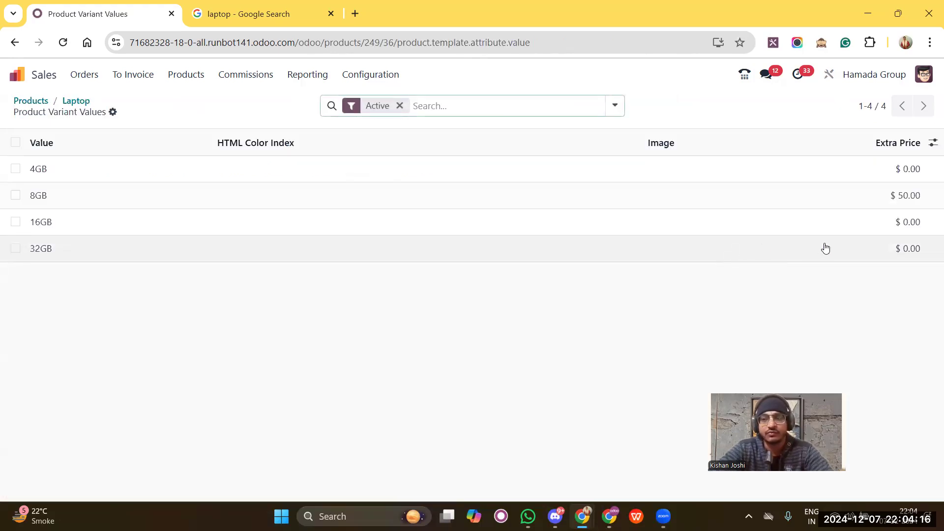
pyautogui.click(909, 225)
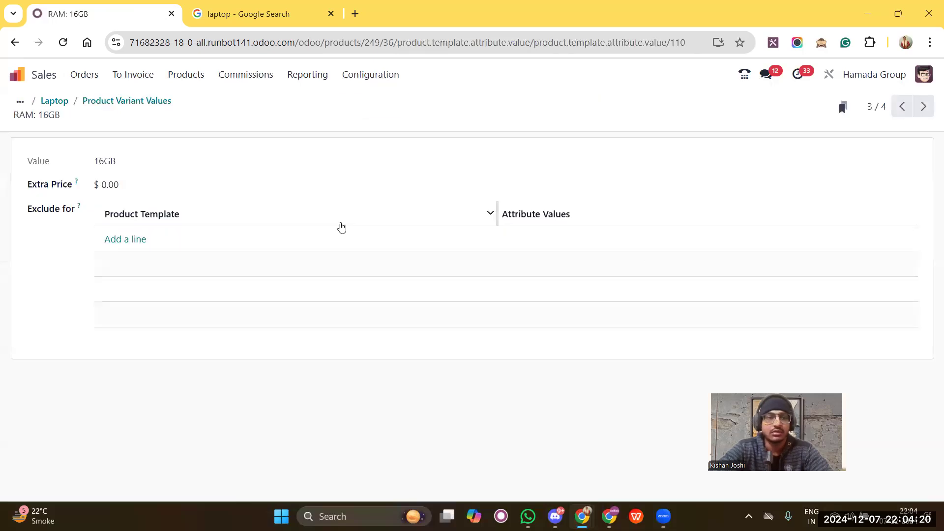
pyautogui.click(128, 184)
pyautogui.press('BackSpace')
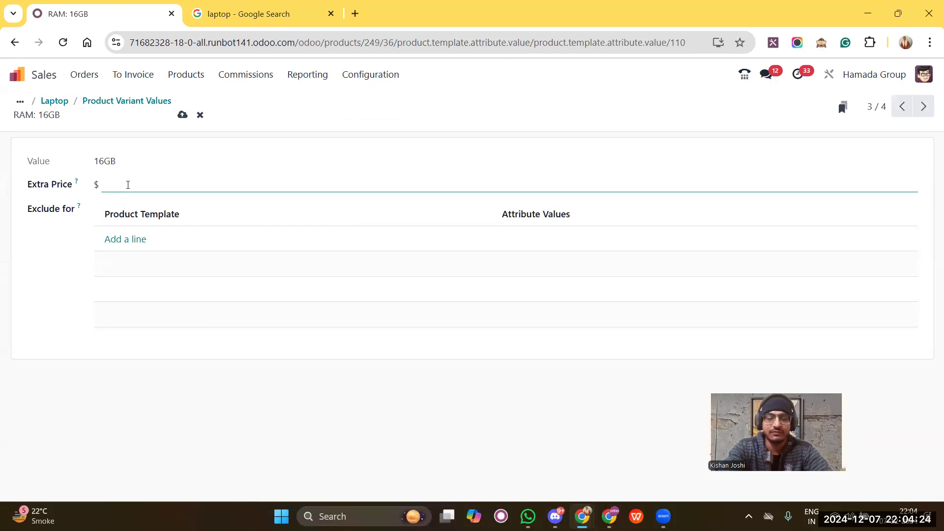
pyautogui.write('200.00')
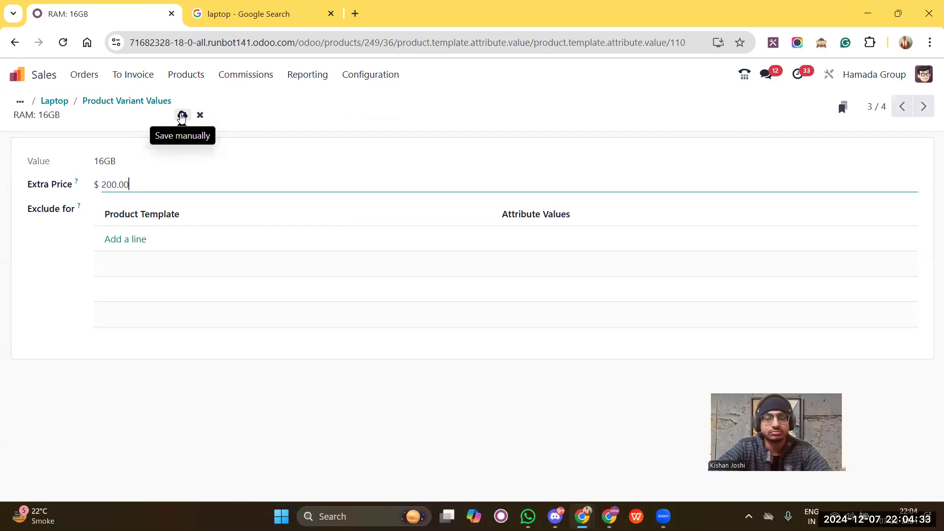
pyautogui.click(182, 116)
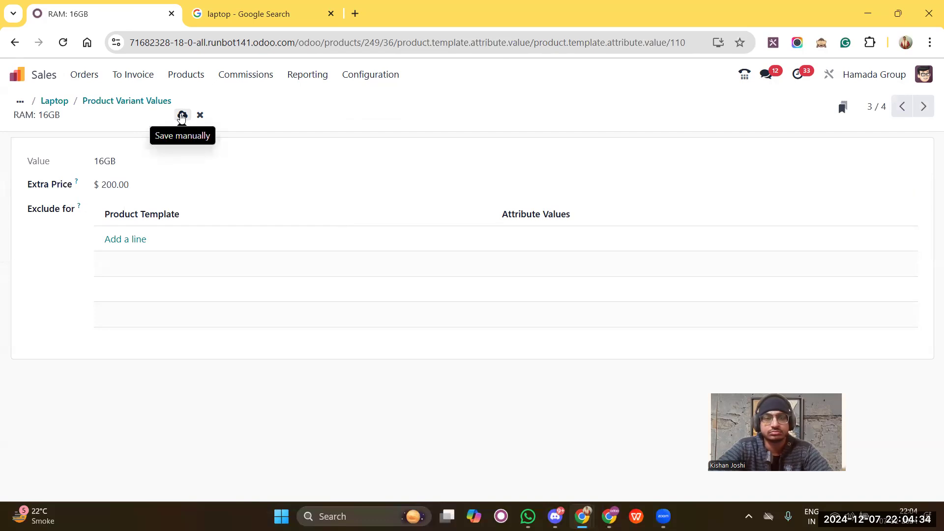
# Step: Set the extra price of the 32GB RAM value to $500.00 and save it
pyautogui.hscroll(-5, 170, 168)
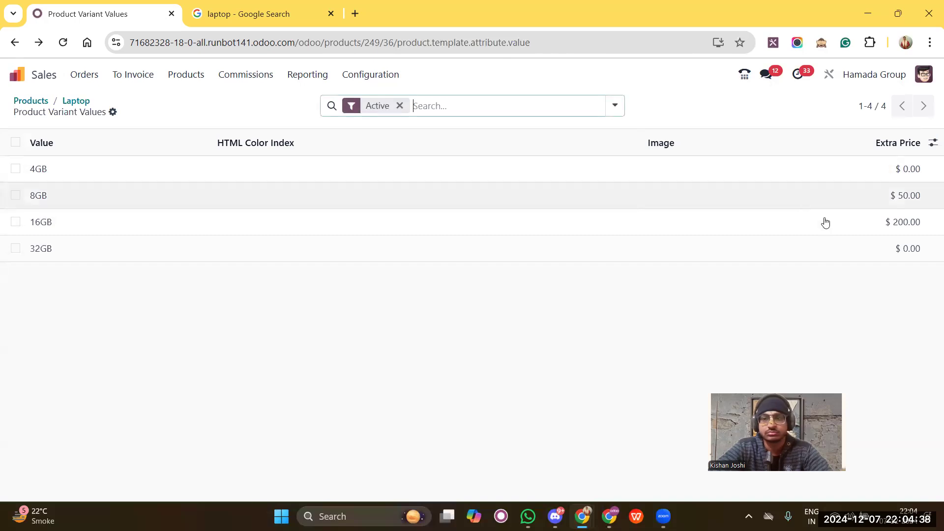
pyautogui.click(909, 250)
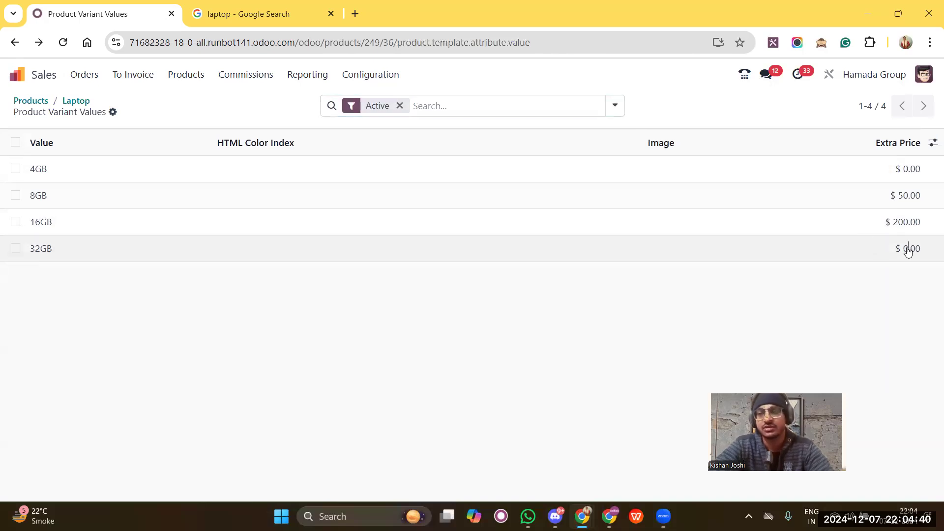
pyautogui.click(128, 188)
pyautogui.press('BackSpace')
pyautogui.write('500.00')
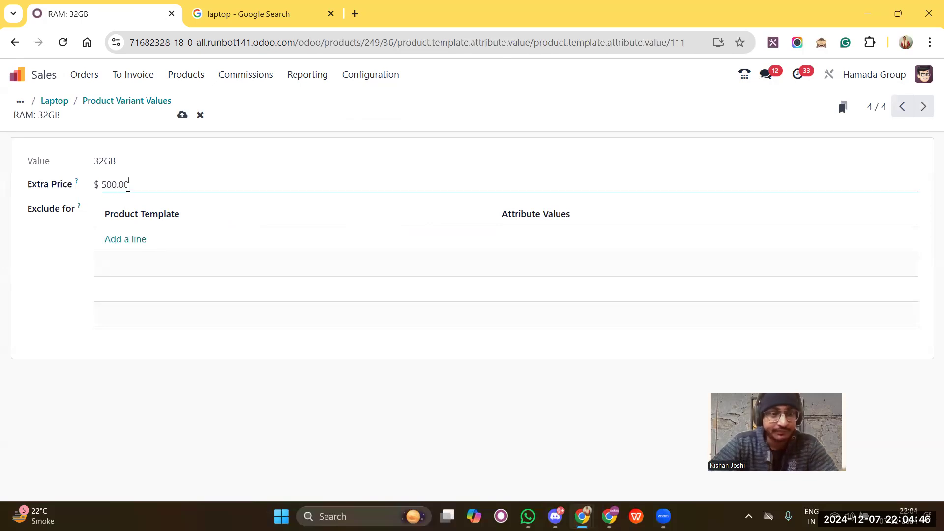
pyautogui.click(182, 114)
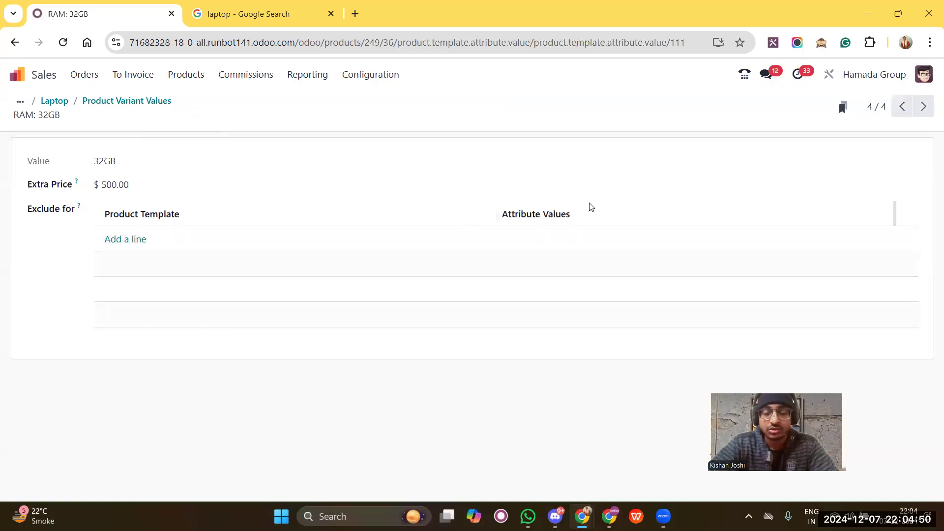
# Step: Configure the Laptop's PROCESSOR attribute, giving the INTELL value an extra price of $100.00, and save it
pyautogui.hotkey('alt', 'Left')
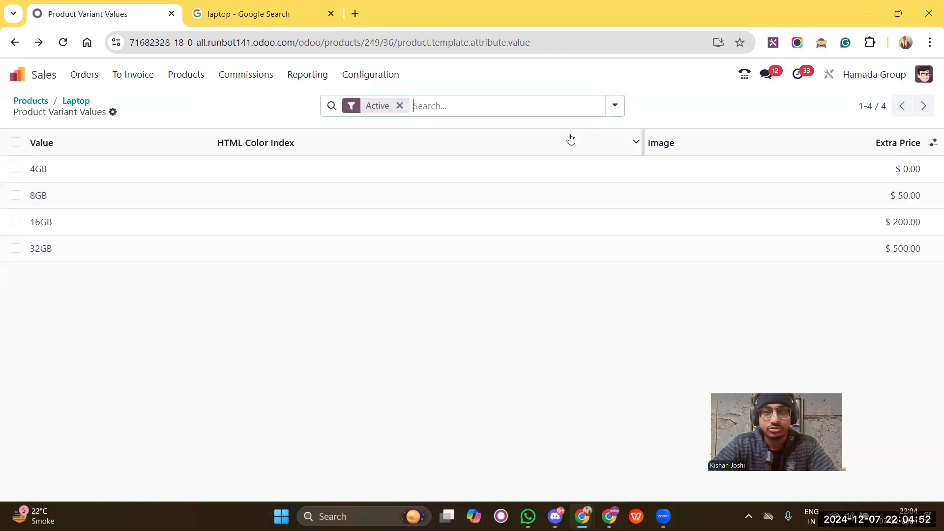
pyautogui.hscroll(-5, 570, 139)
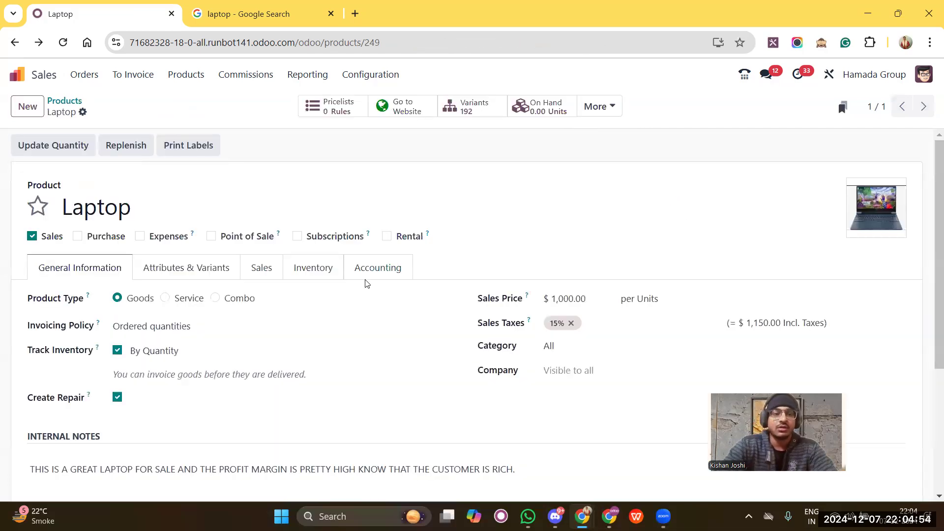
pyautogui.scroll(-1, 364, 281)
pyautogui.click(183, 194)
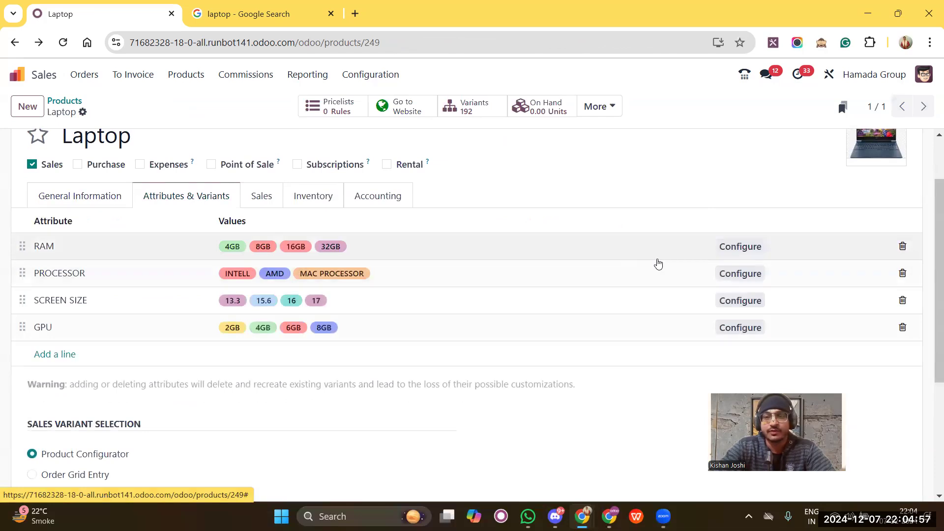
pyautogui.click(736, 274)
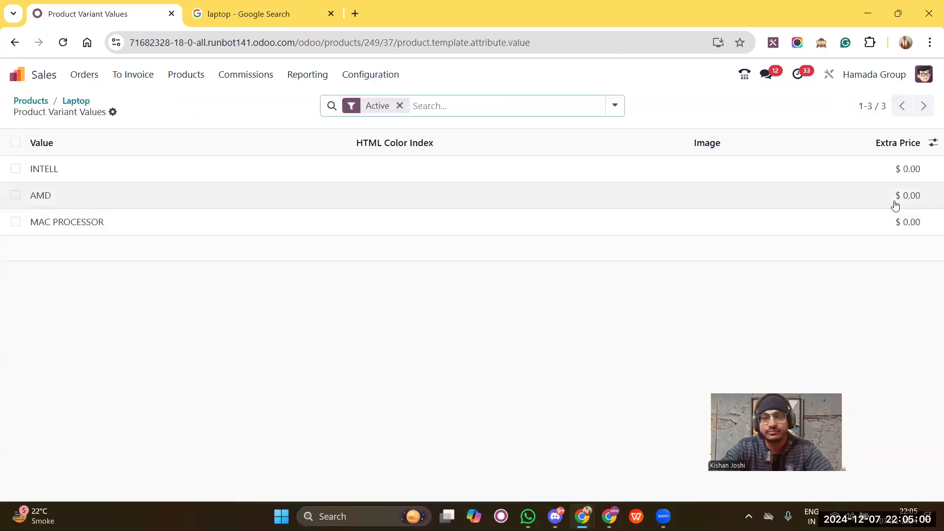
pyautogui.click(913, 173)
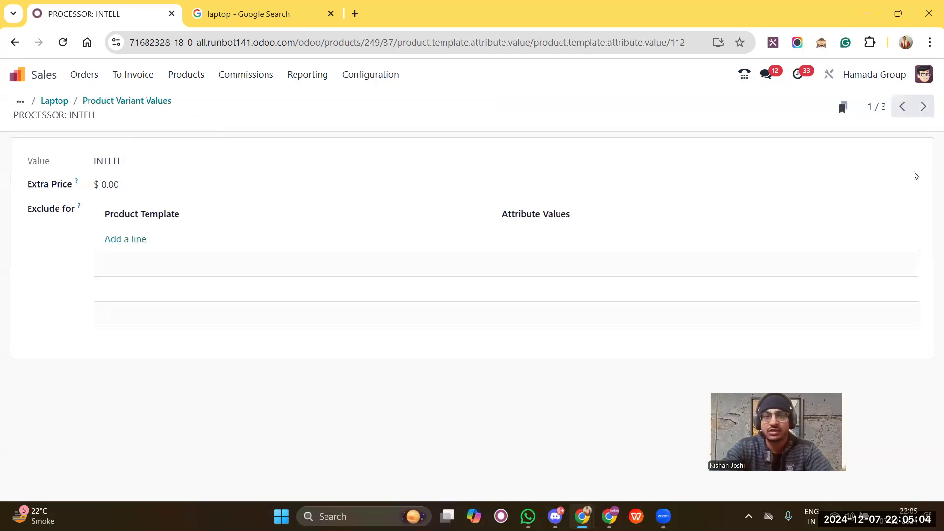
pyautogui.click(135, 183)
pyautogui.press('BackSpace')
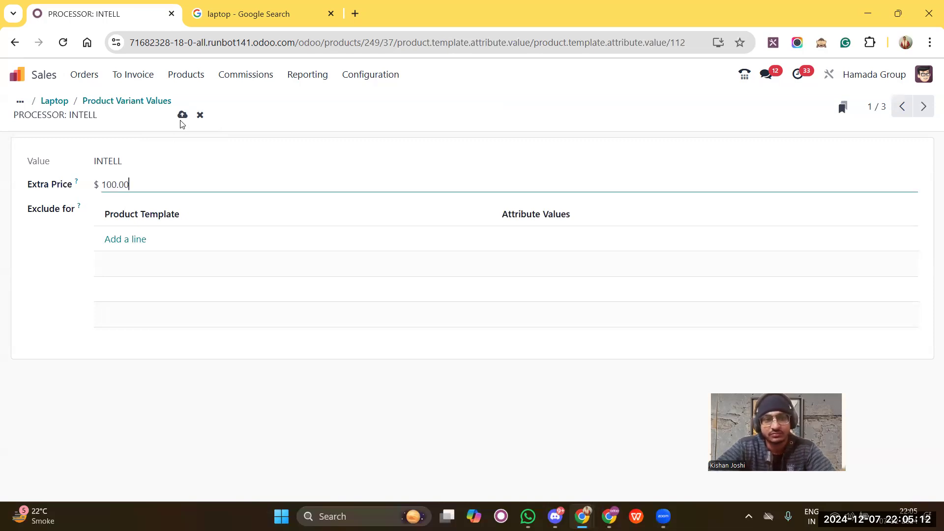
pyautogui.click(182, 115)
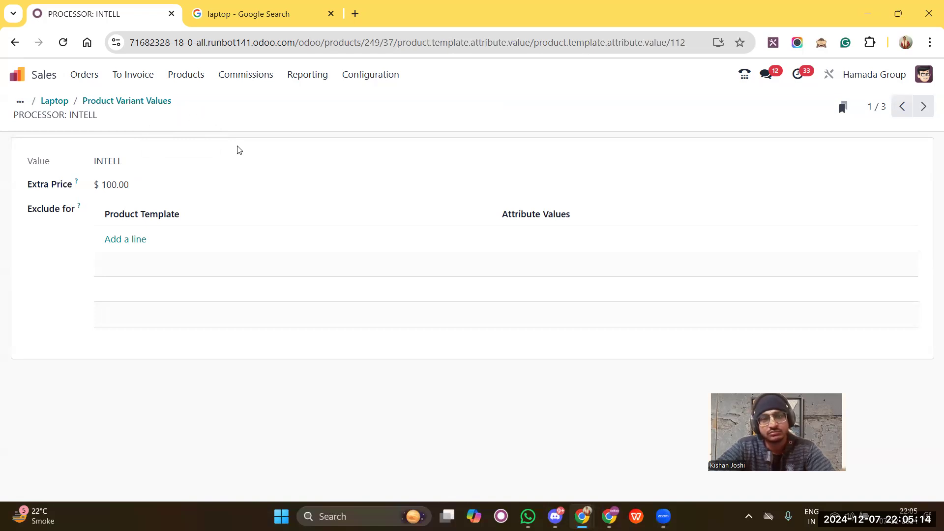
# Step: Set the extra price of the MAC PROCESSOR value to $800 and save it
pyautogui.hotkey('alt', 'Left')
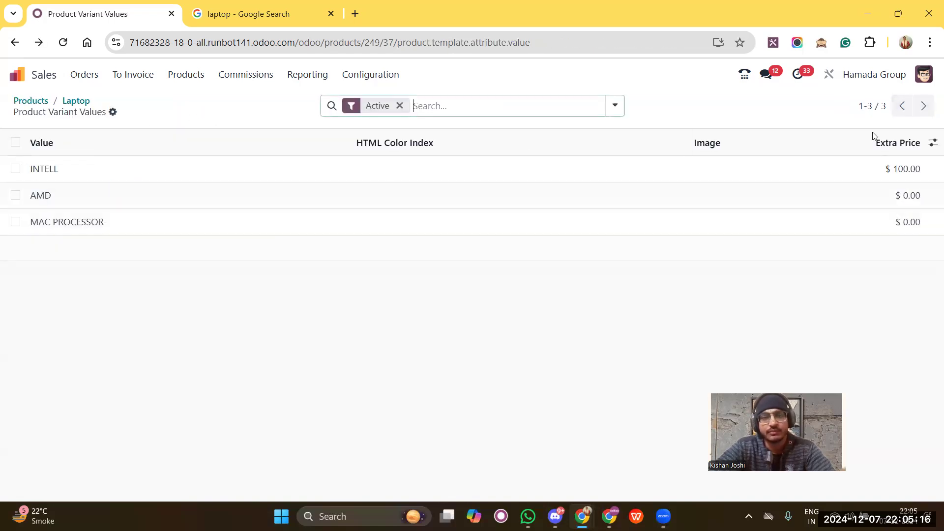
pyautogui.click(912, 230)
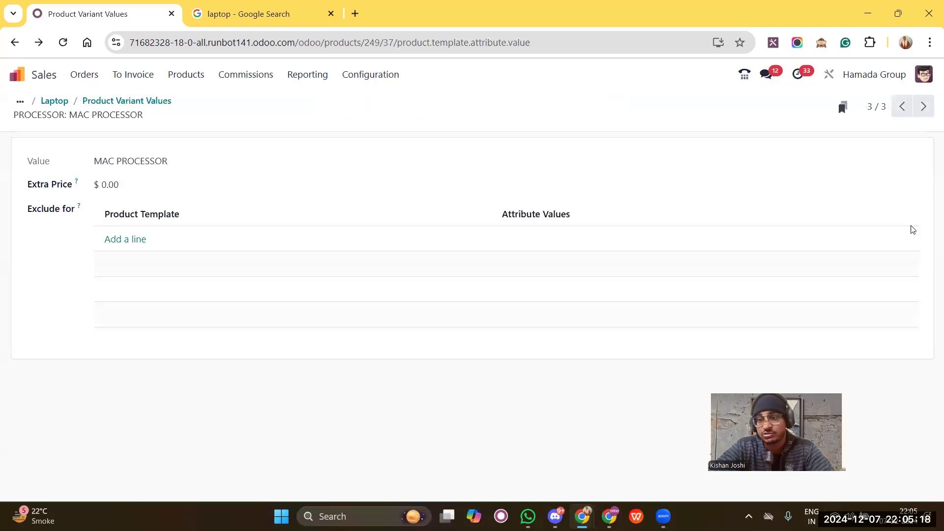
pyautogui.click(123, 186)
pyautogui.press('BackSpace')
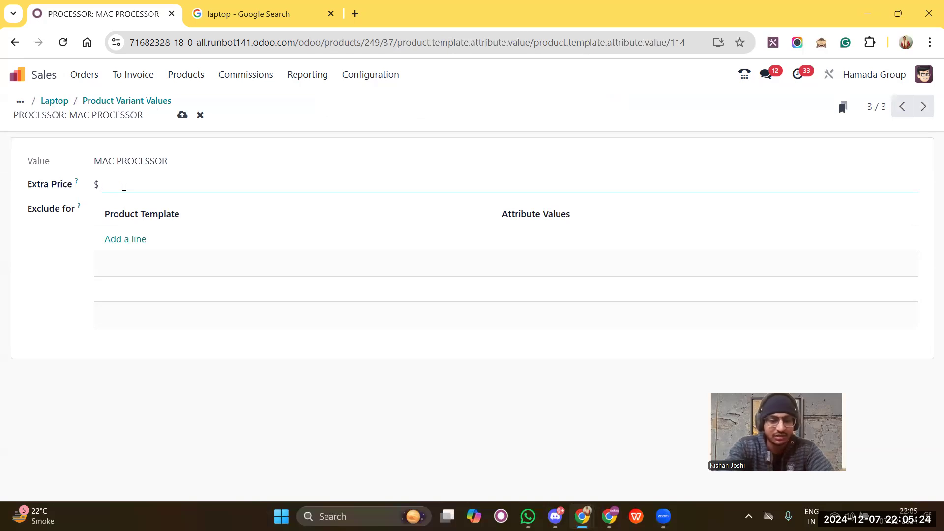
pyautogui.write('800')
pyautogui.click(182, 116)
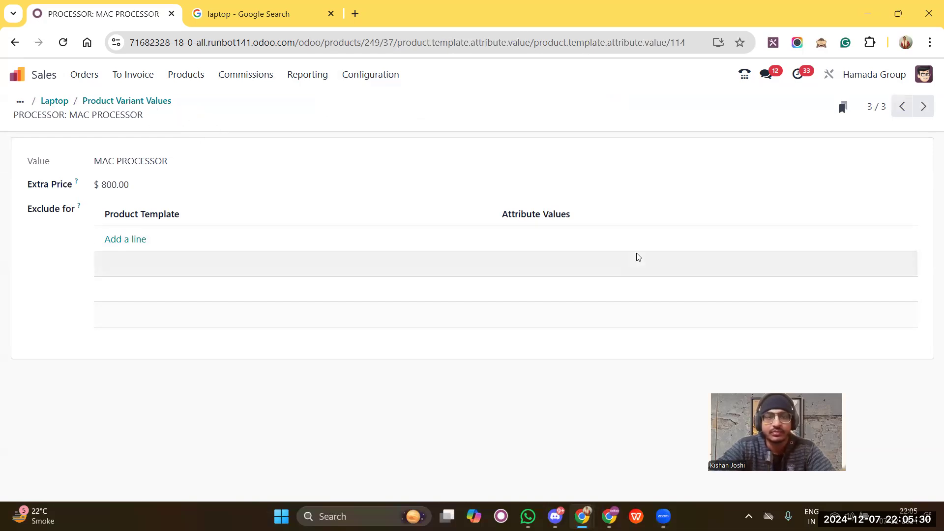
# Step: Configure the Laptop's SCREEN SIZE attribute, giving the 15.6 value an extra price of $100, and save it
pyautogui.hscroll(-5, 637, 252)
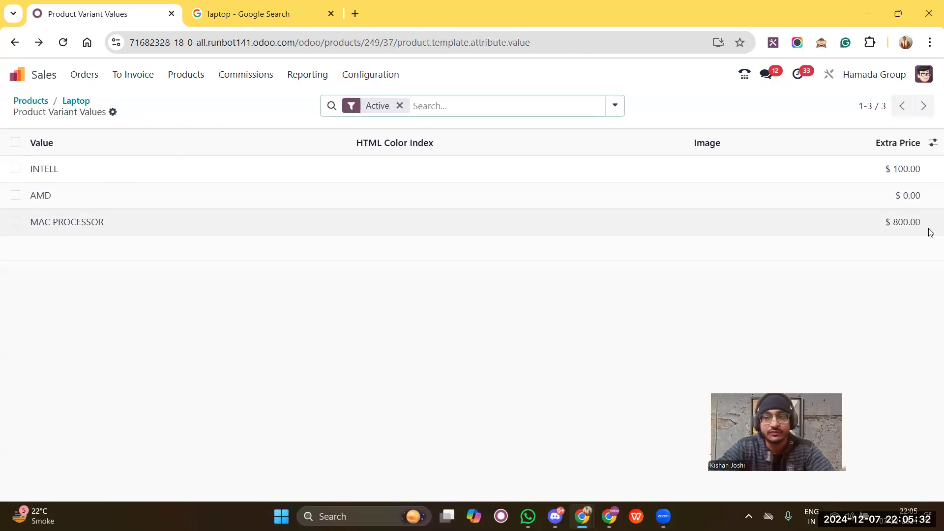
pyautogui.hscroll(-5, 593, 252)
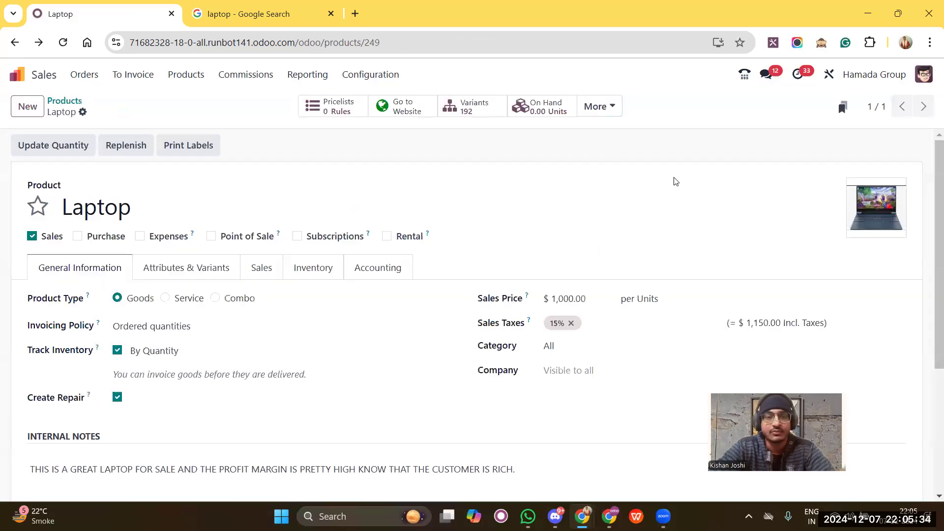
pyautogui.scroll(-1, 593, 298)
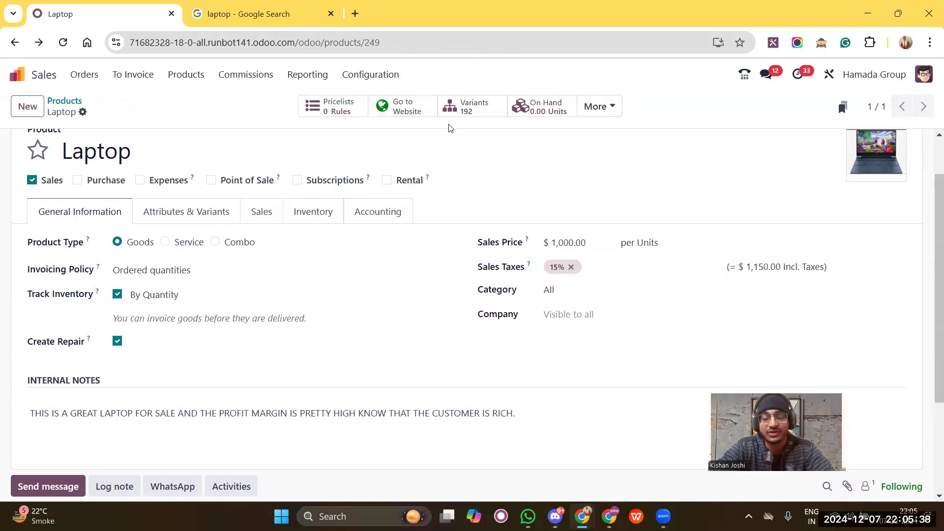
pyautogui.scroll(-1, 238, 353)
pyautogui.scroll(1, 232, 280)
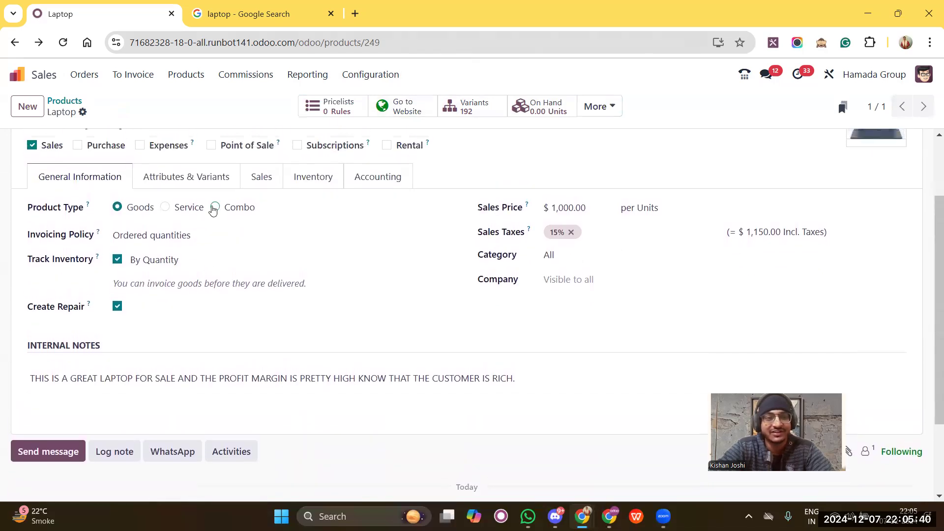
pyautogui.click(193, 179)
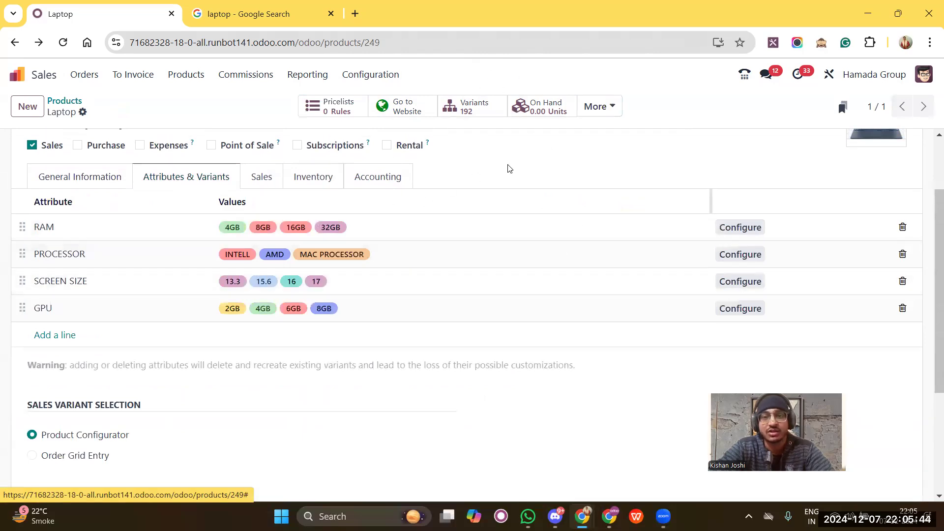
pyautogui.click(751, 282)
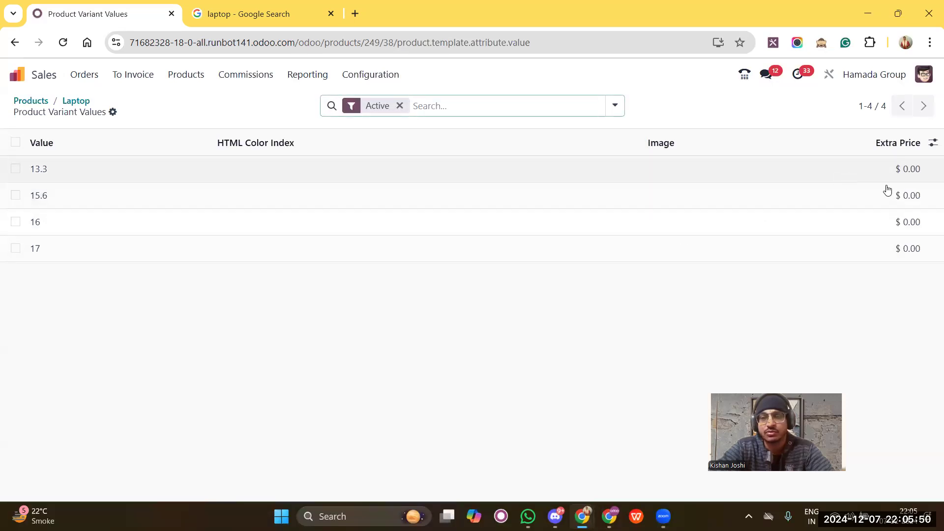
pyautogui.click(923, 197)
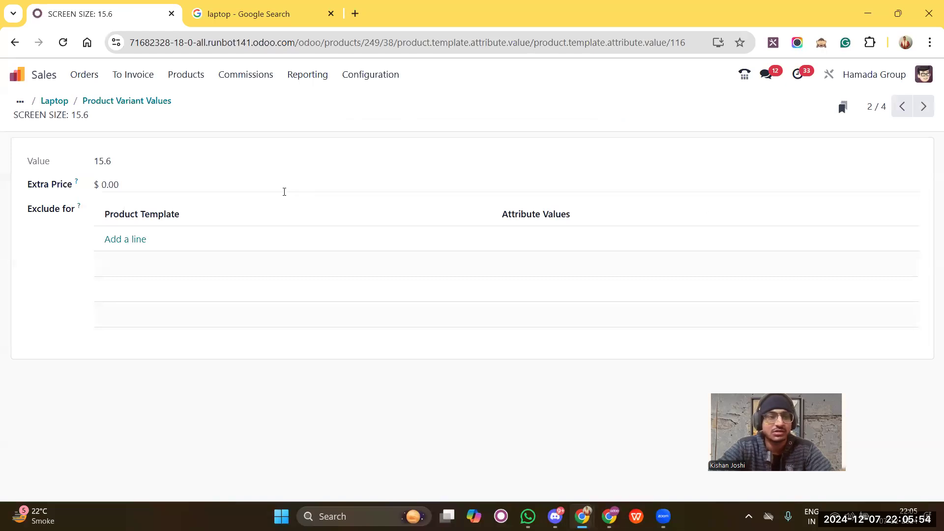
pyautogui.click(186, 185)
pyautogui.press('BackSpace')
pyautogui.write('100')
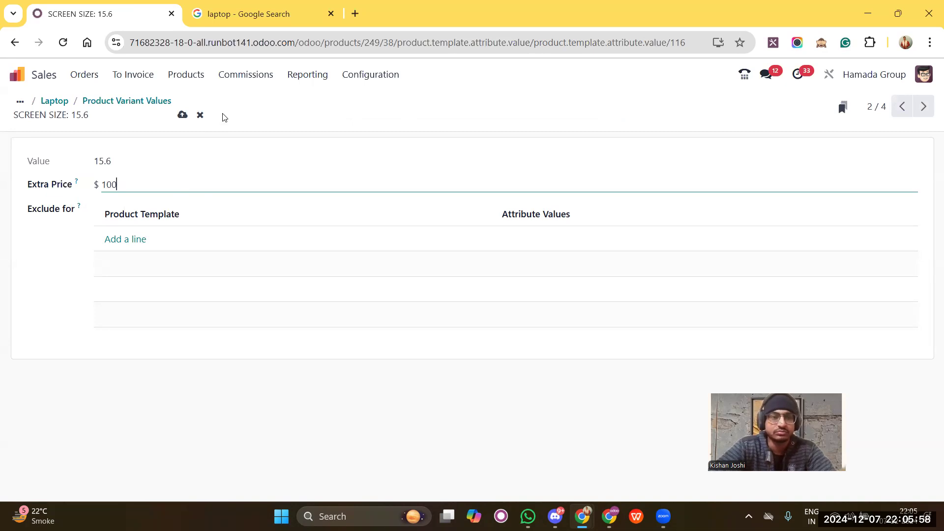
pyautogui.click(182, 116)
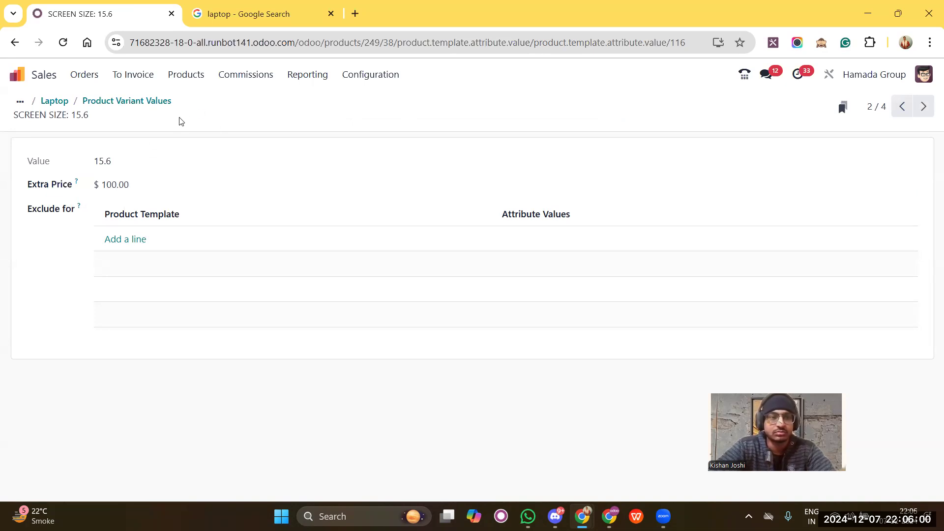
# Step: Set the extra price of the 16 screen size value to $200 and save it
pyautogui.click(107, 104)
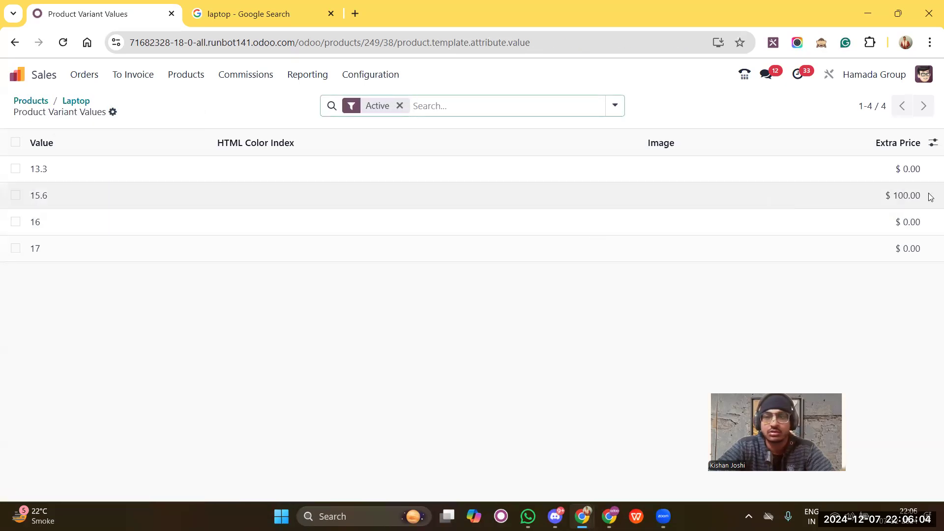
pyautogui.click(903, 220)
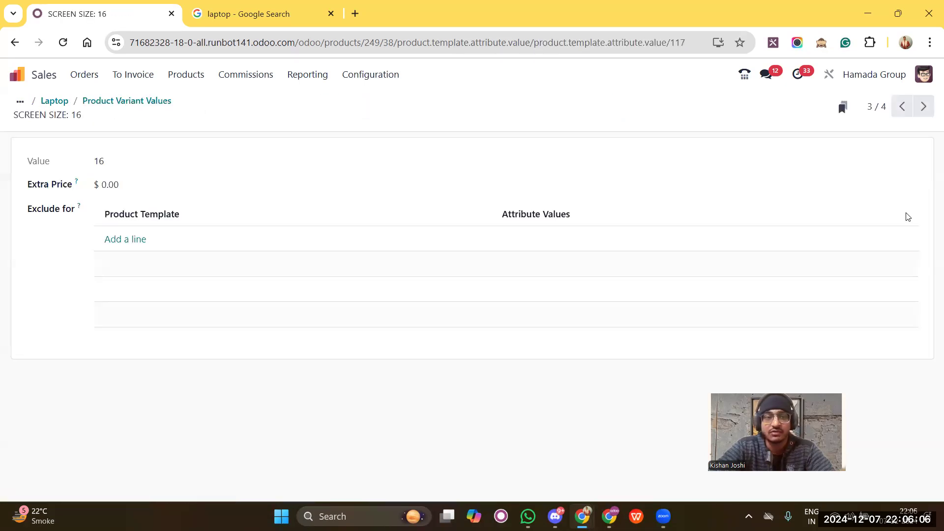
pyautogui.click(251, 190)
pyautogui.press('BackSpace')
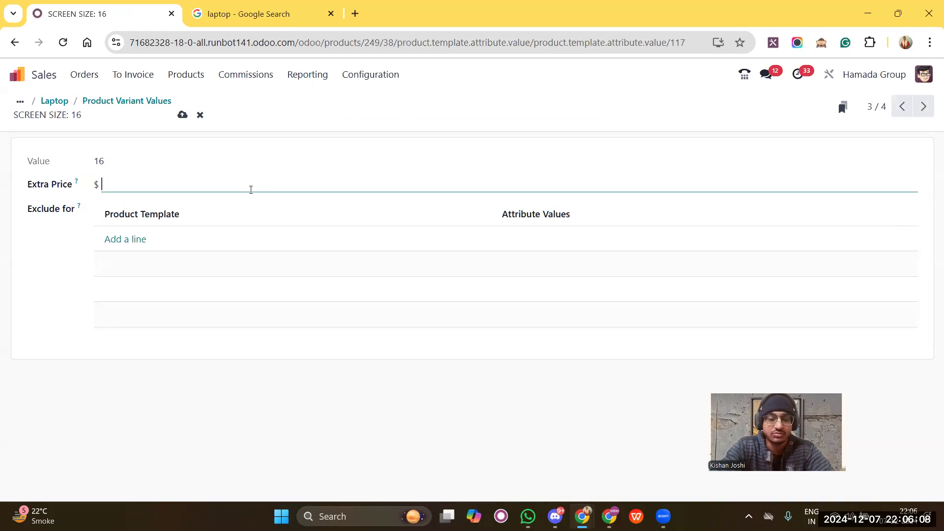
pyautogui.write('200')
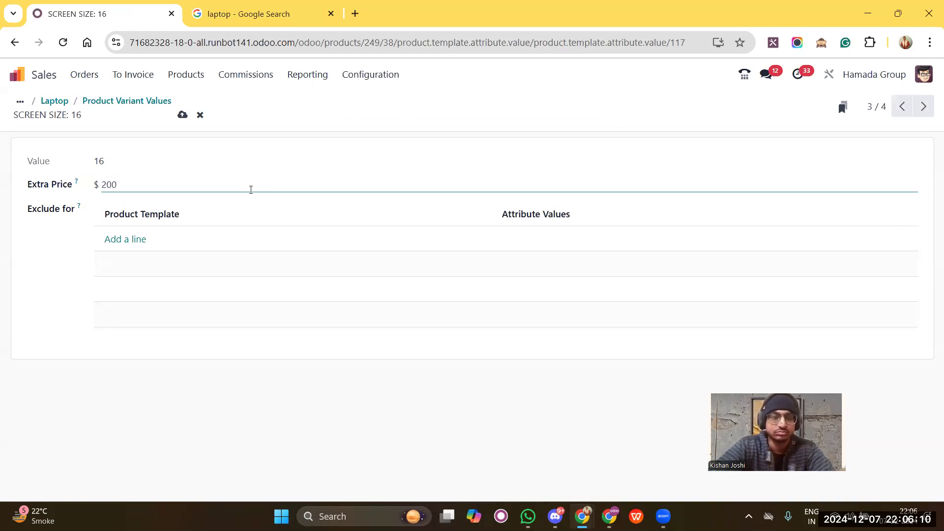
pyautogui.click(182, 114)
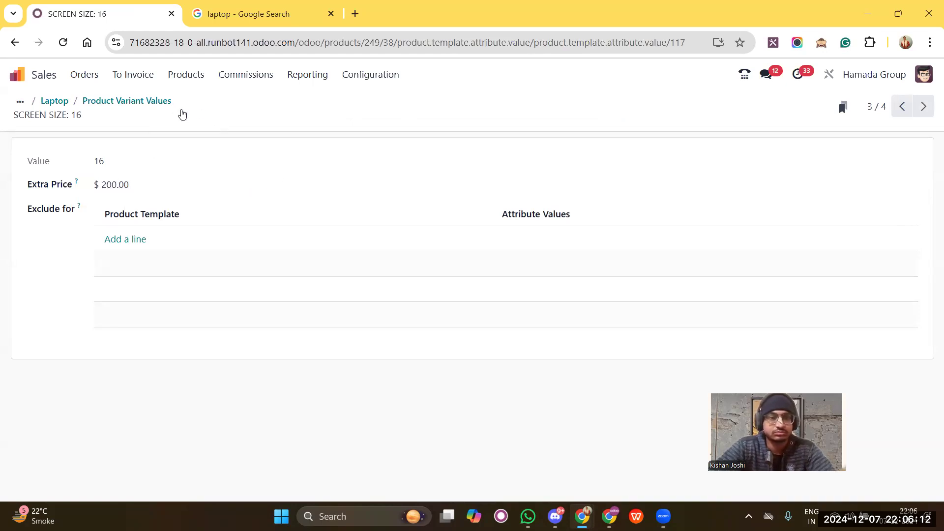
# Step: Set the extra price of the 17 screen size value to $500 and save it
pyautogui.hscroll(-5, 412, 198)
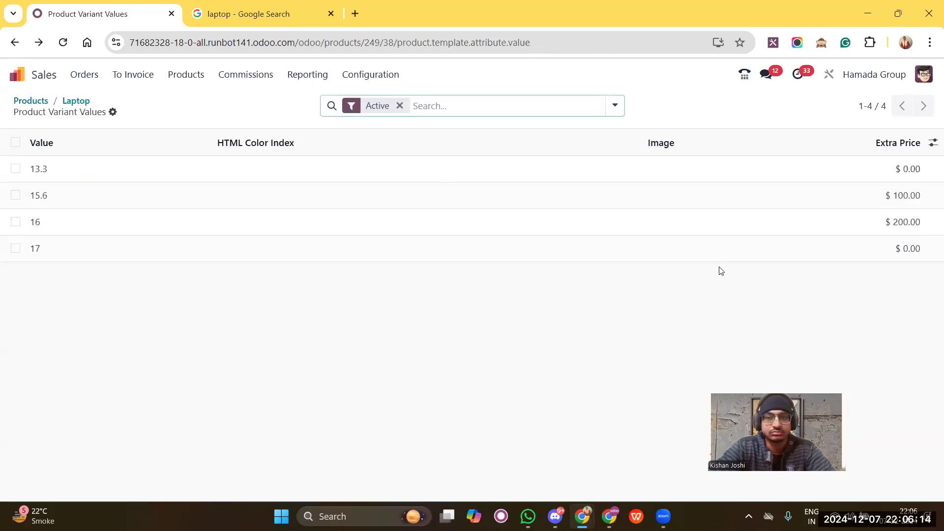
pyautogui.click(917, 247)
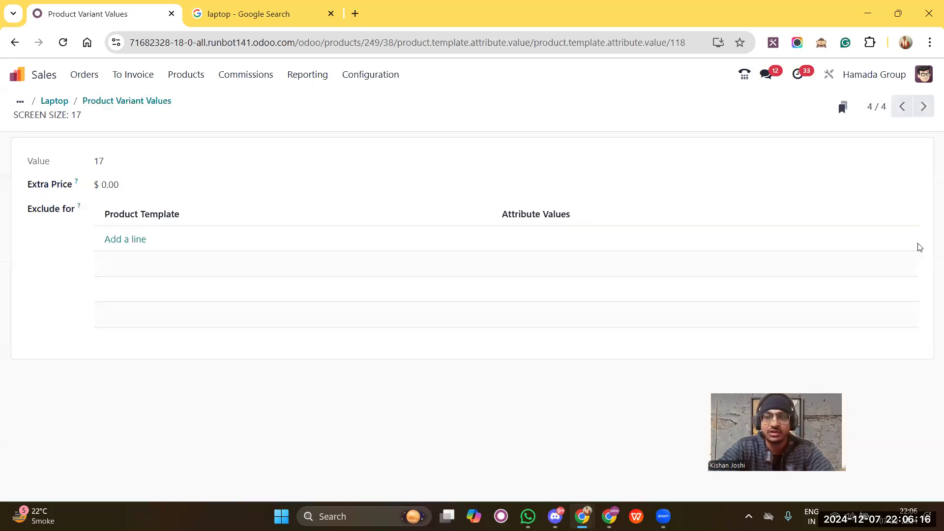
pyautogui.click(141, 182)
pyautogui.press('BackSpace')
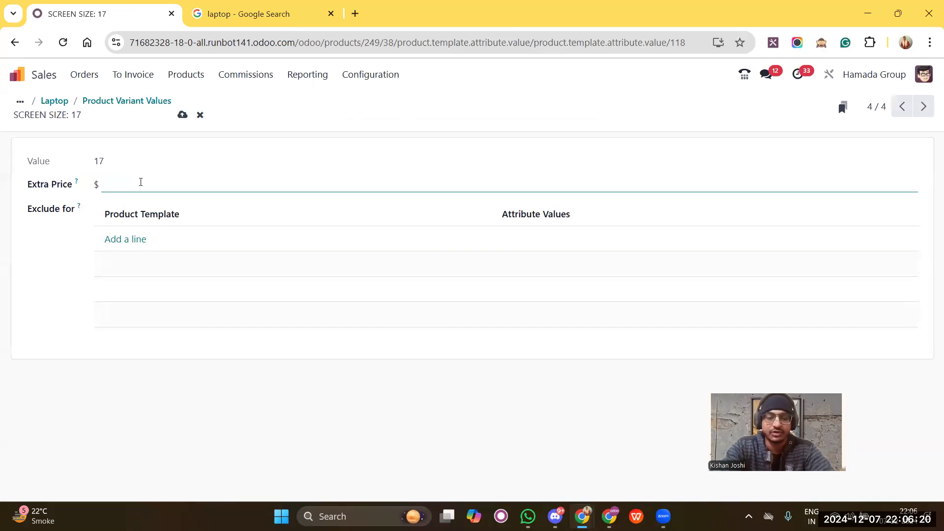
pyautogui.write('500')
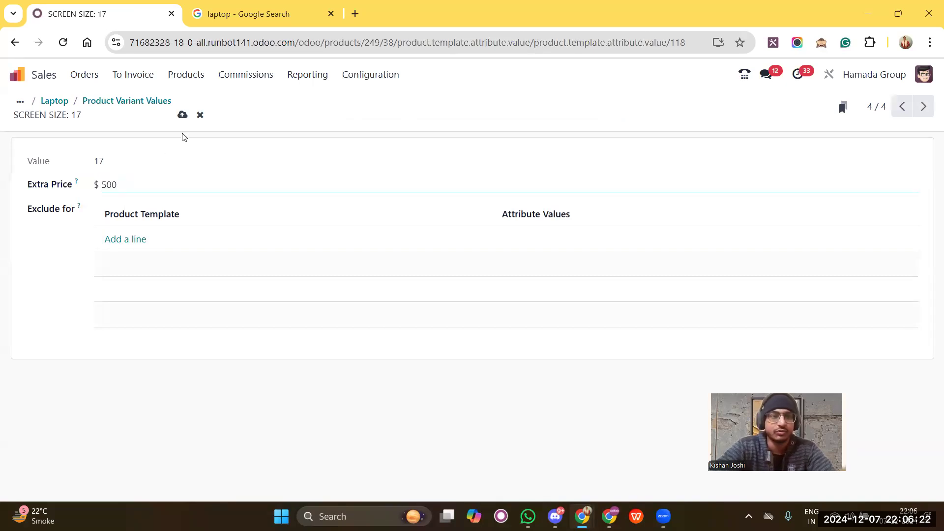
pyautogui.click(181, 115)
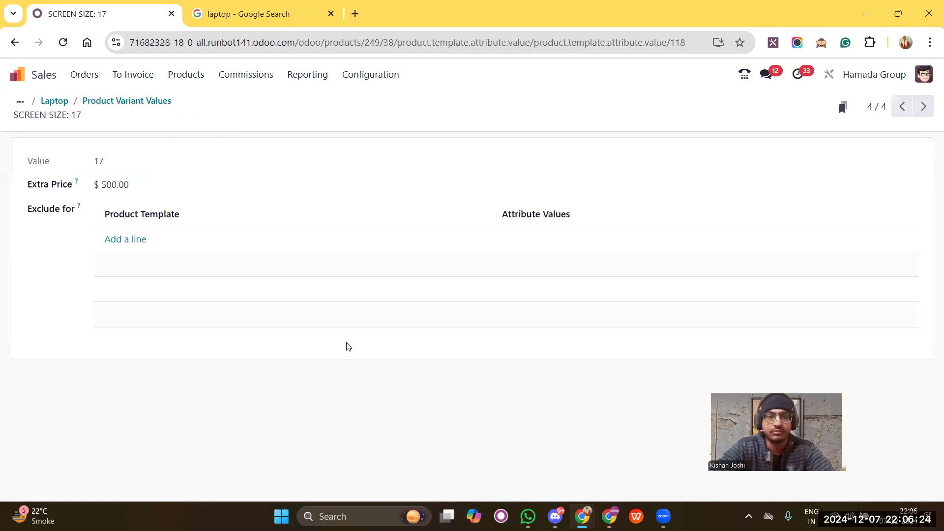
# Step: Return to the Laptop's attributes, review the extra prices of the SCREEN SIZE values, and go back to the product
pyautogui.hscroll(-5, 349, 347)
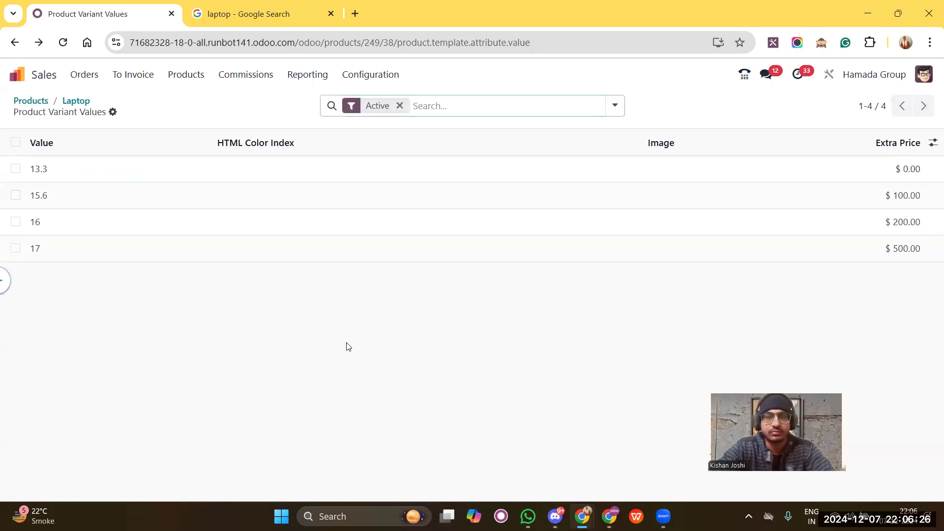
pyautogui.hscroll(-5, 349, 347)
pyautogui.hscroll(-5, 348, 347)
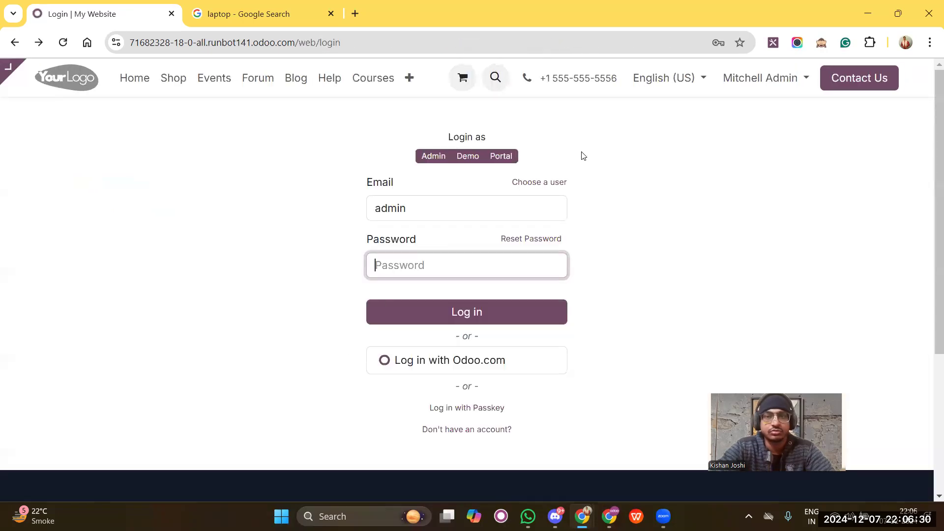
pyautogui.hscroll(5, 689, 136)
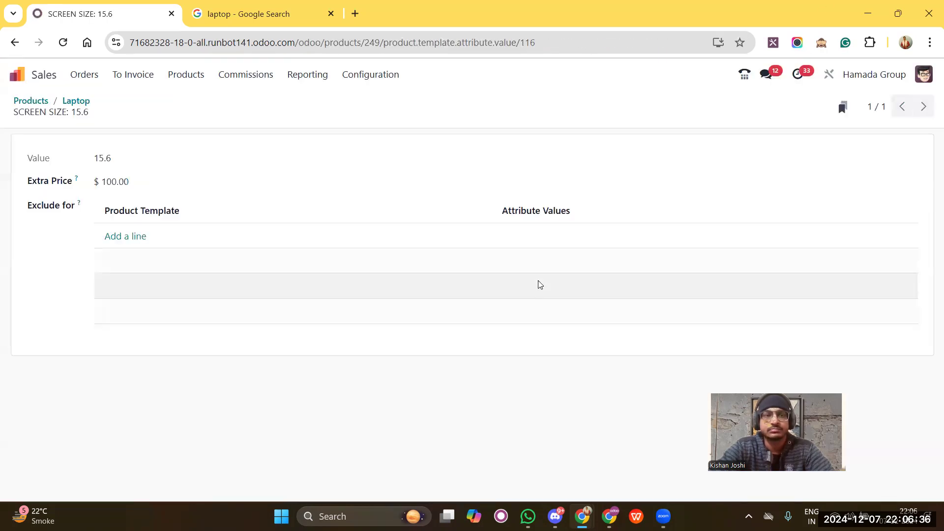
pyautogui.click(77, 99)
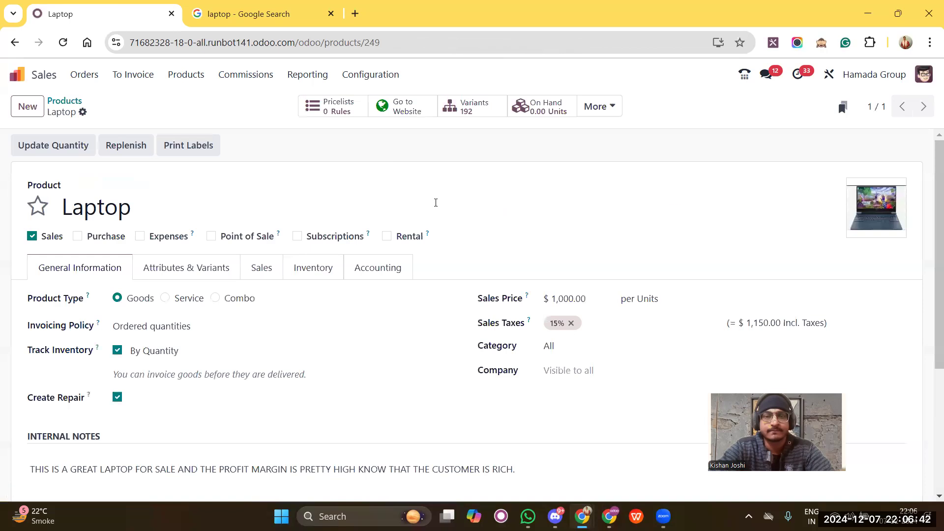
pyautogui.scroll(-2, 519, 232)
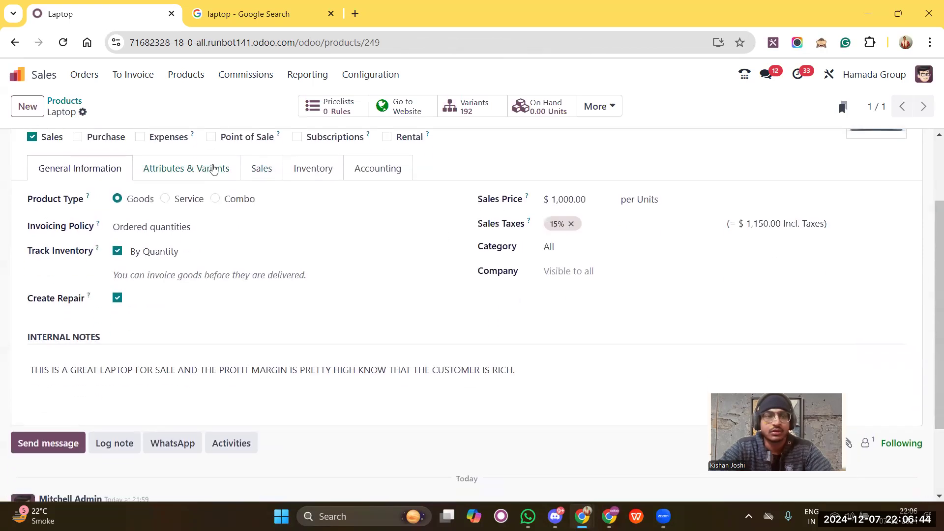
pyautogui.click(213, 169)
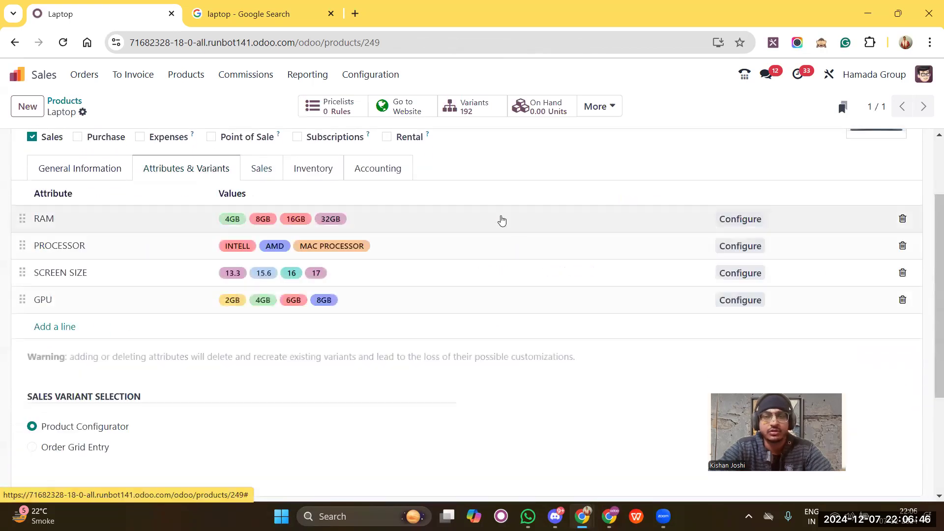
pyautogui.click(744, 280)
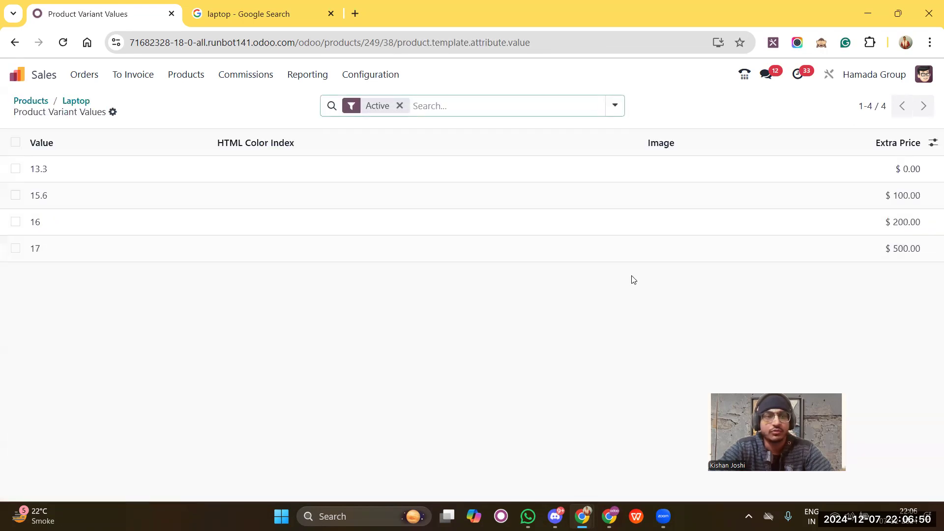
pyautogui.click(67, 100)
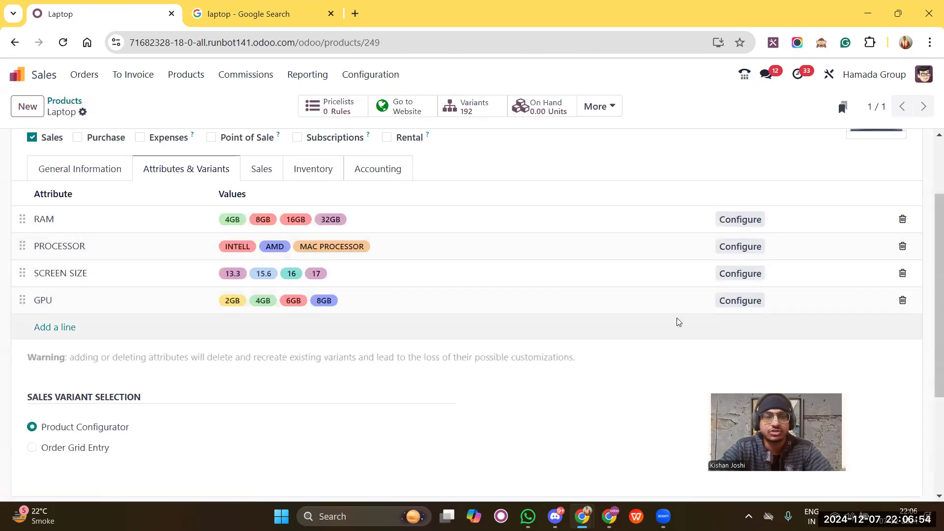
# Step: Configure the Laptop's GPU attribute, giving the 4GB value an extra price of $100, and save it
pyautogui.click(735, 301)
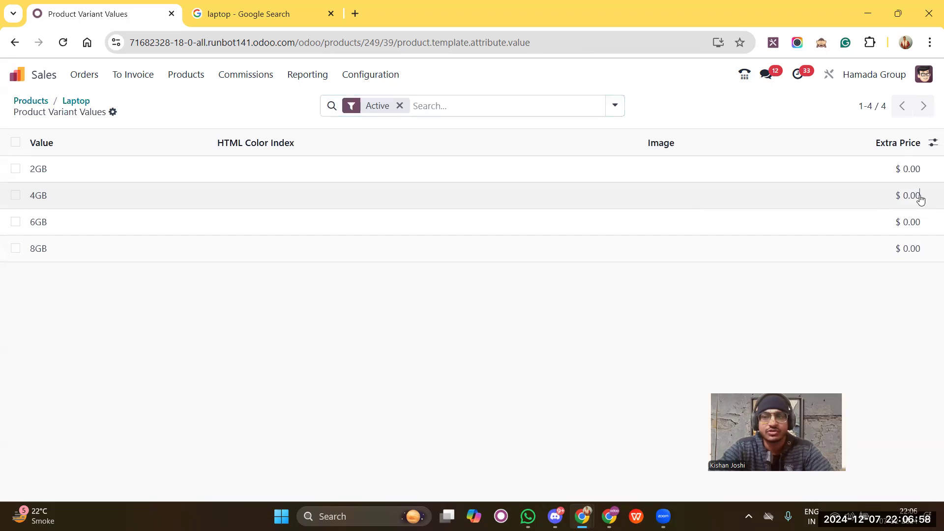
pyautogui.click(921, 199)
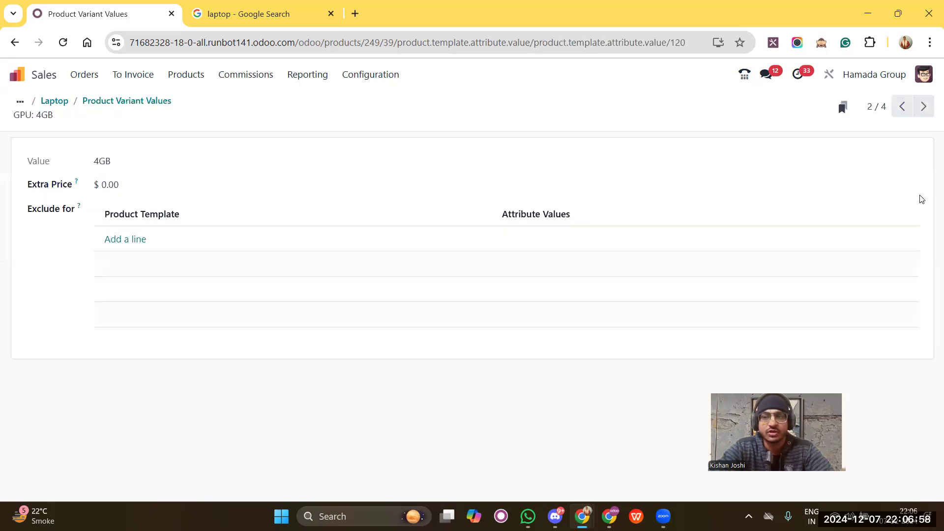
pyautogui.click(156, 186)
pyautogui.press('BackSpace')
pyautogui.write('100')
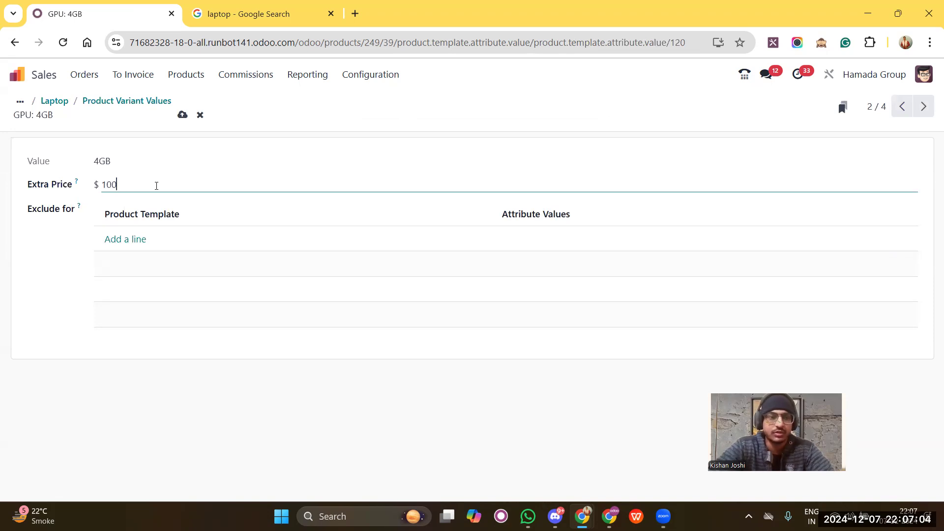
pyautogui.click(182, 115)
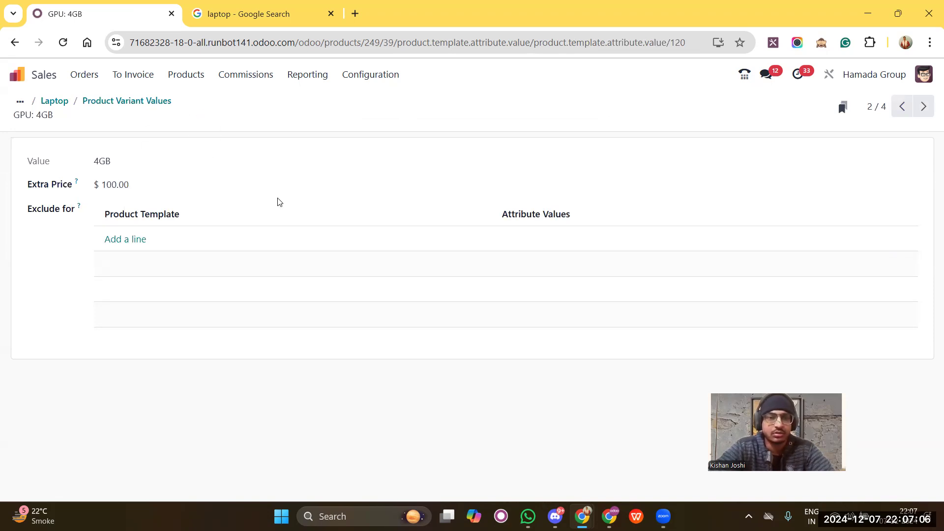
# Step: Set the extra price of the 6GB GPU value to $200 and save it
pyautogui.click(129, 101)
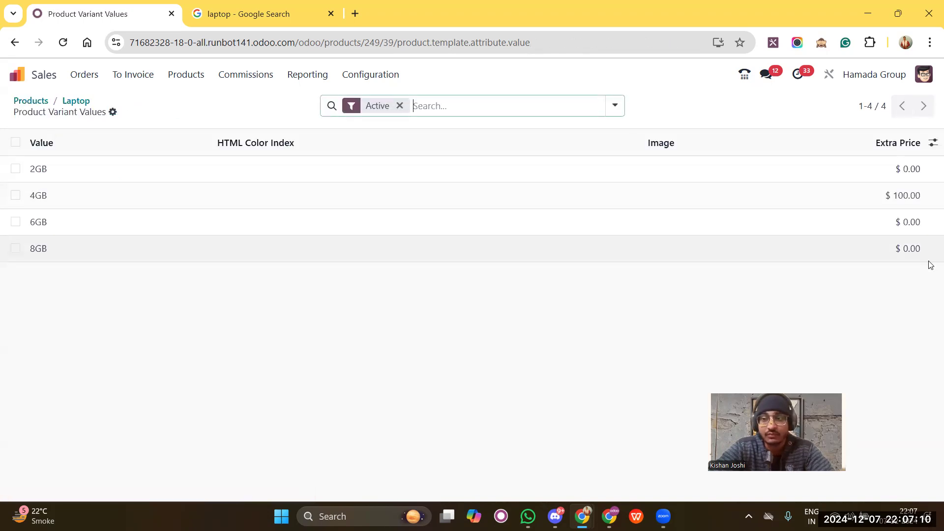
pyautogui.click(896, 222)
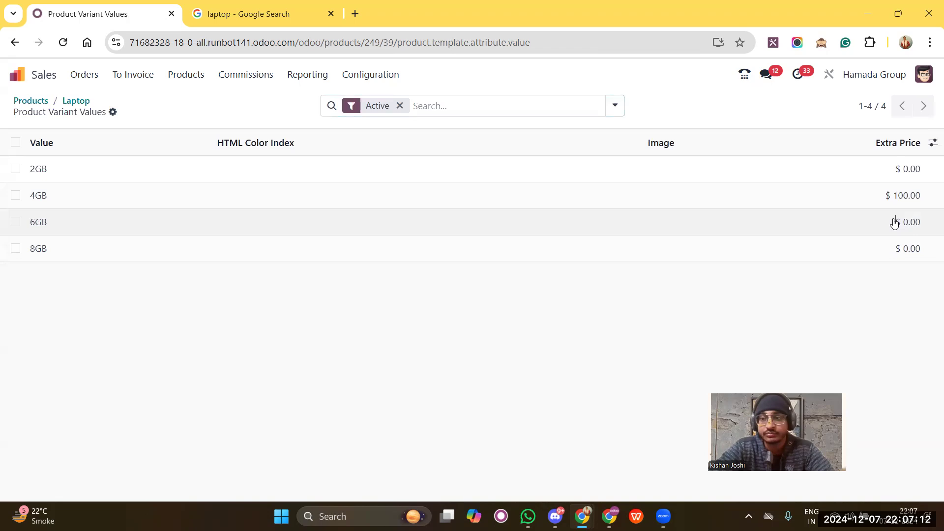
pyautogui.click(148, 180)
pyautogui.press('BackSpace')
pyautogui.write('200')
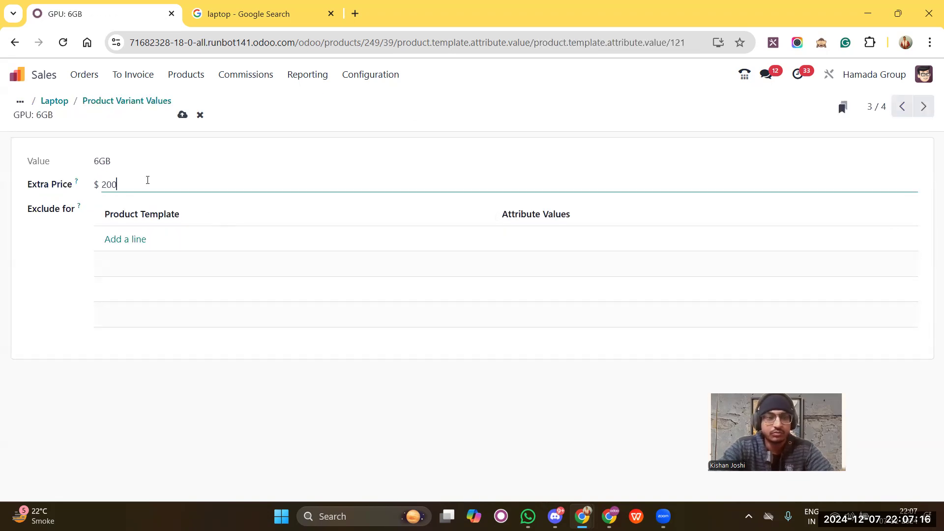
pyautogui.click(180, 116)
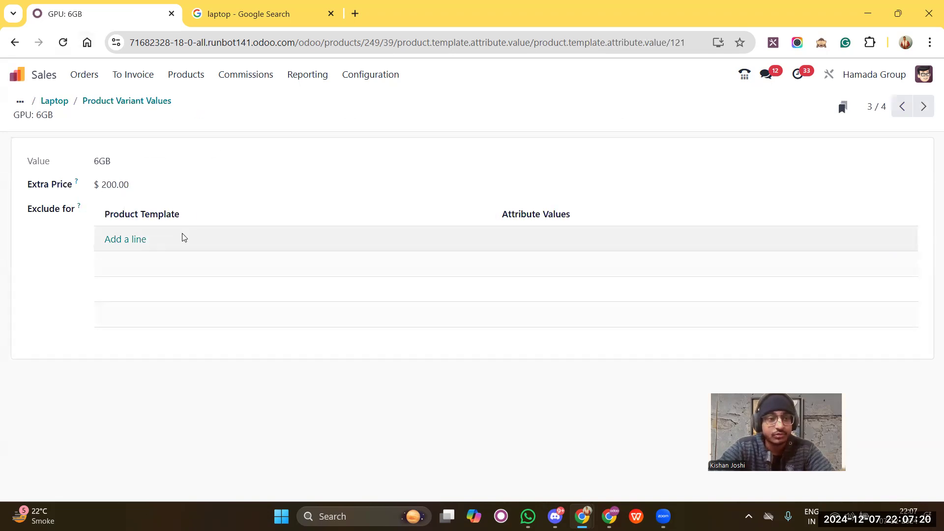
# Step: Set the extra price of the 8GB GPU value to $400 and save it
pyautogui.click(123, 101)
pyautogui.click(918, 248)
pyautogui.click(154, 182)
pyautogui.press('BackSpace')
pyautogui.write('400')
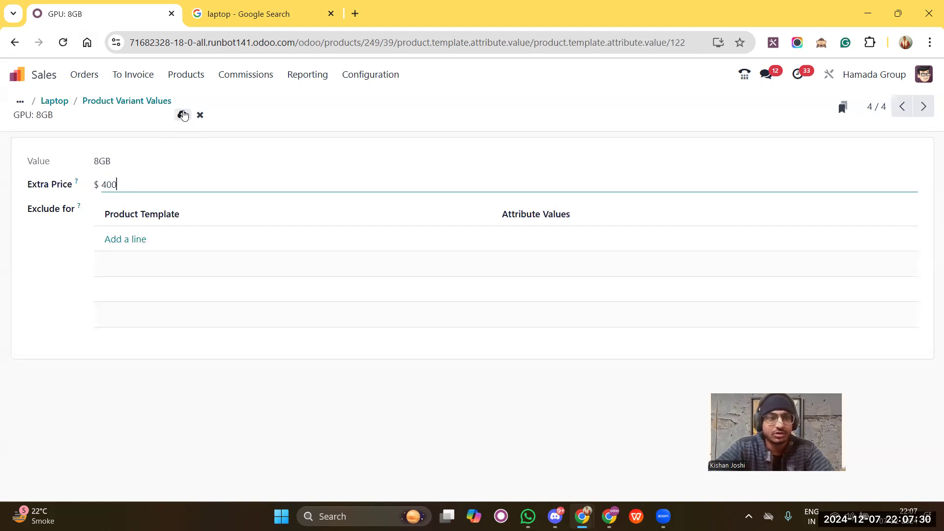
pyautogui.click(182, 115)
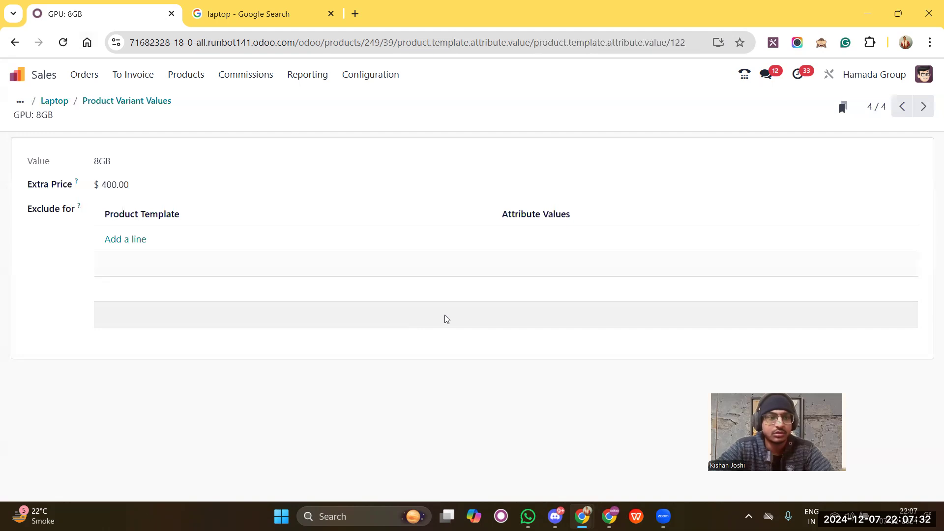
# Step: Return to the Laptop's attributes and add a new attribute line below GPU
pyautogui.click(110, 108)
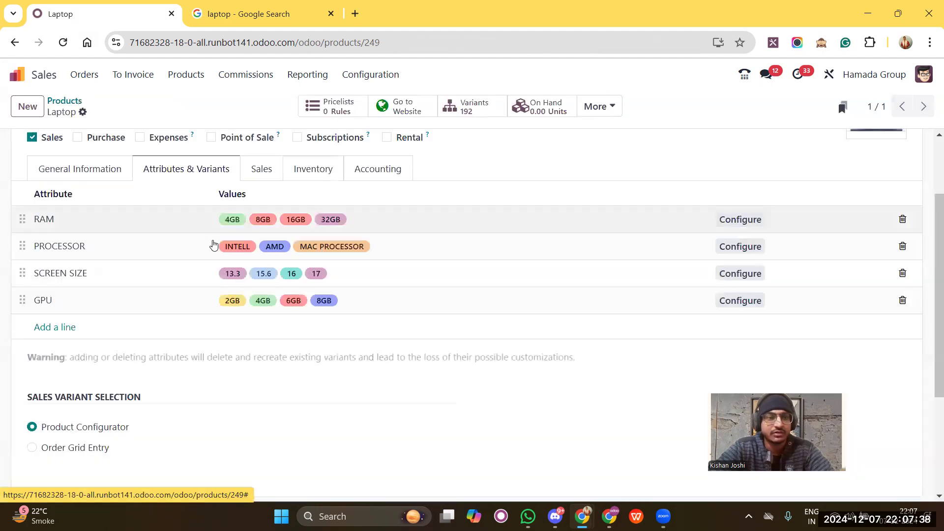
pyautogui.click(59, 329)
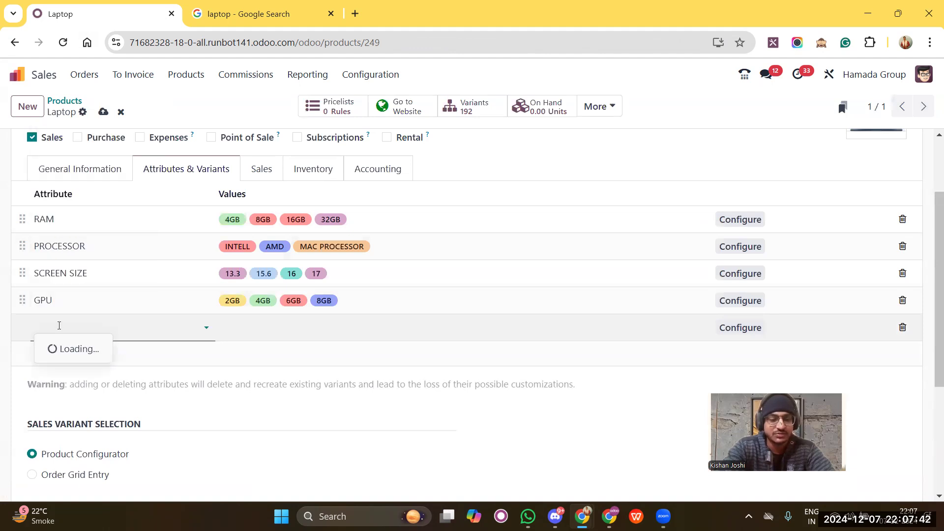
pyautogui.write('BRANDS')
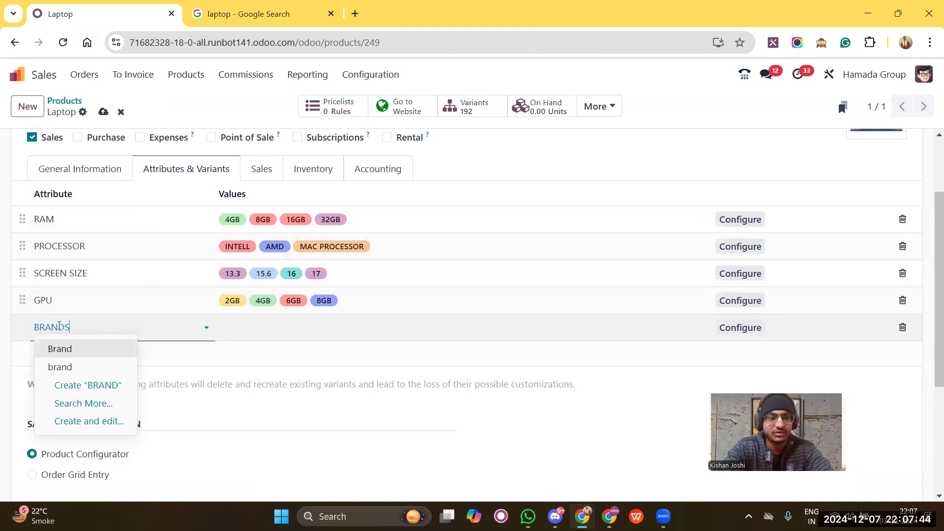
pyautogui.press('BackSpace')
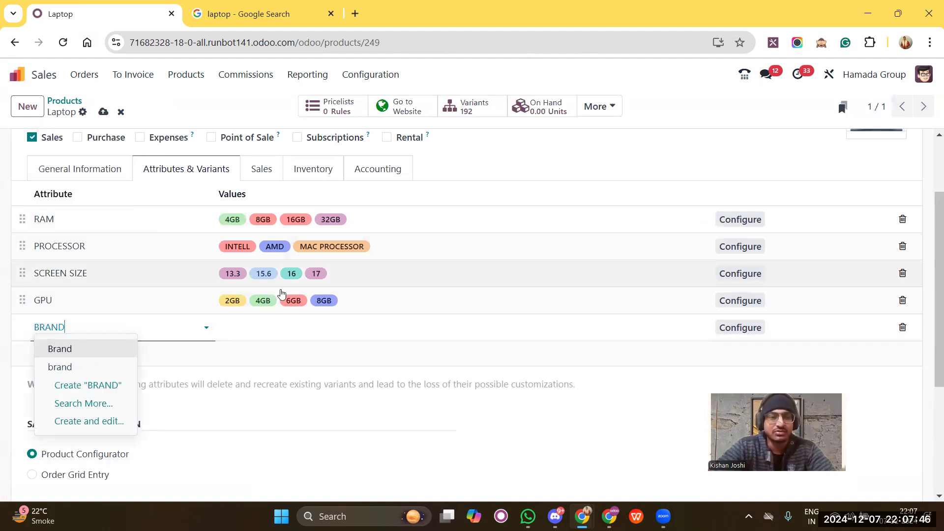
pyautogui.click(246, 327)
pyautogui.write('DELL')
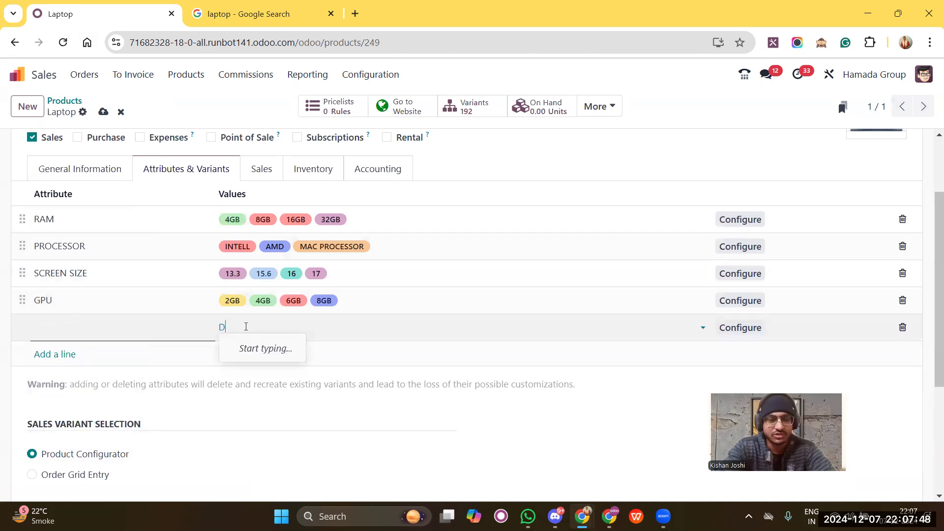
pyautogui.press('Return')
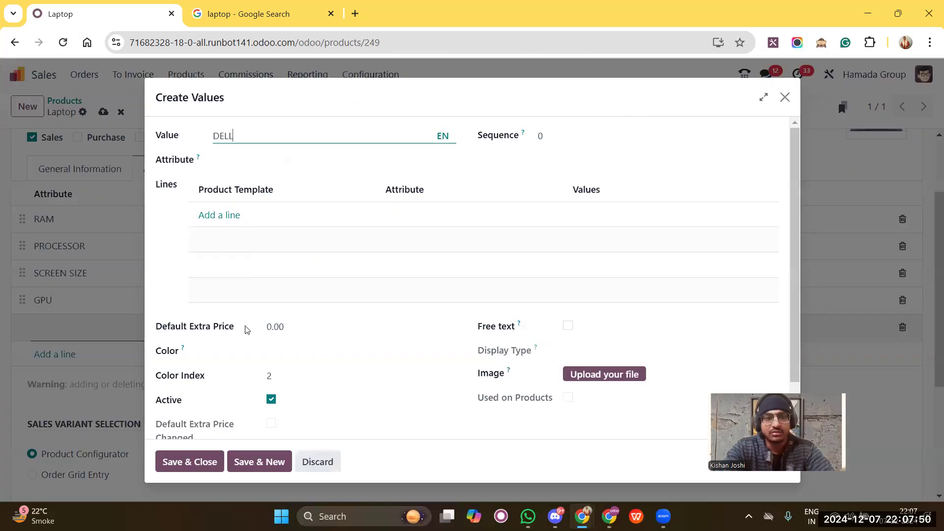
pyautogui.click(784, 97)
pyautogui.click(279, 332)
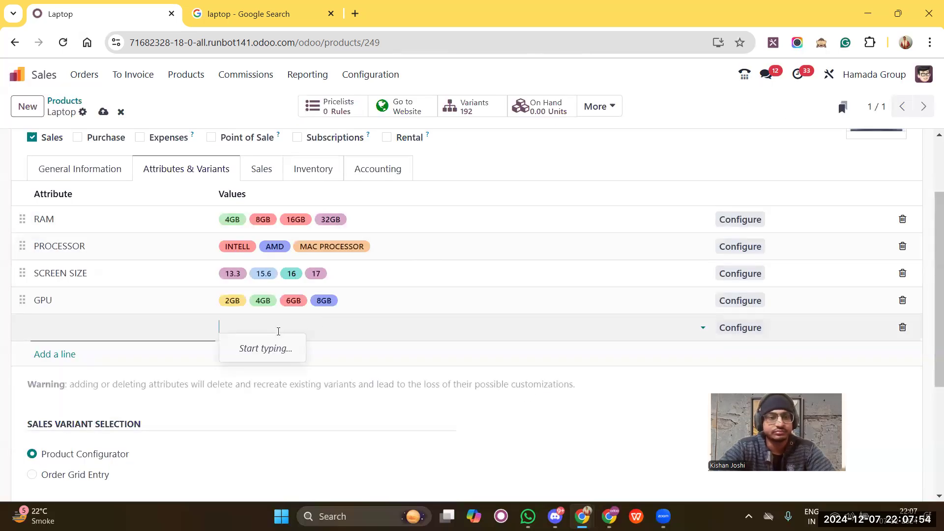
# Step: Choose the existing Brand attribute for the new attribute line below GPU
pyautogui.click(61, 342)
pyautogui.write('BRAND')
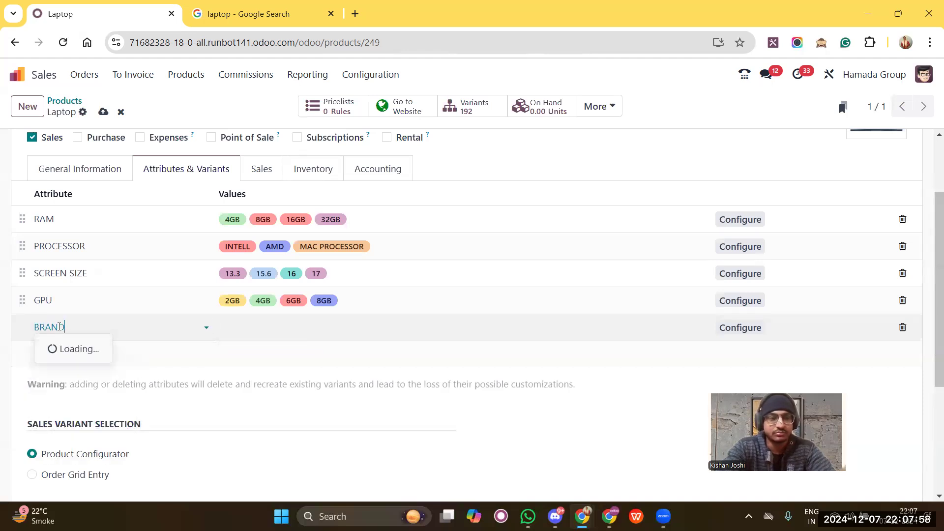
pyautogui.click(88, 352)
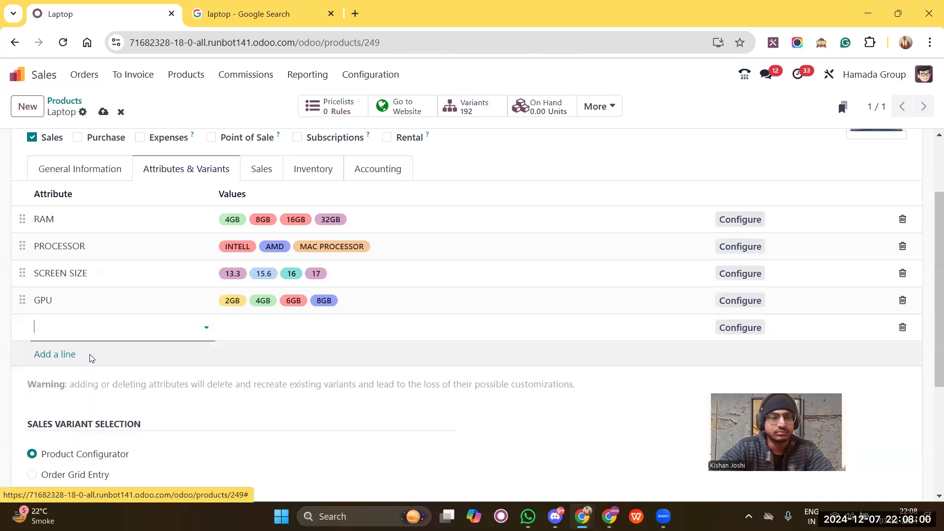
# Step: Add the values DELL, HP, Samsung, Apple and a newly created LENOVO to the Brand attribute, and save the product
pyautogui.click(238, 323)
pyautogui.write('DELL')
pyautogui.press('Return')
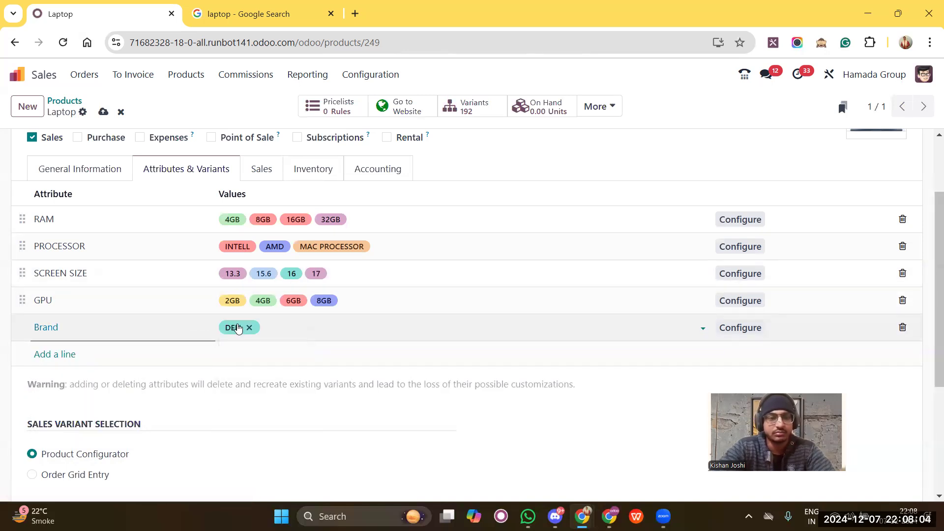
pyautogui.write('HP')
pyautogui.press('Return')
pyautogui.write('SAM')
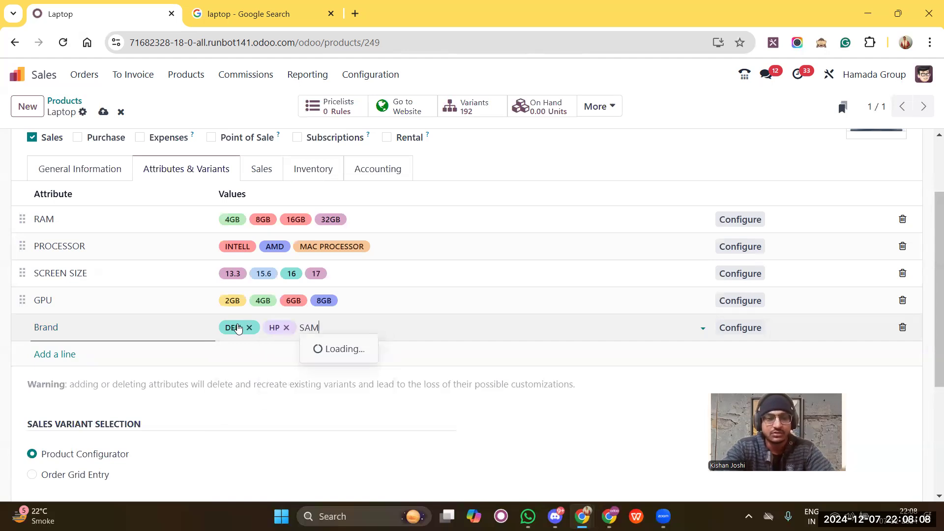
pyautogui.write('SUNG')
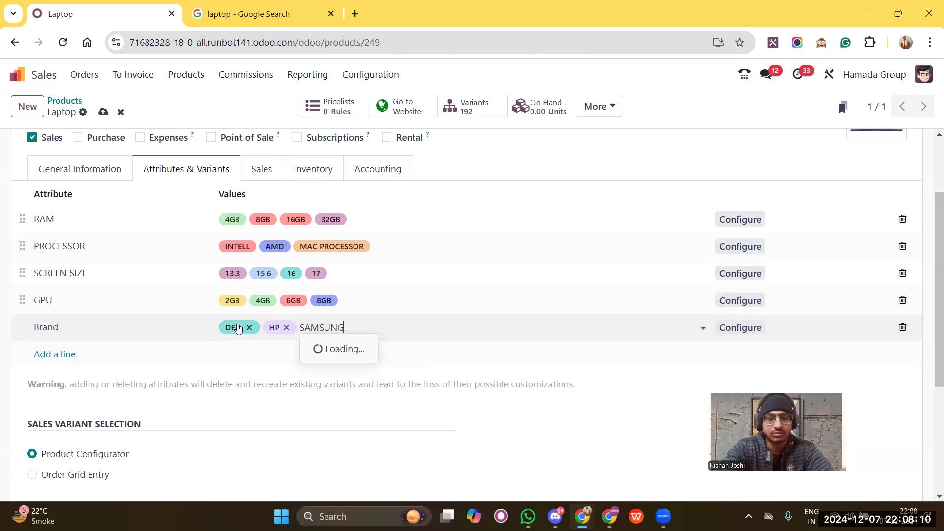
pyautogui.press('Return')
pyautogui.write('APPLE')
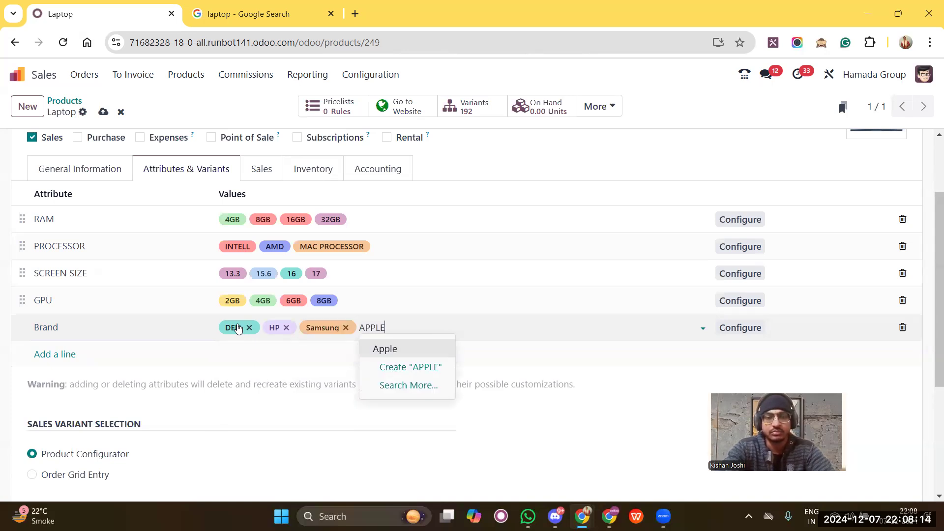
pyautogui.press('Return')
pyautogui.write('LENOVO')
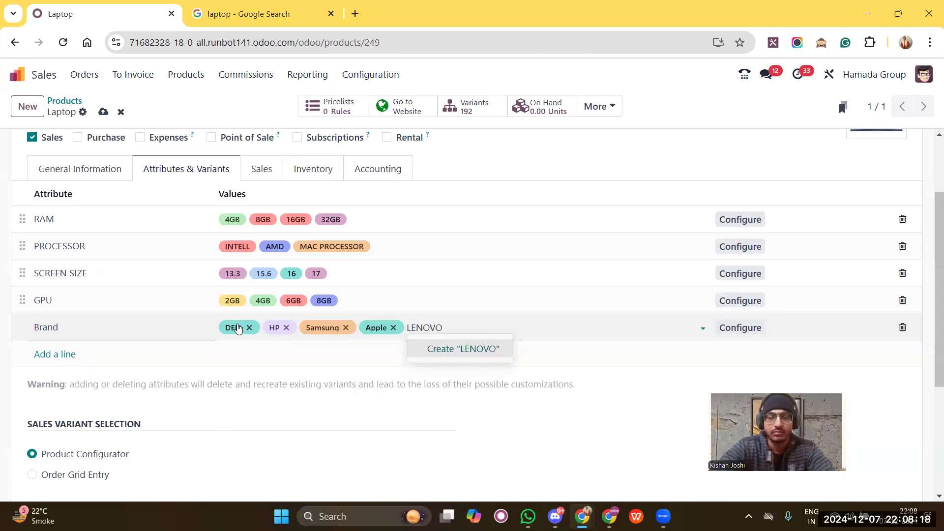
pyautogui.press('Return')
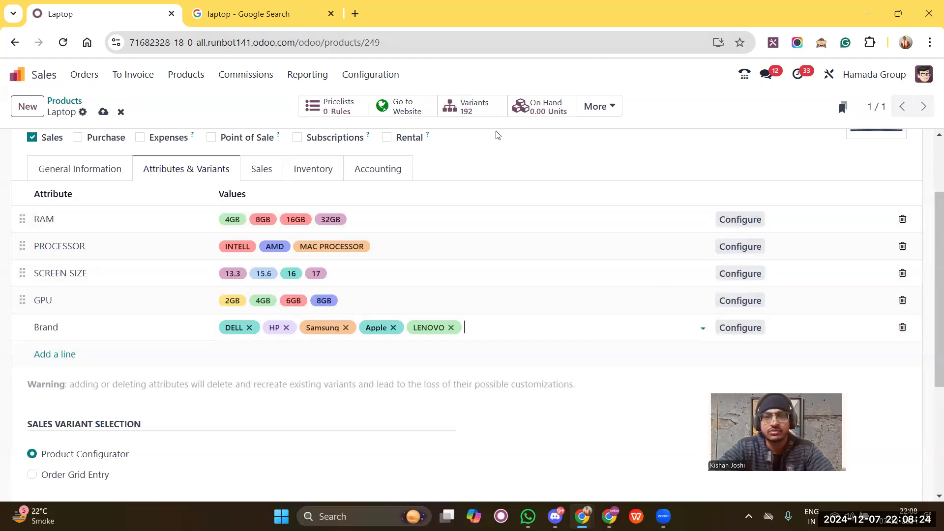
pyautogui.click(104, 113)
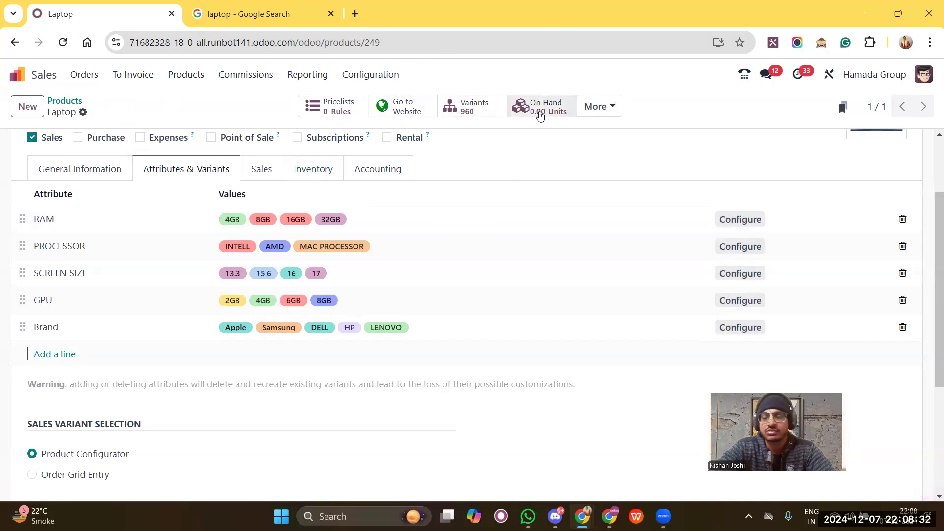
# Step: Configure the Laptop's Brand attribute, giving the Apple value an extra price of $1,000, and save it
pyautogui.click(744, 330)
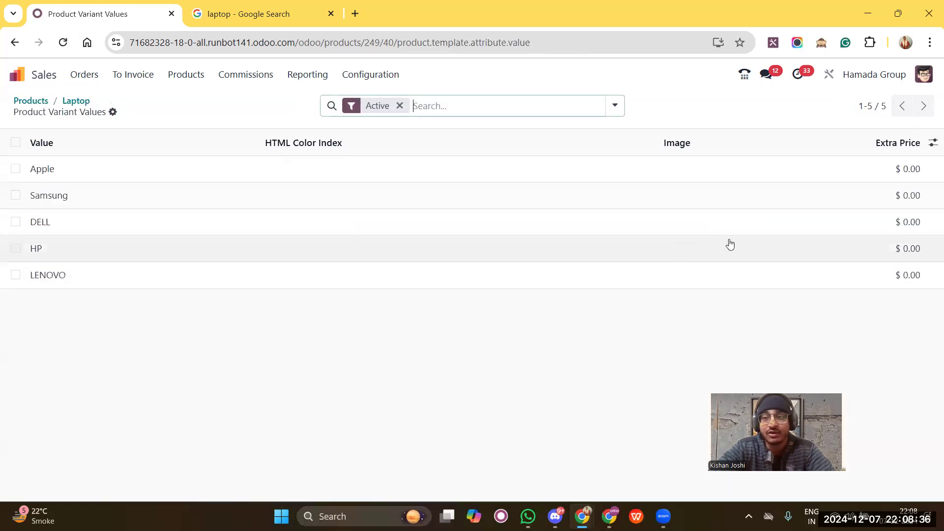
pyautogui.click(914, 172)
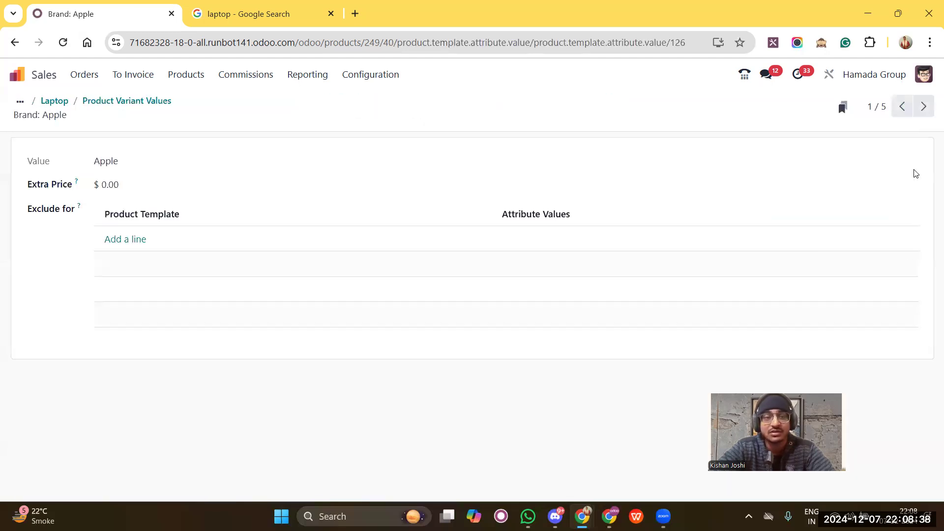
pyautogui.click(157, 179)
pyautogui.press('BackSpace')
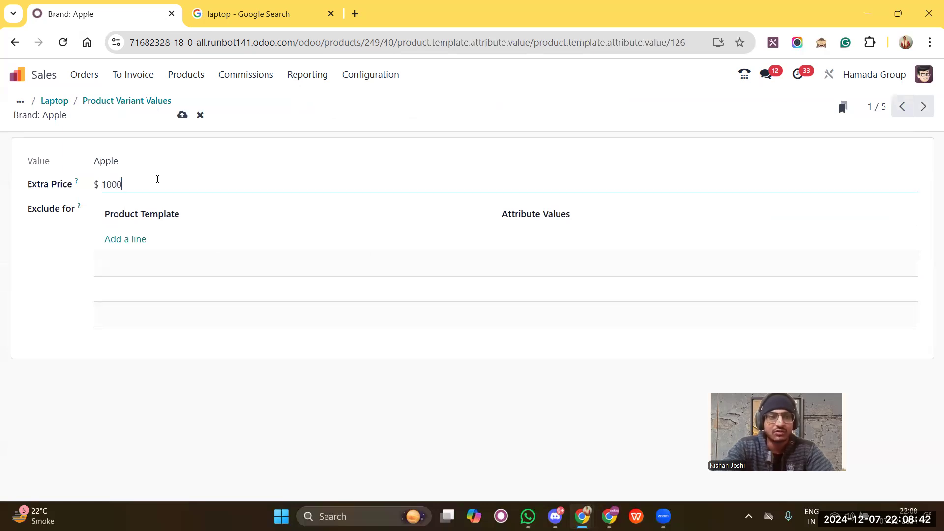
pyautogui.click(178, 113)
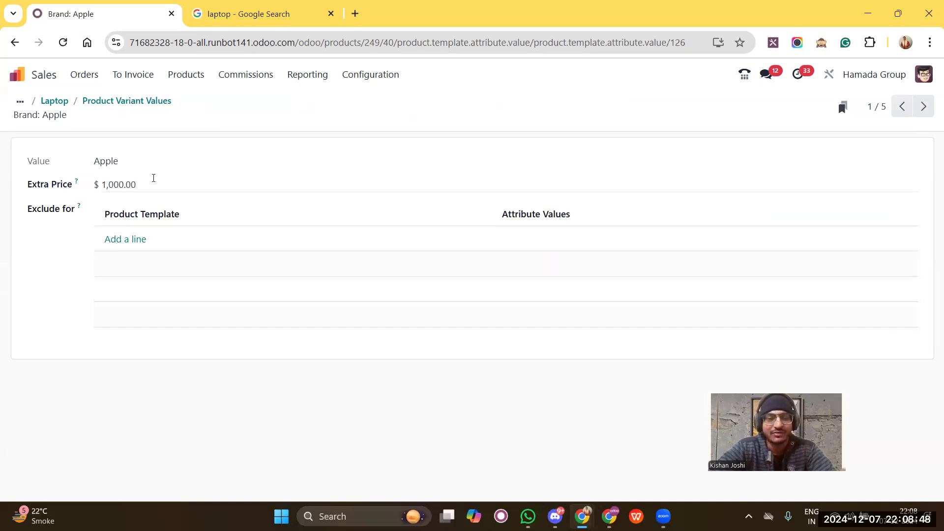
# Step: Set the extra price of the Samsung brand value to $200 and save it
pyautogui.click(116, 102)
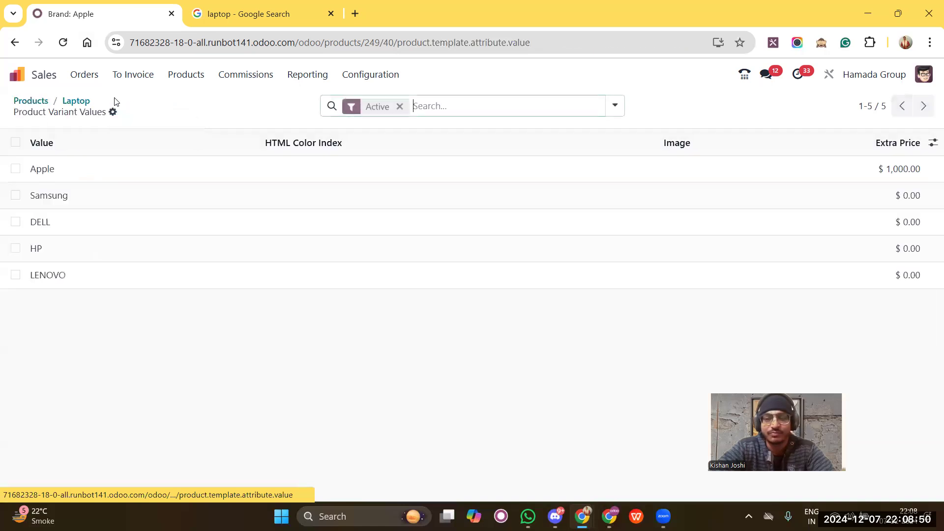
pyautogui.click(900, 195)
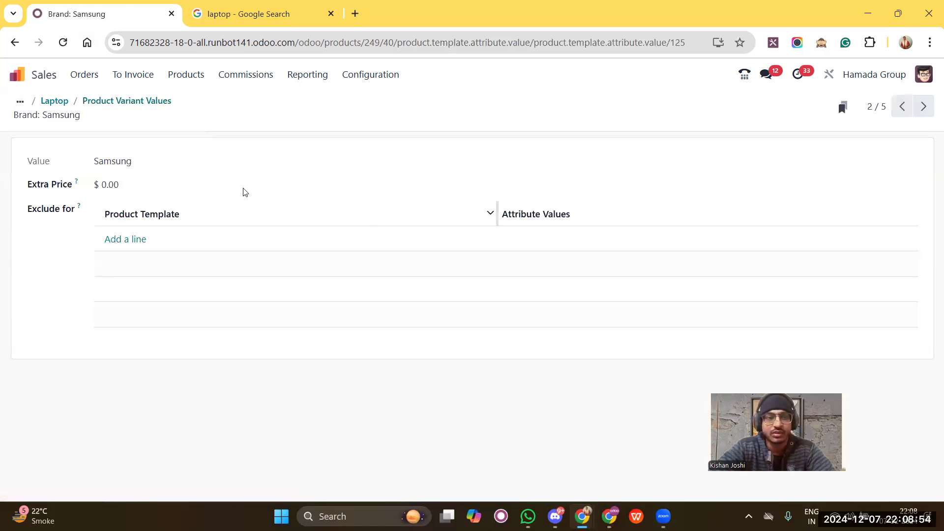
pyautogui.click(147, 187)
pyautogui.press('BackSpace')
pyautogui.write('5')
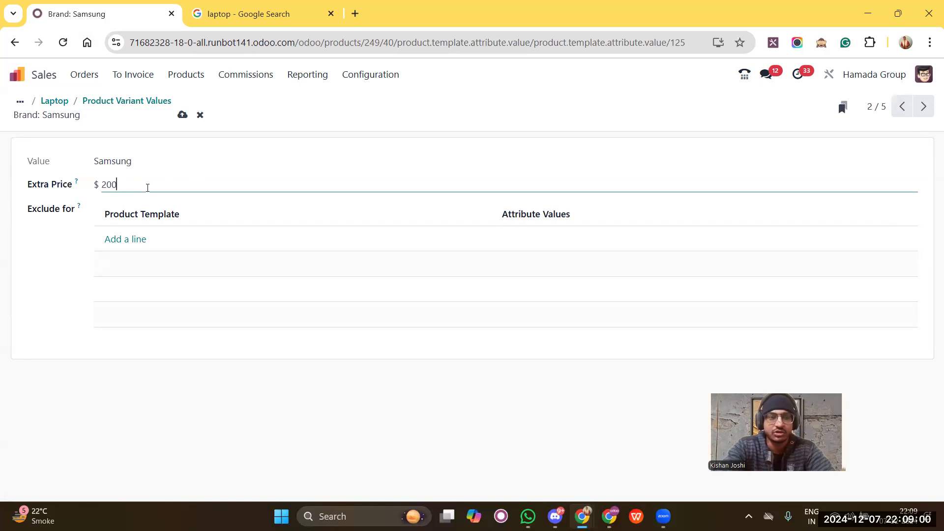
pyautogui.click(183, 115)
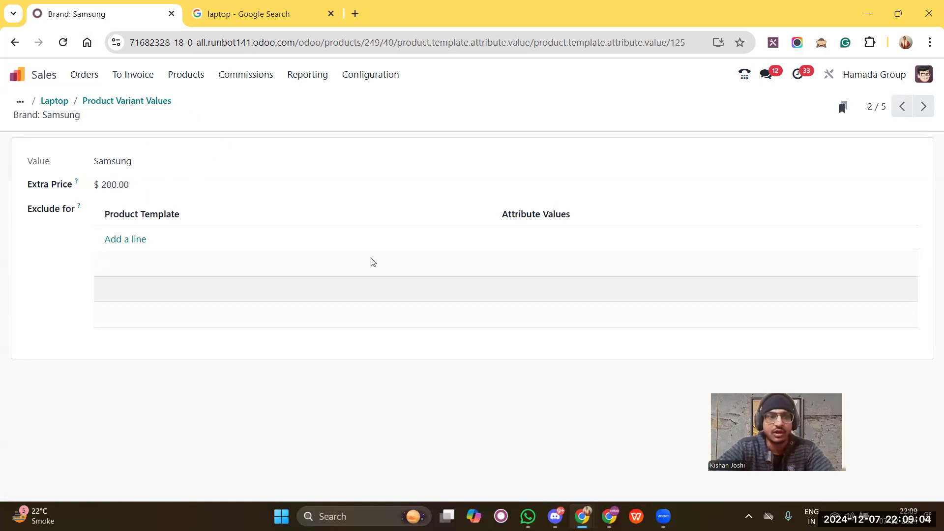
# Step: Set the extra price of the HP brand value to $50 and save it
pyautogui.click(110, 104)
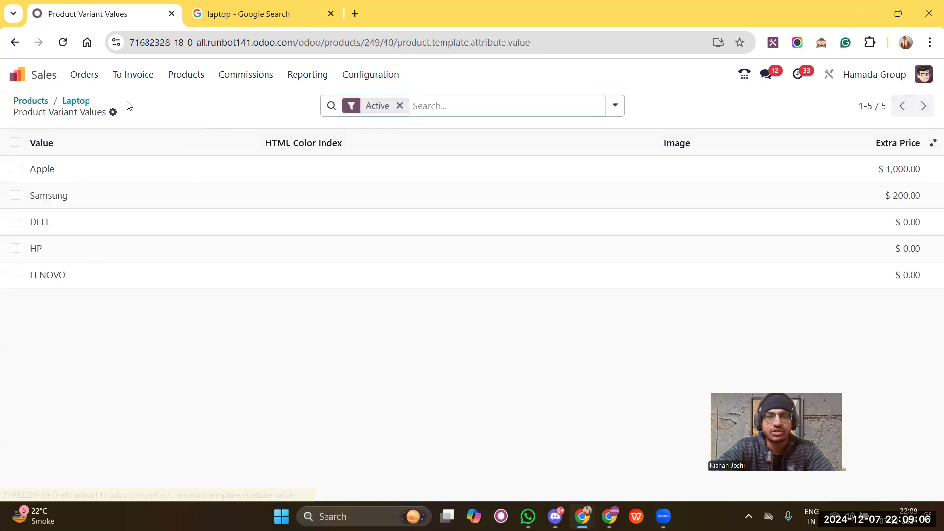
pyautogui.click(911, 249)
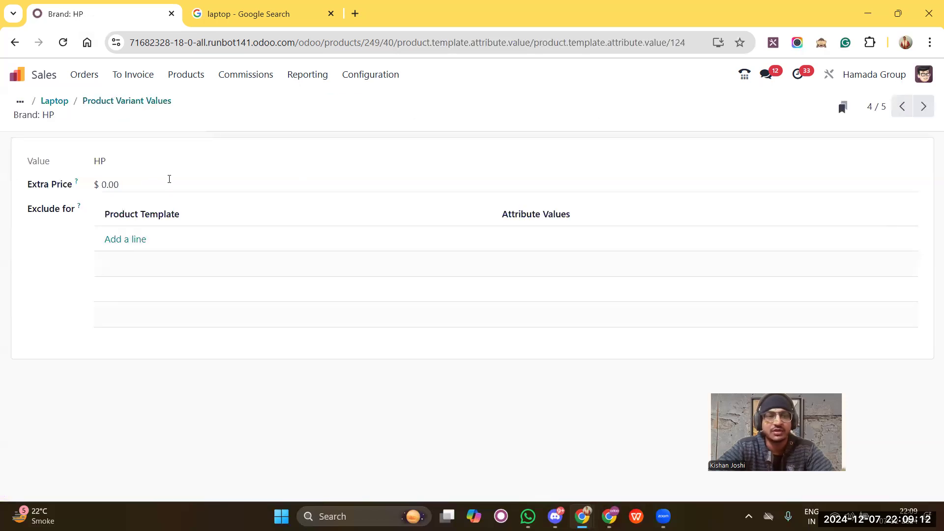
pyautogui.click(154, 178)
pyautogui.press('BackSpace')
pyautogui.write('50')
pyautogui.click(182, 115)
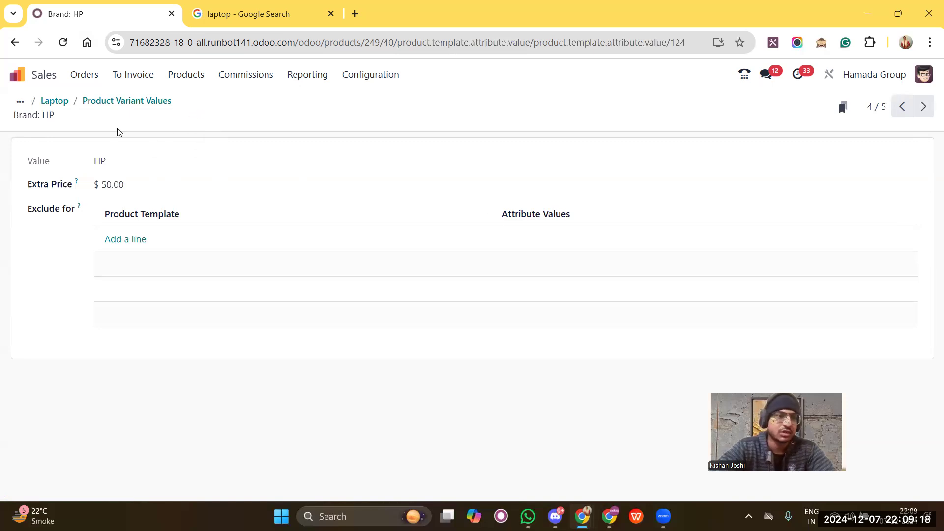
# Step: Return to the Laptop product and open its variants to review the attribute combinations and sales prices on the first page
pyautogui.click(103, 101)
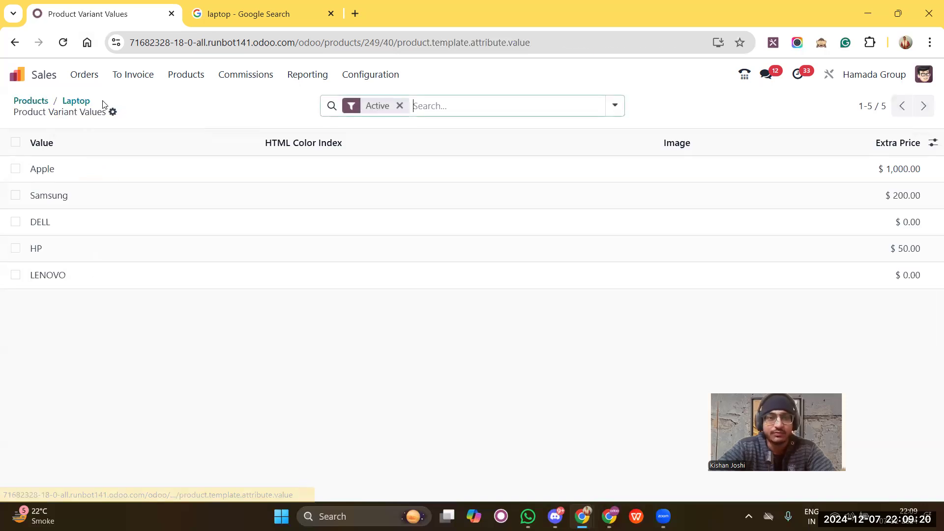
pyautogui.click(69, 103)
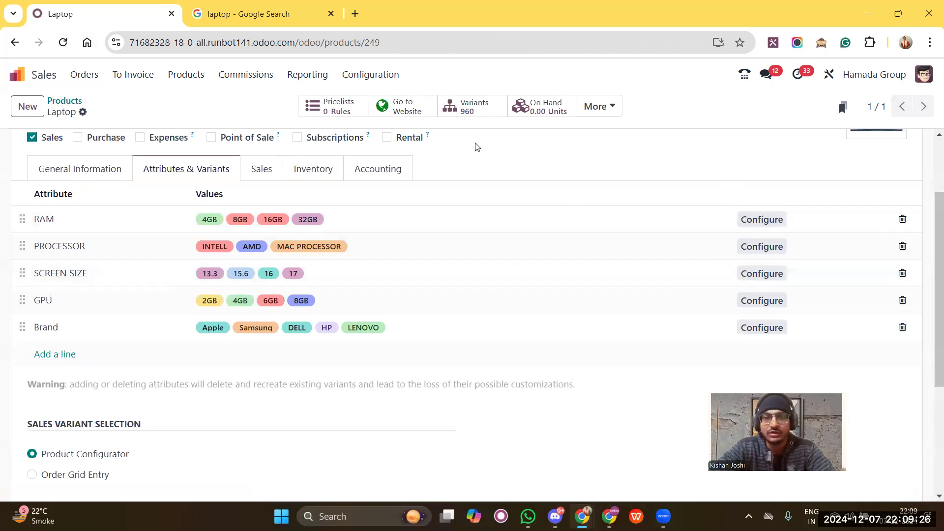
pyautogui.click(468, 109)
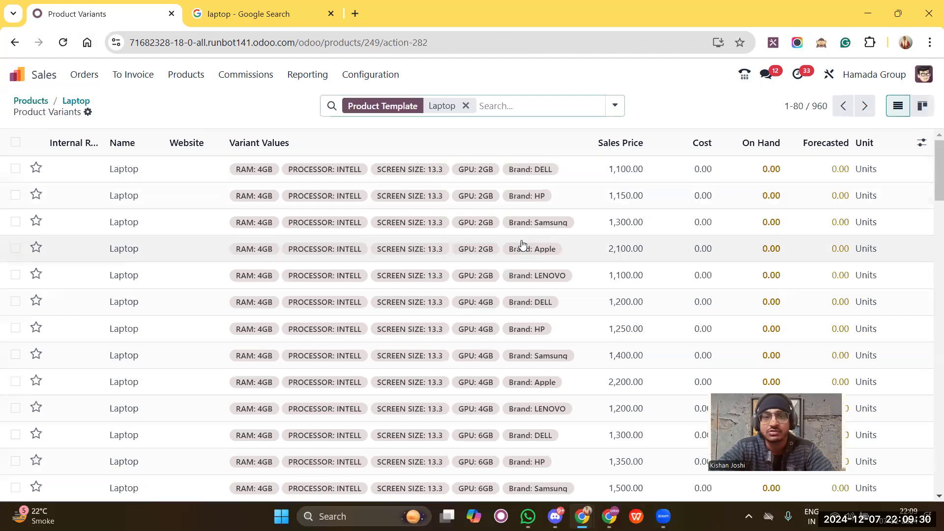
pyautogui.scroll(-15, 520, 241)
pyautogui.scroll(-9, 523, 245)
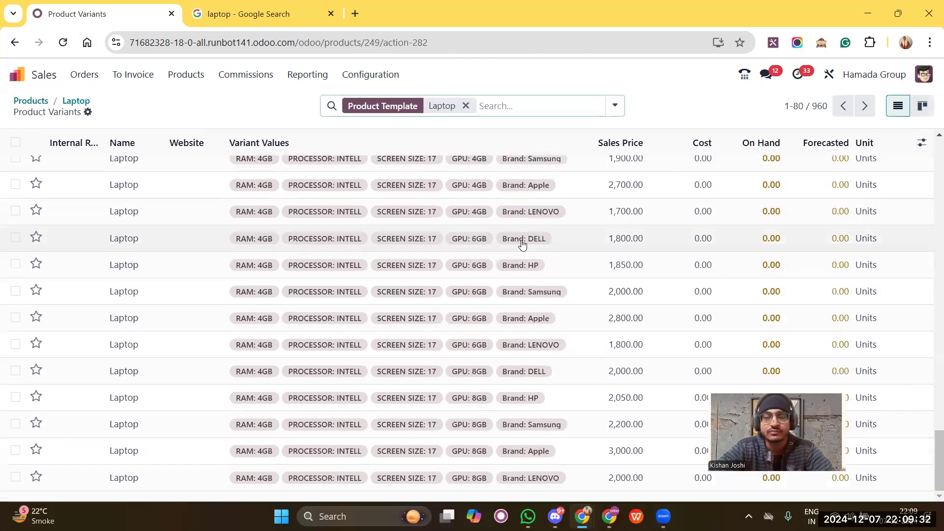
pyautogui.scroll(-3, 523, 244)
pyautogui.scroll(-4, 523, 244)
pyautogui.scroll(10, 522, 245)
pyautogui.scroll(-13, 523, 245)
pyautogui.scroll(20, 522, 245)
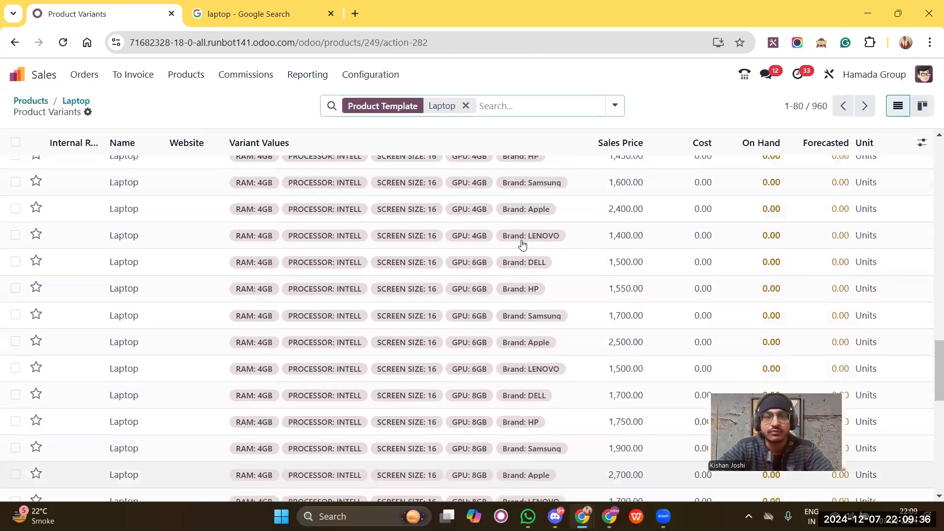
pyautogui.scroll(6, 522, 244)
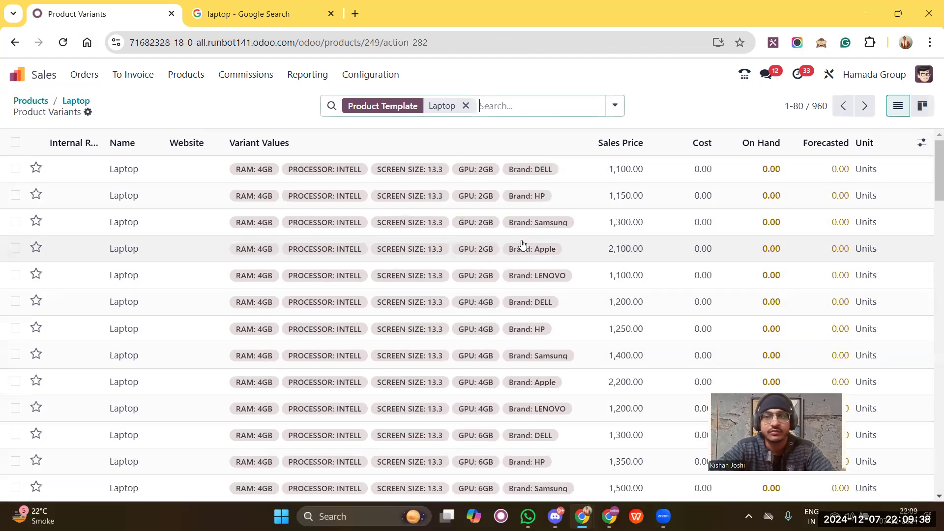
pyautogui.scroll(-5, 522, 245)
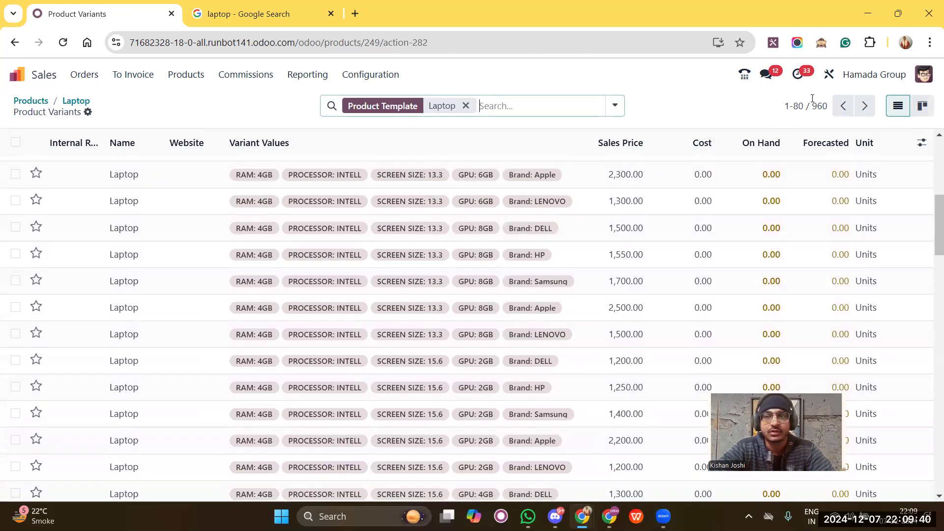
# Step: Page through the Laptop's variant list up to the last page to examine the remaining combinations and prices
pyautogui.click(865, 106)
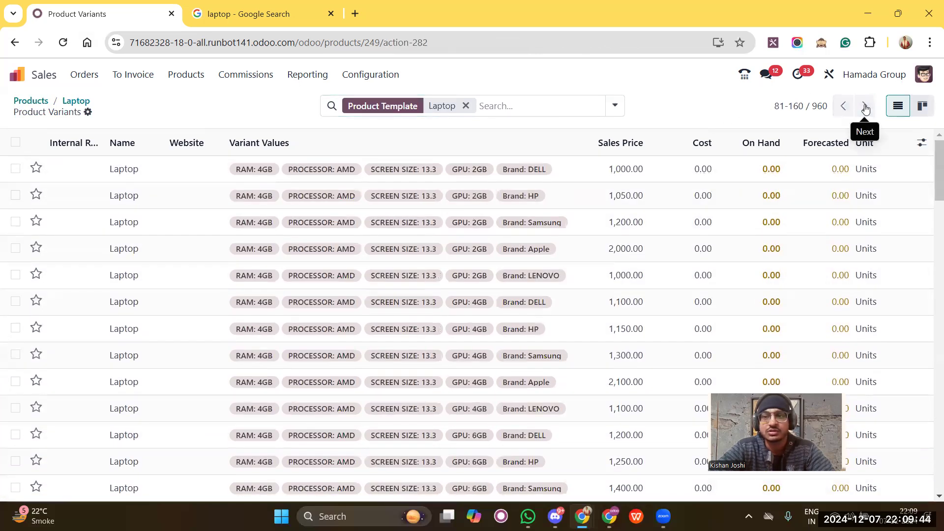
pyautogui.click(865, 106)
pyautogui.click(865, 106)
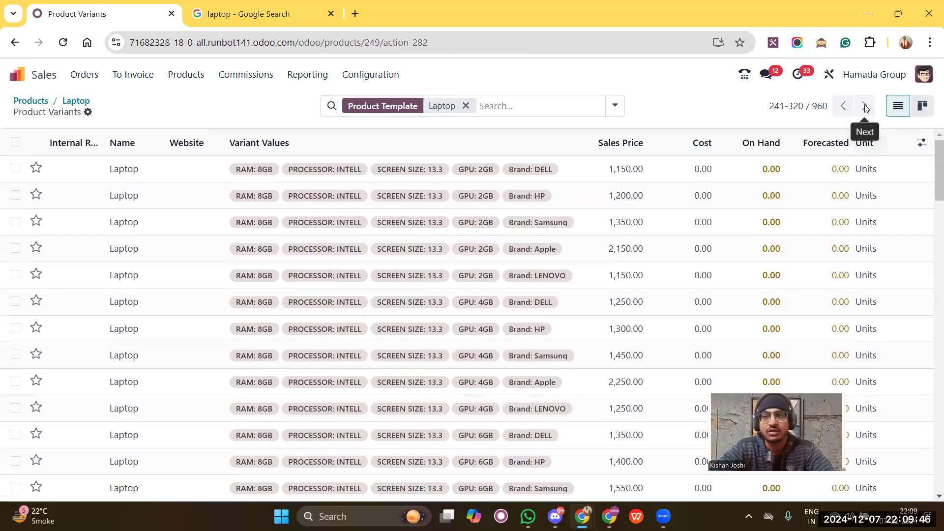
pyautogui.click(864, 106)
pyautogui.click(865, 106)
pyautogui.click(865, 106)
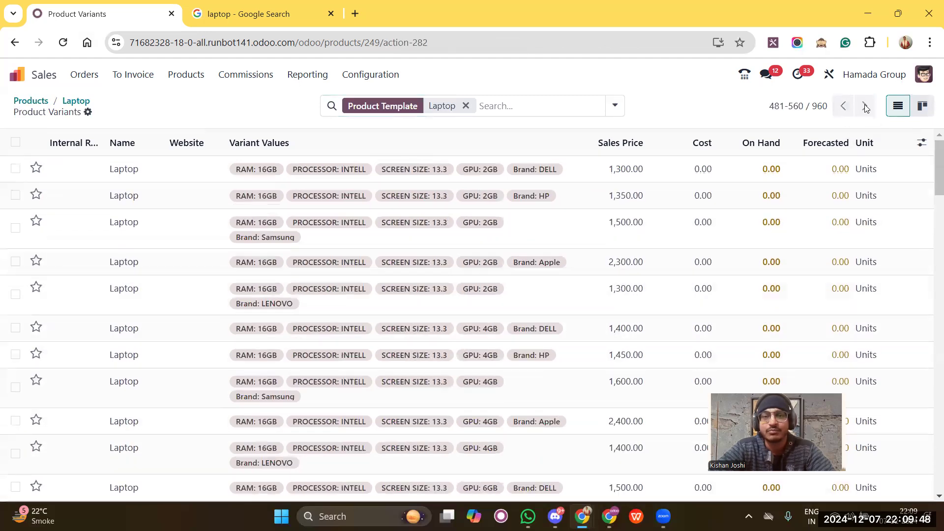
pyautogui.click(865, 106)
pyautogui.click(865, 105)
pyautogui.click(865, 106)
pyautogui.click(865, 106)
pyautogui.click(864, 106)
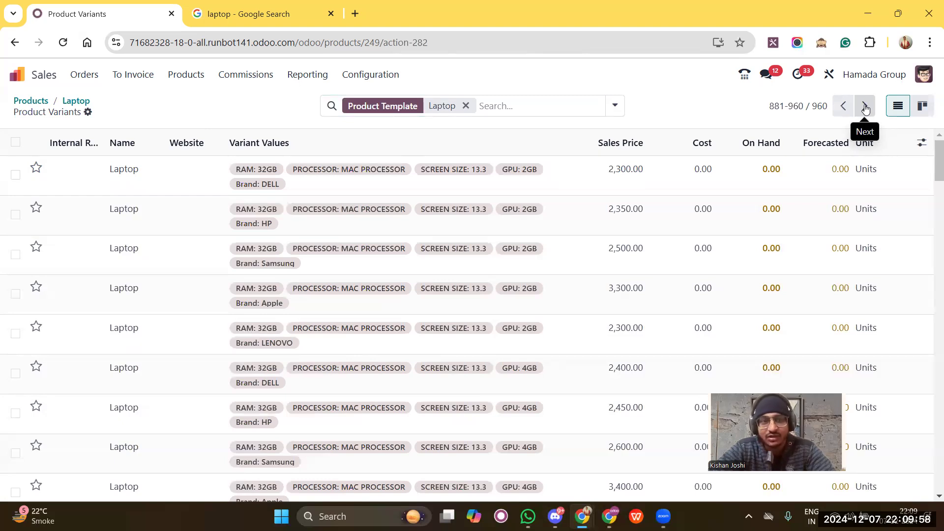
# Step: Return to the Laptop product and open its website page to examine the variant options and extra prices
pyautogui.click(76, 101)
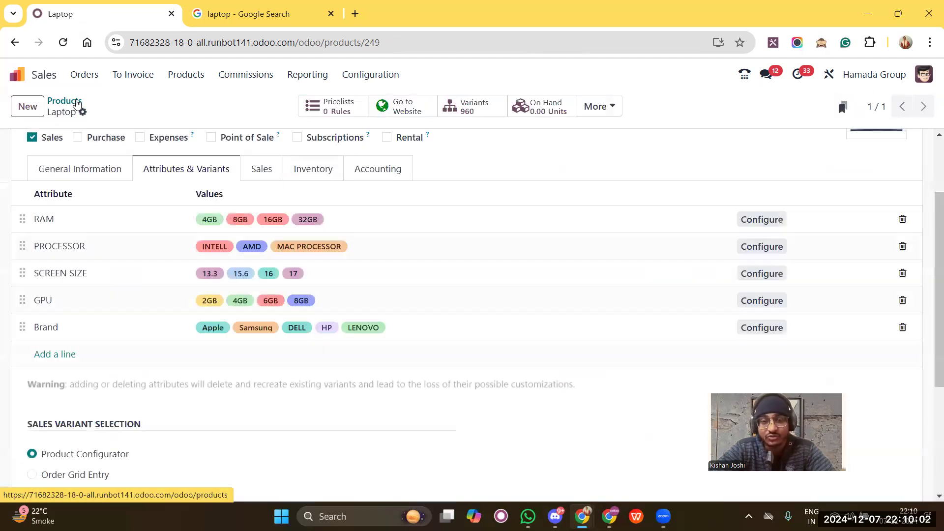
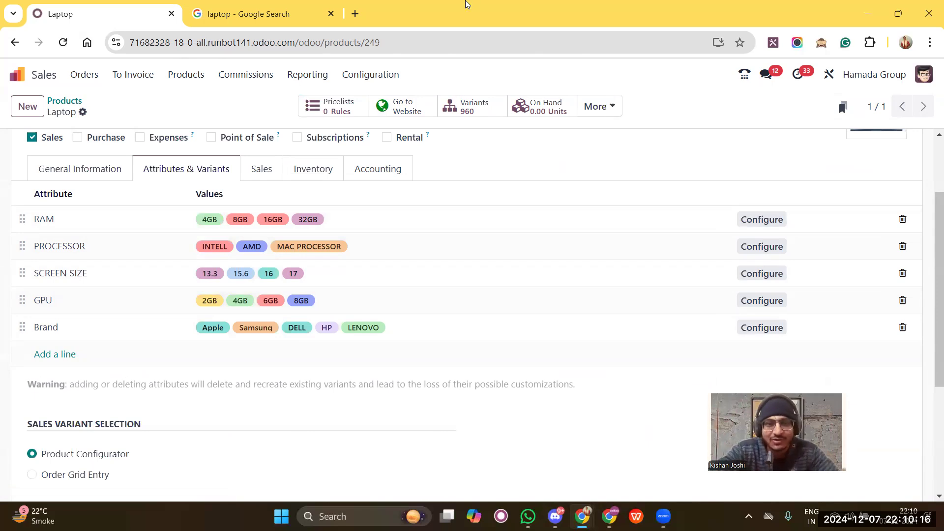
pyautogui.click(402, 105)
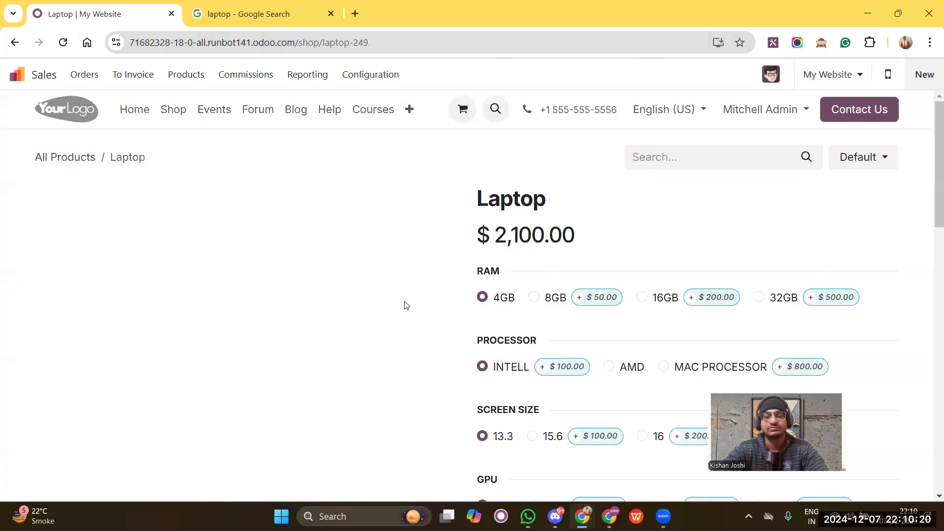
pyautogui.scroll(-4, 579, 190)
pyautogui.scroll(2, 579, 190)
pyautogui.scroll(2, 579, 190)
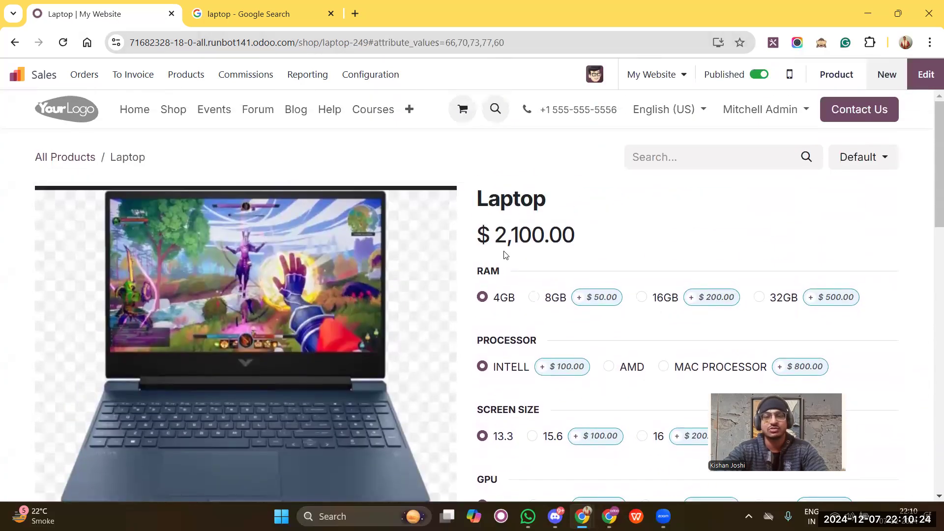
# Step: Try the Laptop with 8GB RAM, return to 4GB, and choose the AMD processor and DELL brand to compare prices
pyautogui.scroll(-2, 535, 206)
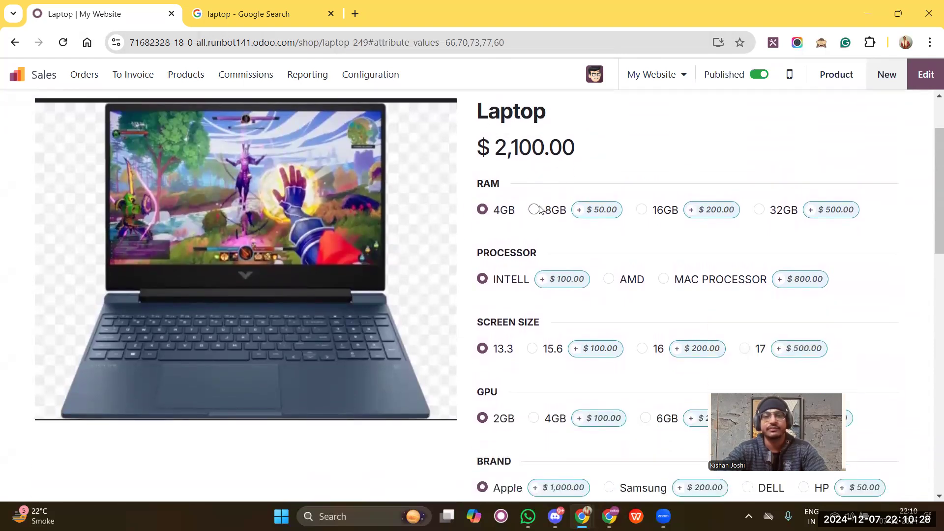
pyautogui.click(535, 210)
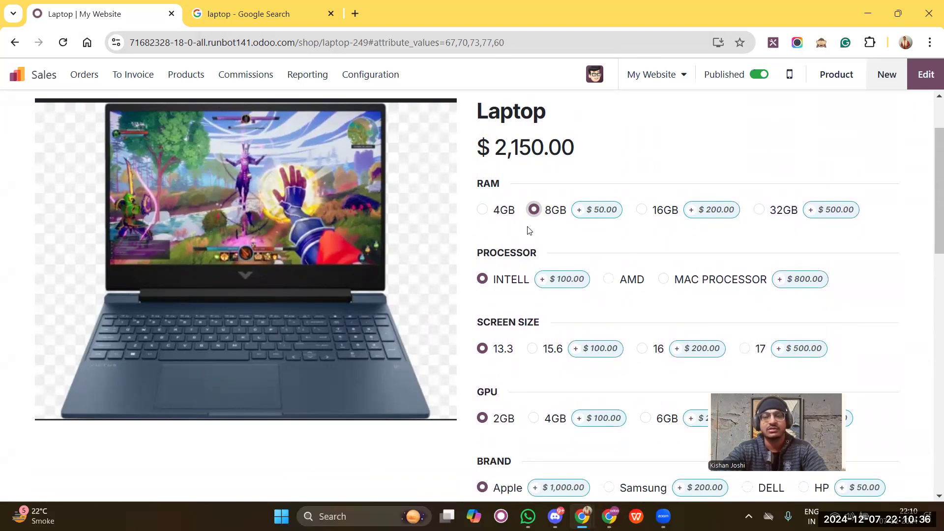
pyautogui.click(483, 209)
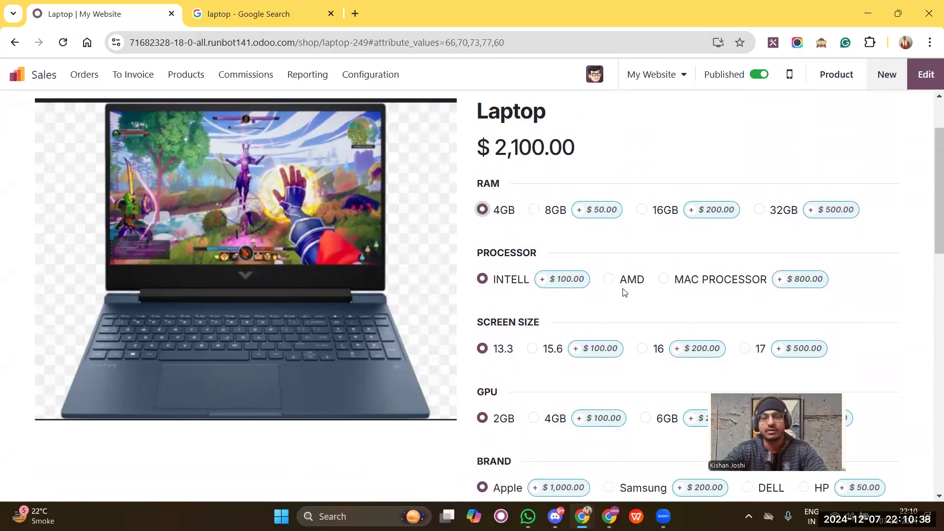
pyautogui.click(609, 279)
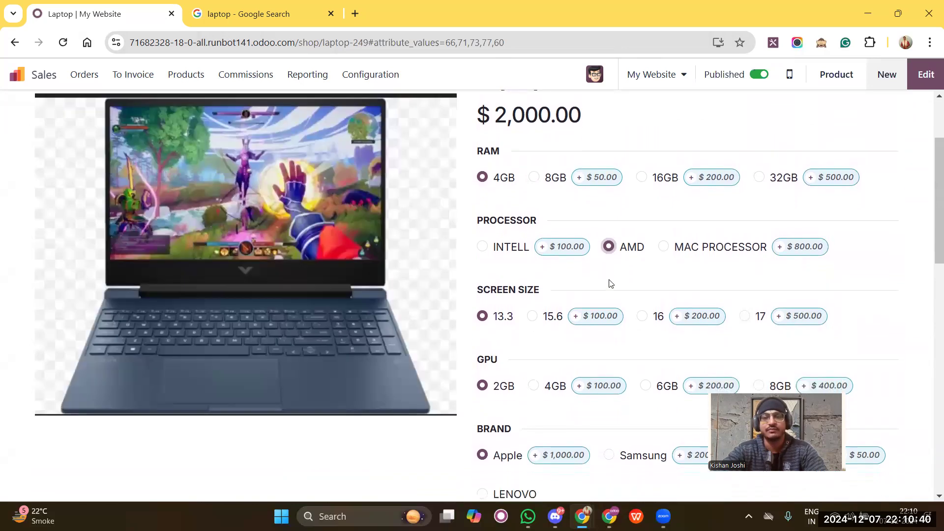
pyautogui.scroll(-2, 610, 285)
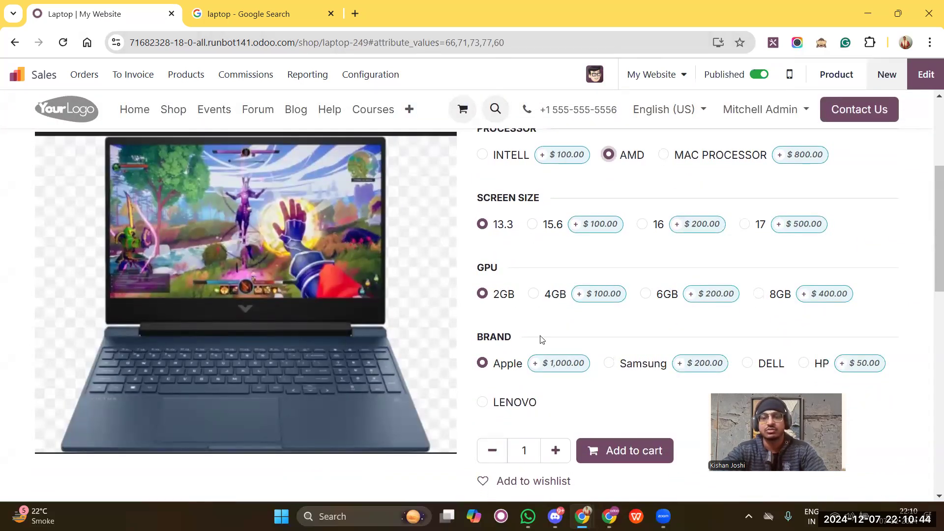
pyautogui.click(747, 363)
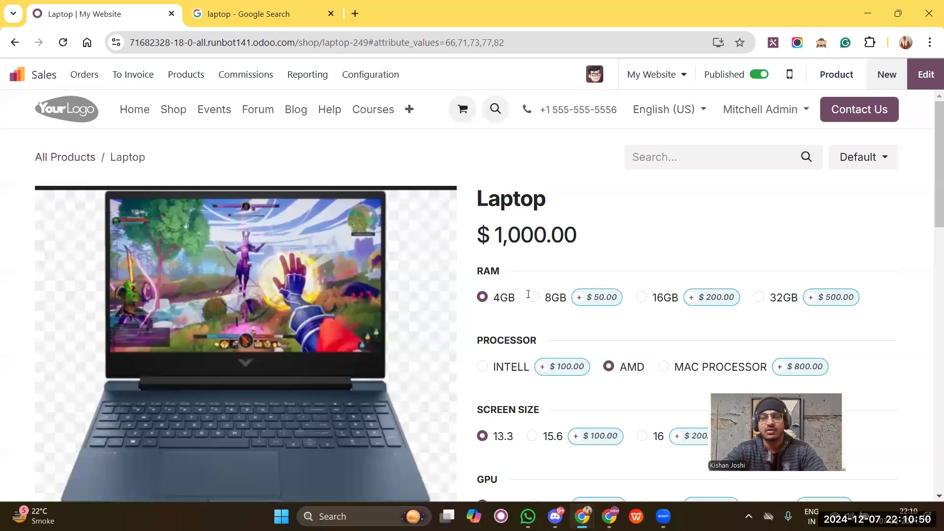
# Step: Select 32GB RAM, MAC PROCESSOR and the 17 screen size for the Laptop and check the price
pyautogui.click(760, 298)
pyautogui.scroll(-3, 760, 300)
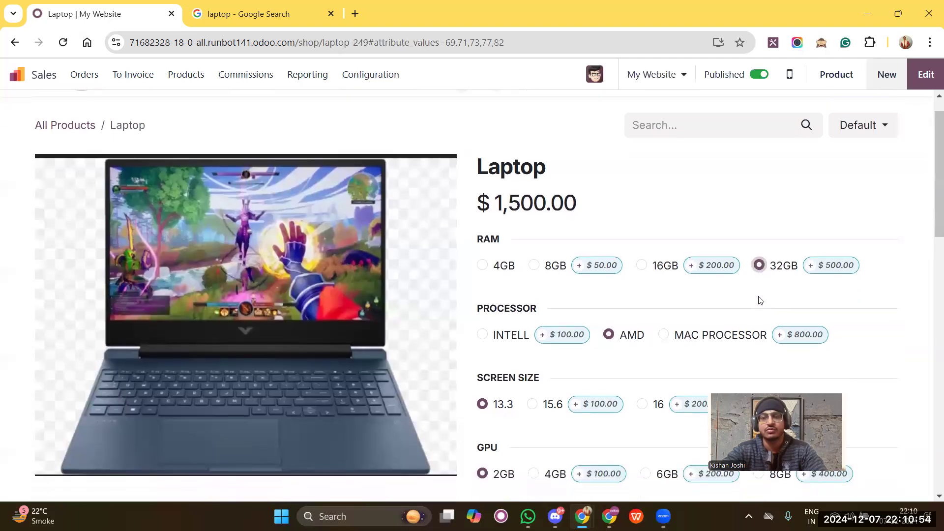
pyautogui.scroll(1, 759, 299)
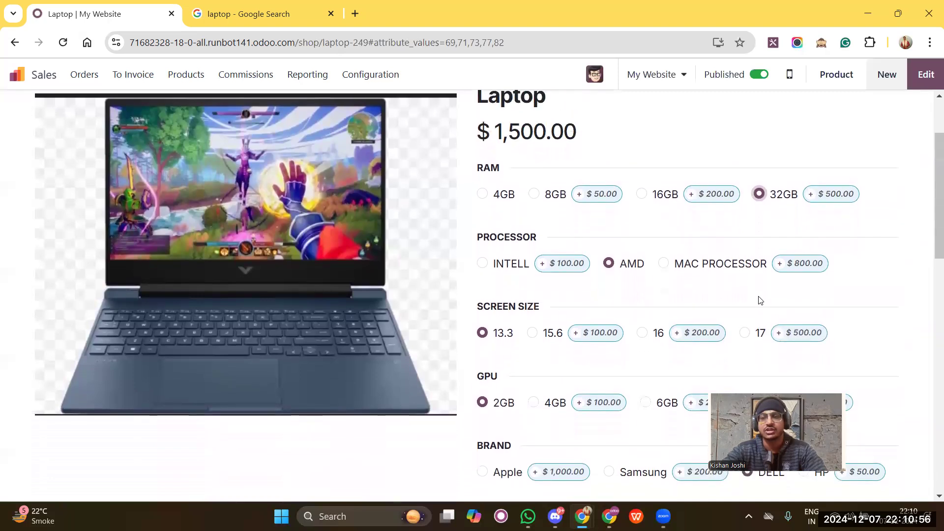
pyautogui.click(665, 264)
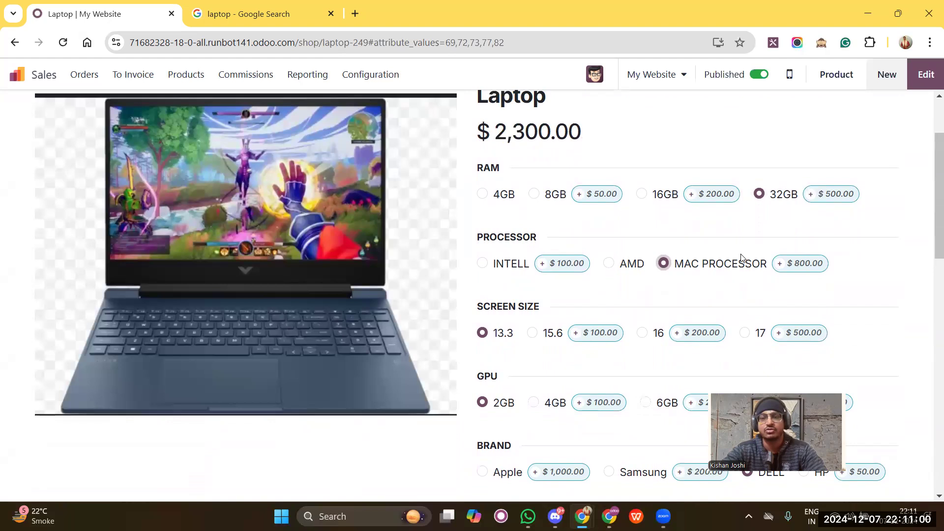
pyautogui.scroll(-2, 742, 258)
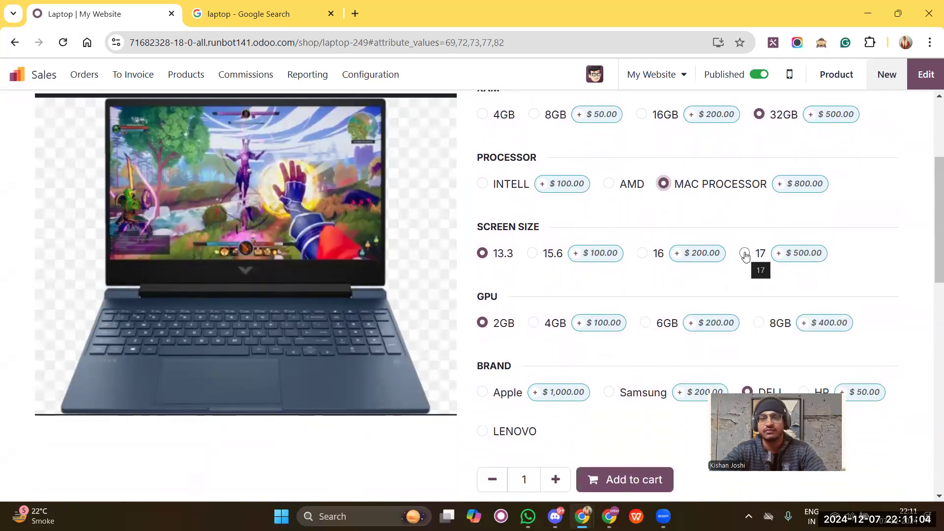
pyautogui.click(745, 254)
pyautogui.scroll(4, 747, 256)
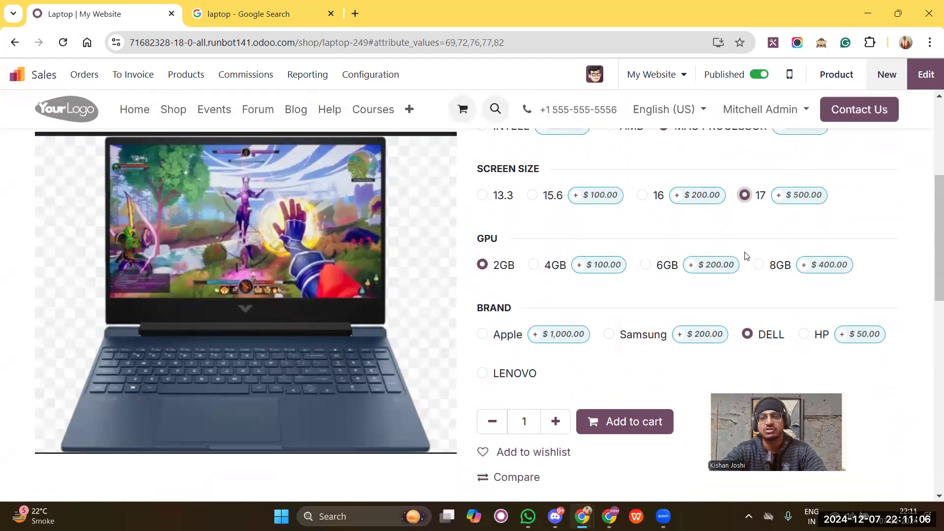
pyautogui.scroll(-3, 746, 256)
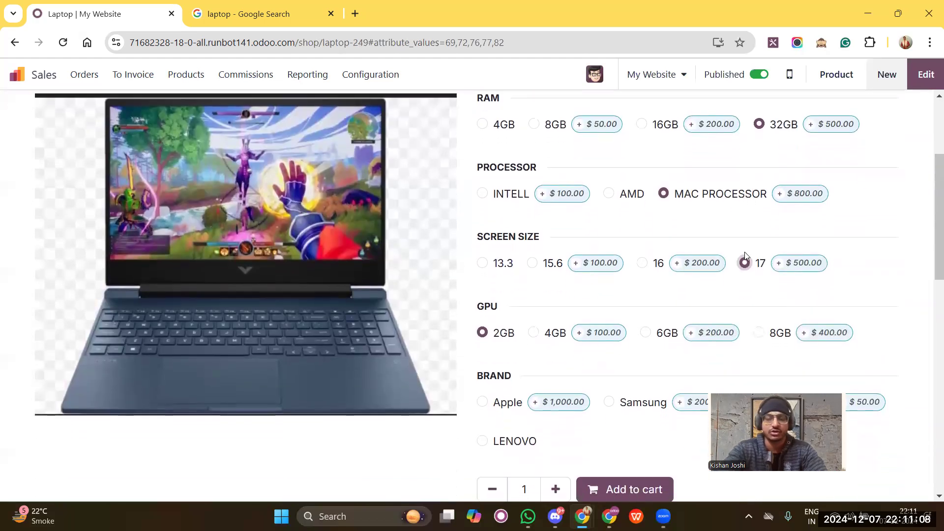
# Step: Show the page in full screen and choose the 8GB GPU and the Apple brand to check the Laptop's price
pyautogui.press('F11')
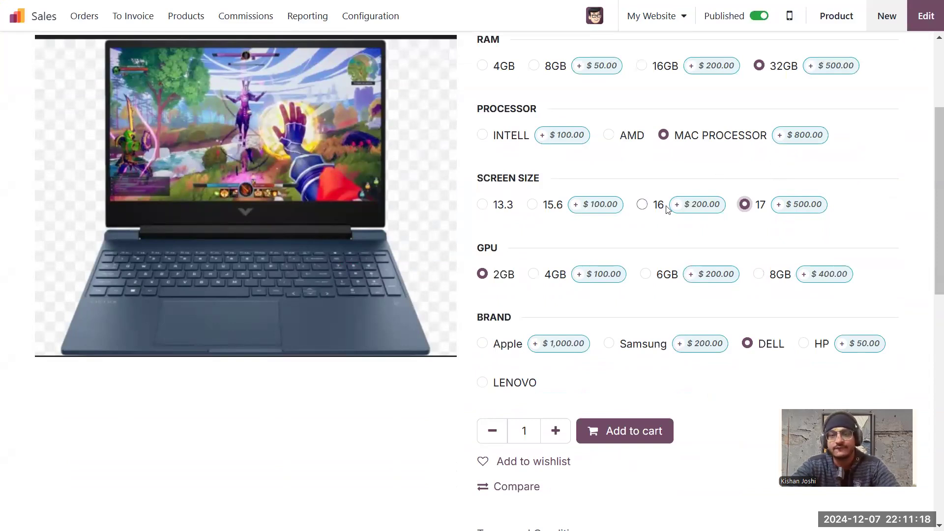
pyautogui.click(759, 274)
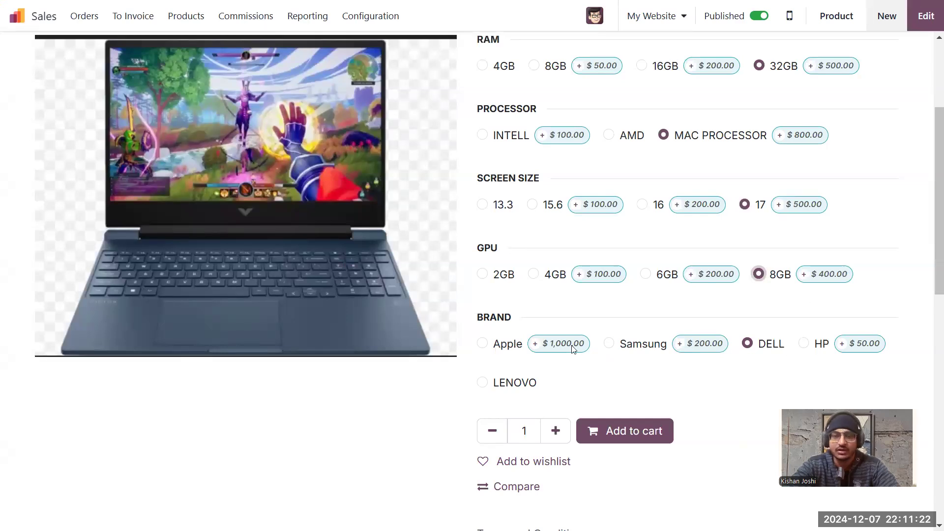
pyautogui.click(483, 343)
pyautogui.scroll(3, 561, 304)
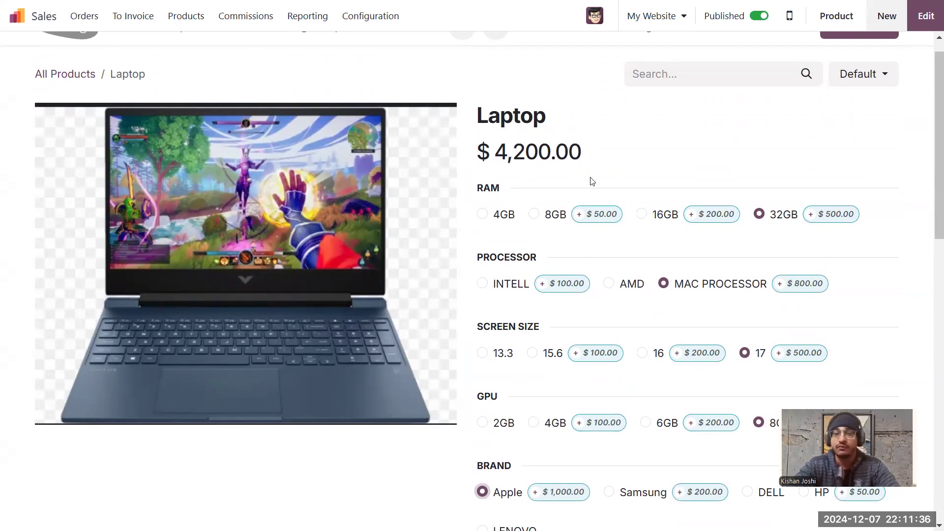
# Step: Look over the Laptop's website page, examining the selected options, extra prices and specifications
pyautogui.scroll(-6, 648, 137)
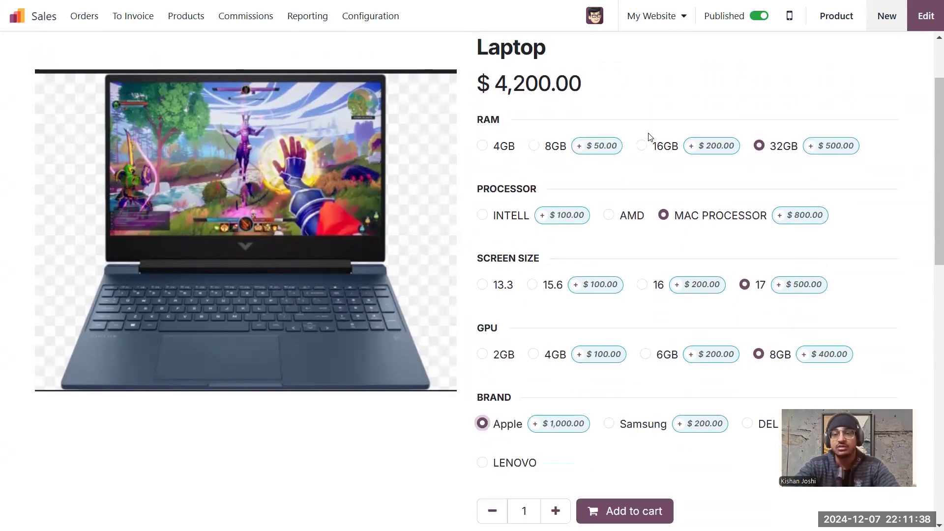
pyautogui.scroll(9, 648, 137)
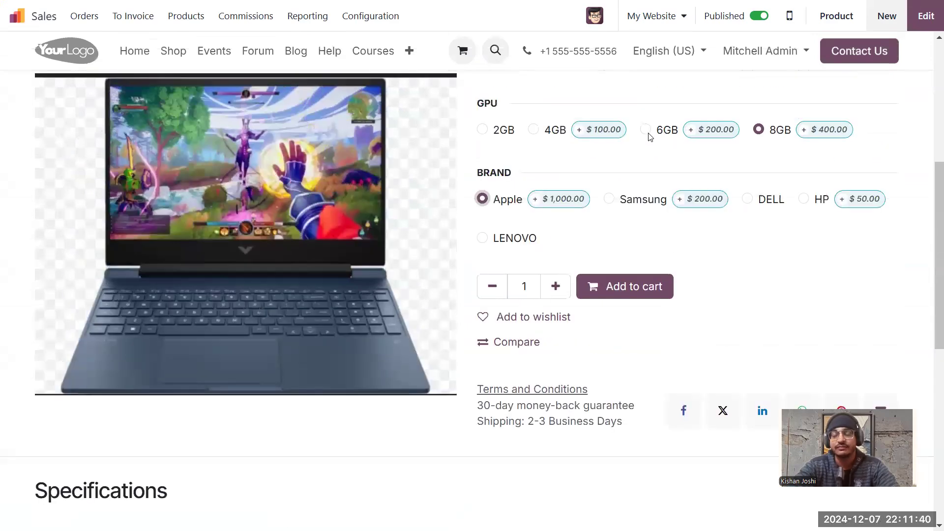
pyautogui.scroll(-8, 648, 137)
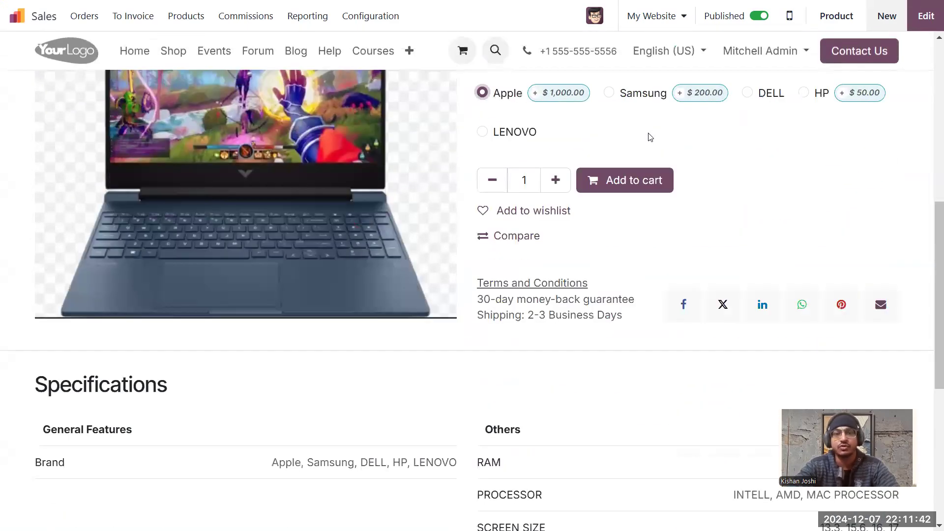
pyautogui.scroll(7, 648, 137)
pyautogui.scroll(2, 648, 137)
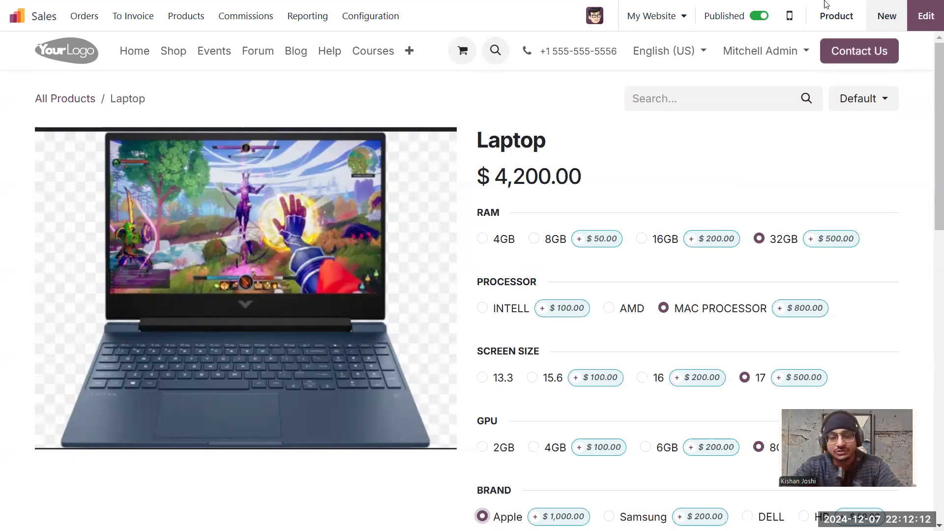
pyautogui.scroll(-5, 671, 251)
pyautogui.scroll(5, 671, 252)
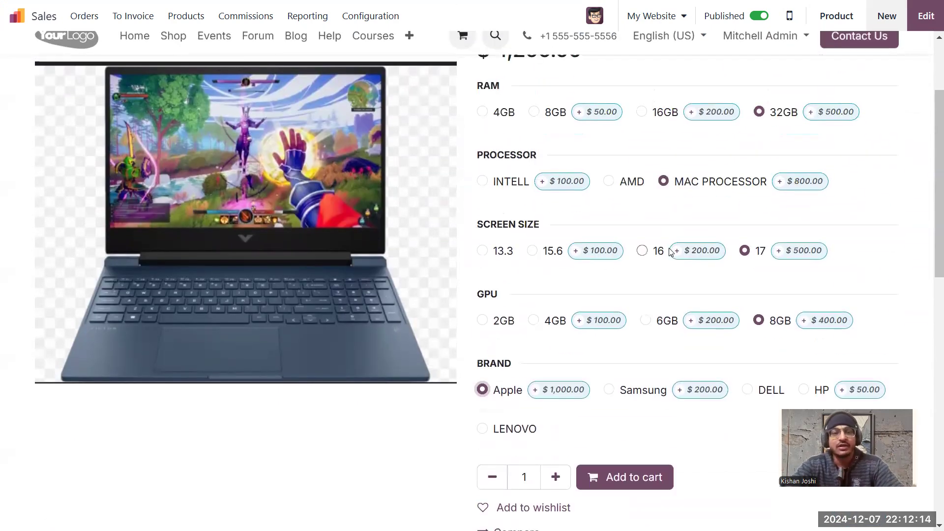
pyautogui.scroll(1, 317, 239)
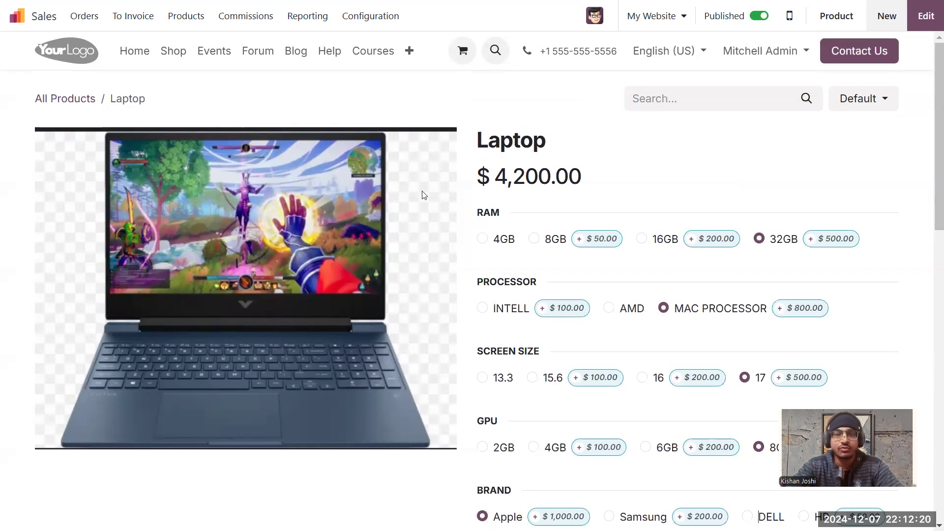
pyautogui.scroll(-10, 424, 196)
pyautogui.scroll(10, 424, 195)
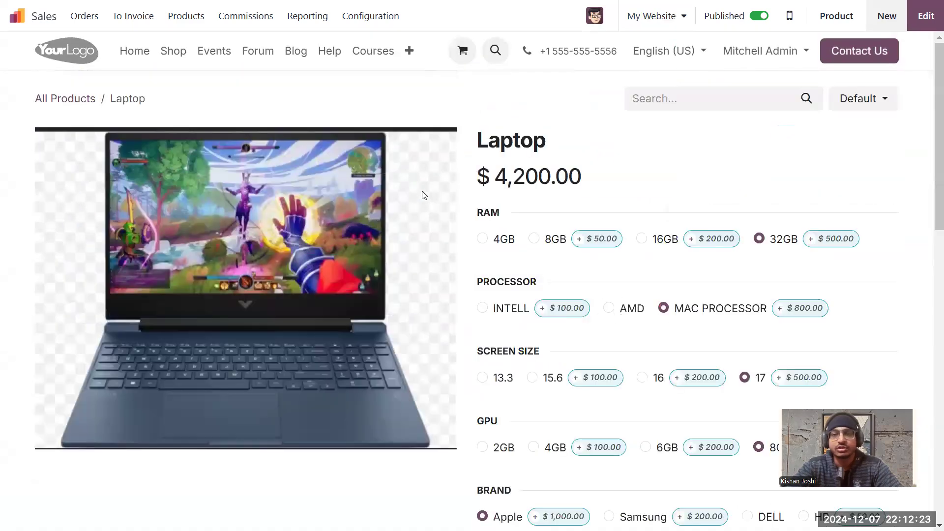
# Step: Switch the shop's pricelist to EUR, Benelux and finally Indian to compare the Laptop's price and option surcharges
pyautogui.click(869, 99)
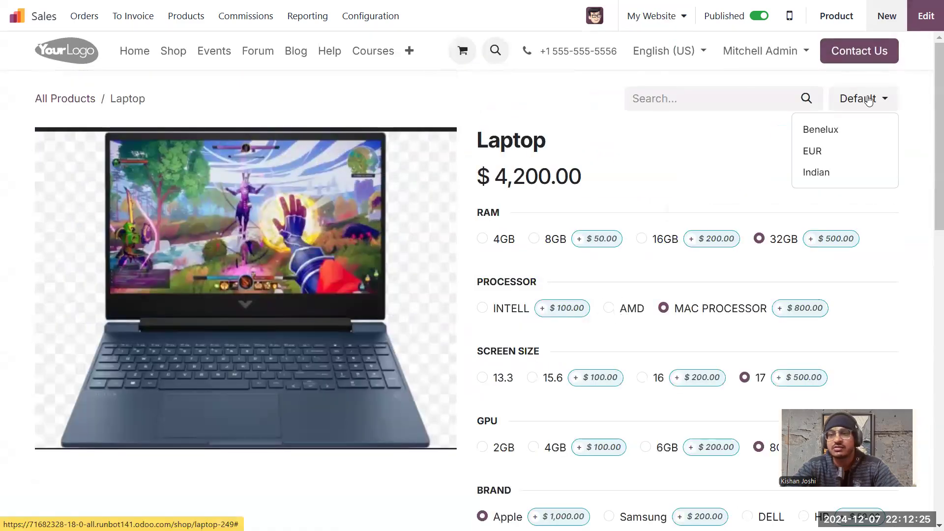
pyautogui.click(825, 155)
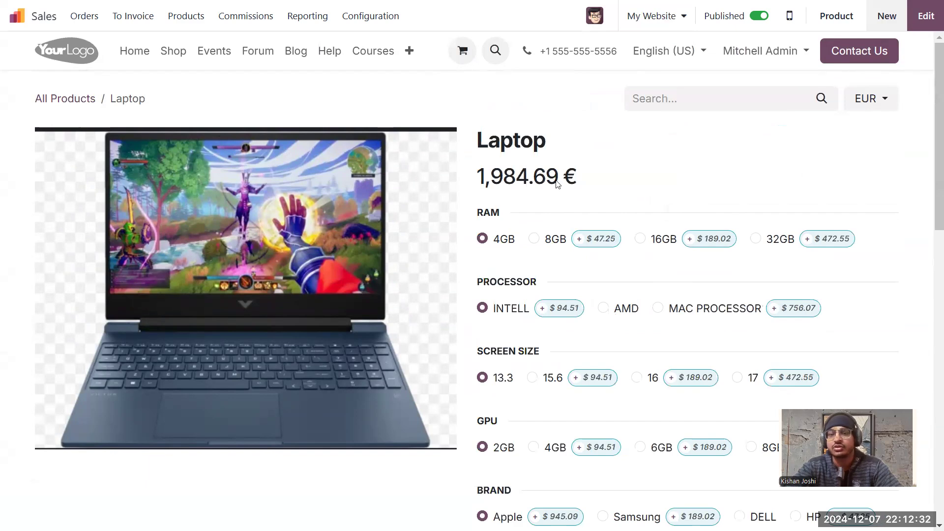
pyautogui.click(858, 109)
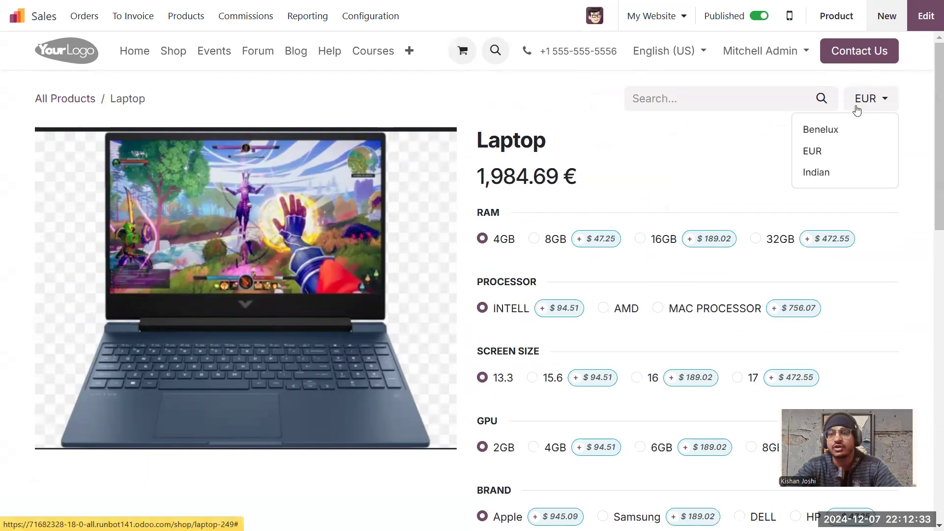
pyautogui.click(843, 132)
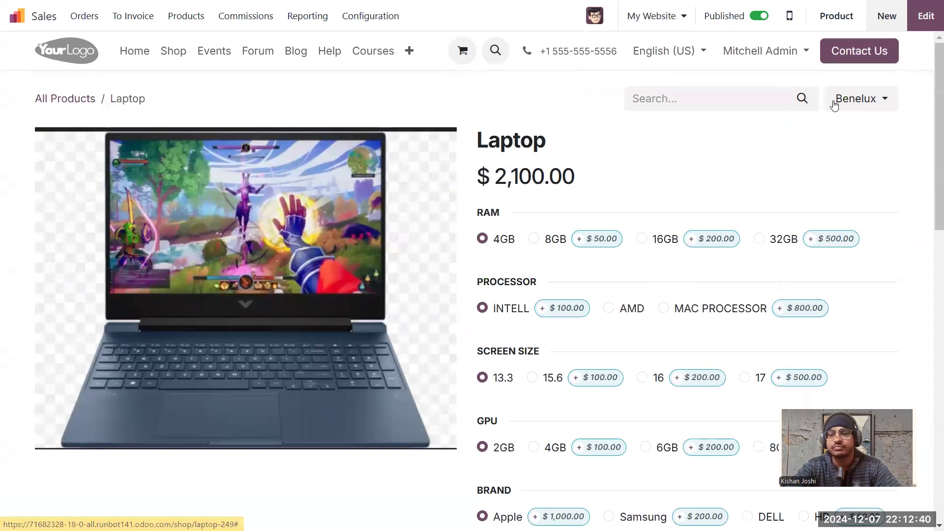
pyautogui.click(864, 94)
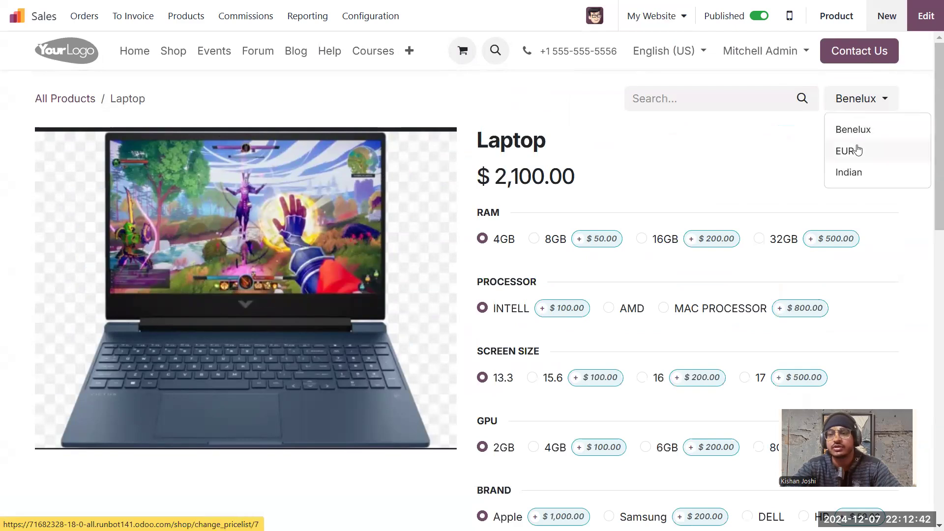
pyautogui.click(860, 173)
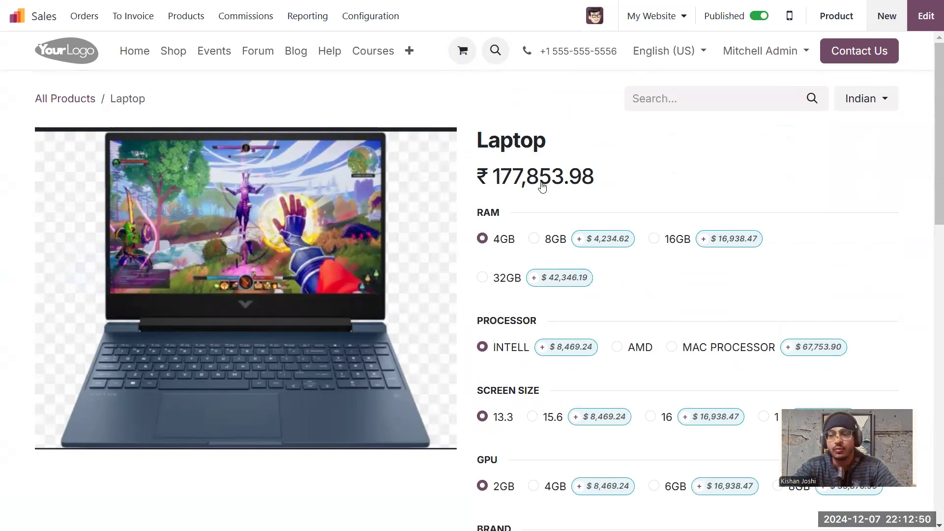
pyautogui.scroll(-3, 537, 234)
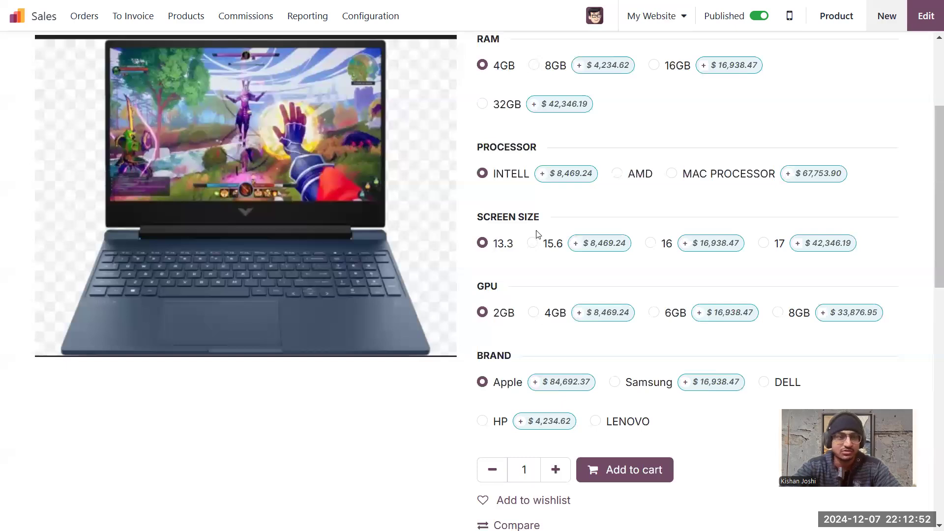
pyautogui.scroll(3, 537, 230)
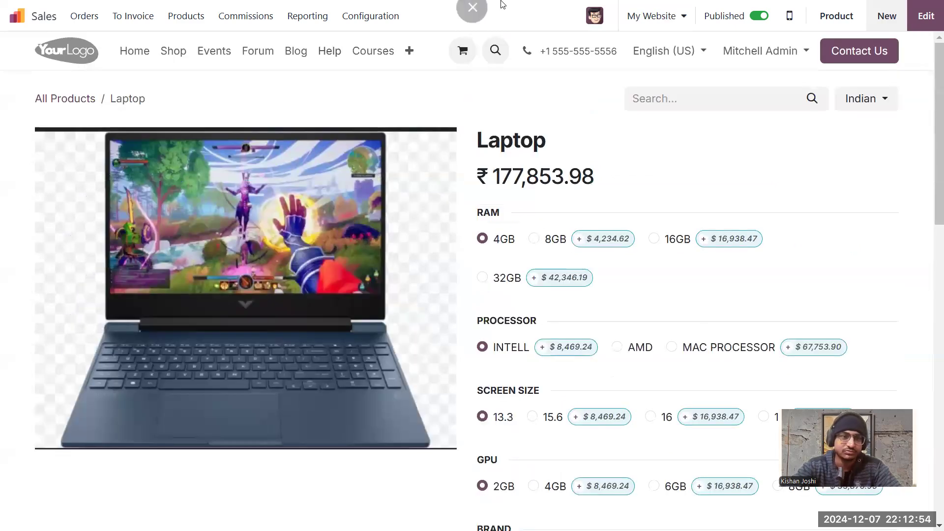
# Step: Search the Sales products for LAPTOP and open the Laptop product to review its general information and change log
pyautogui.click(195, 19)
pyautogui.click(223, 44)
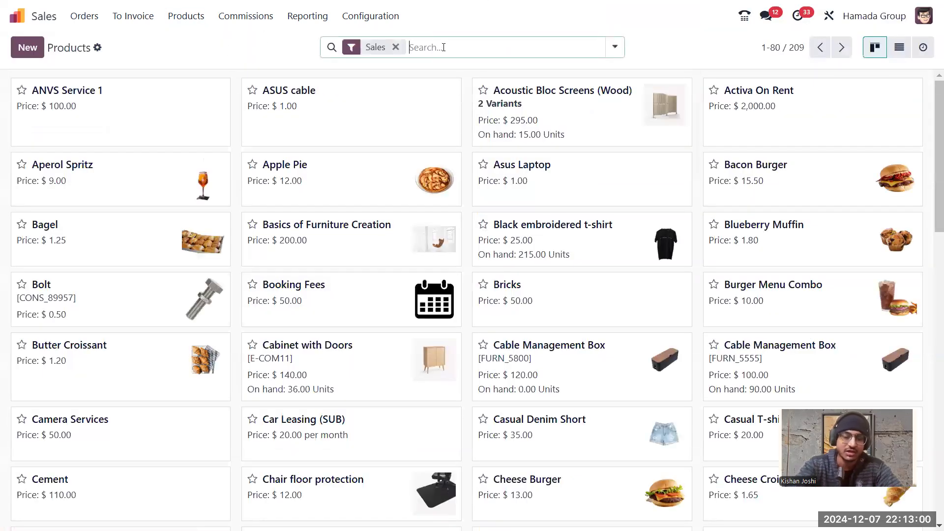
pyautogui.write('LAPTOP')
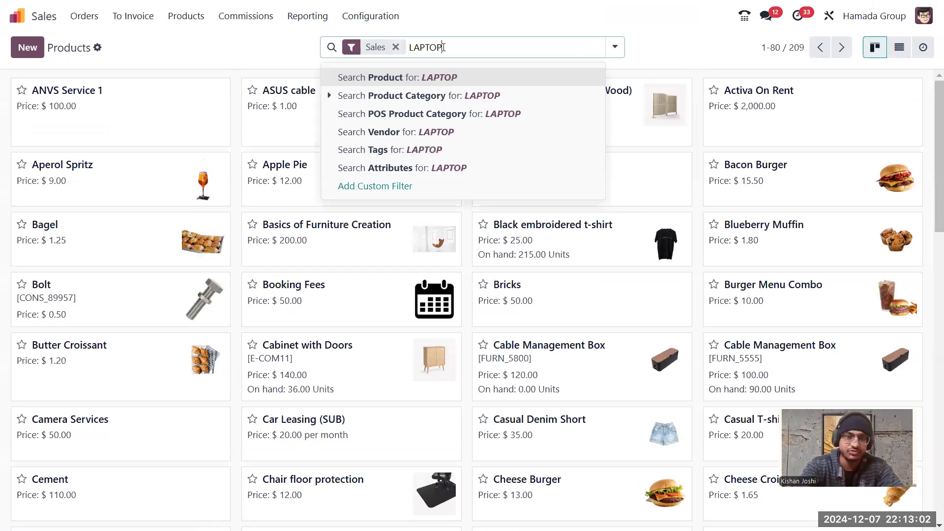
pyautogui.press('Return')
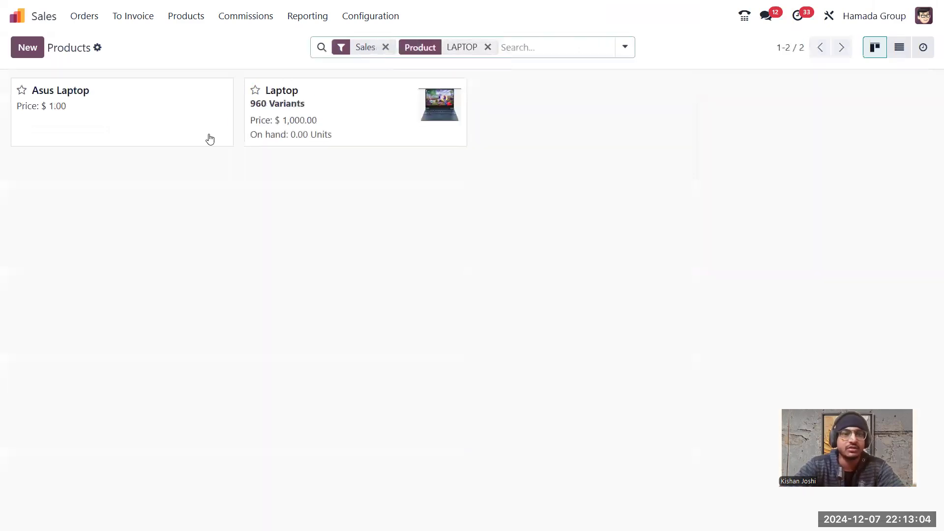
pyautogui.click(333, 117)
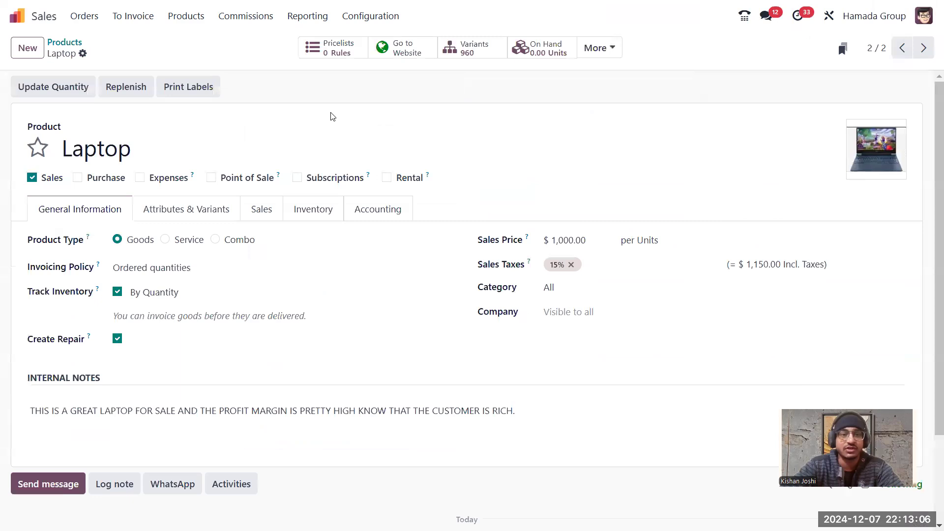
pyautogui.scroll(-2, 348, 350)
pyautogui.scroll(1, 351, 347)
pyautogui.scroll(-1, 350, 349)
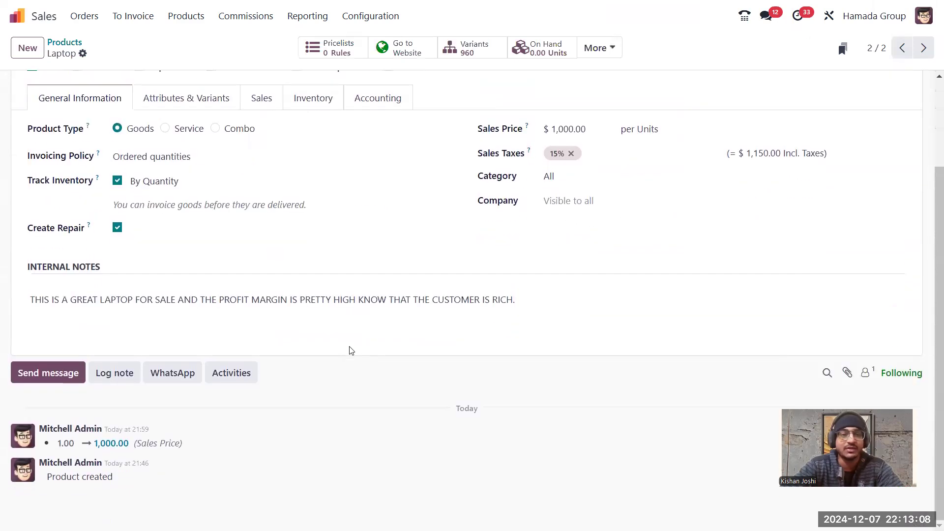
# Step: Review the Laptop's upsell, eCommerce and description settings, and place the cursor in the empty eCommerce description
pyautogui.scroll(2, 350, 350)
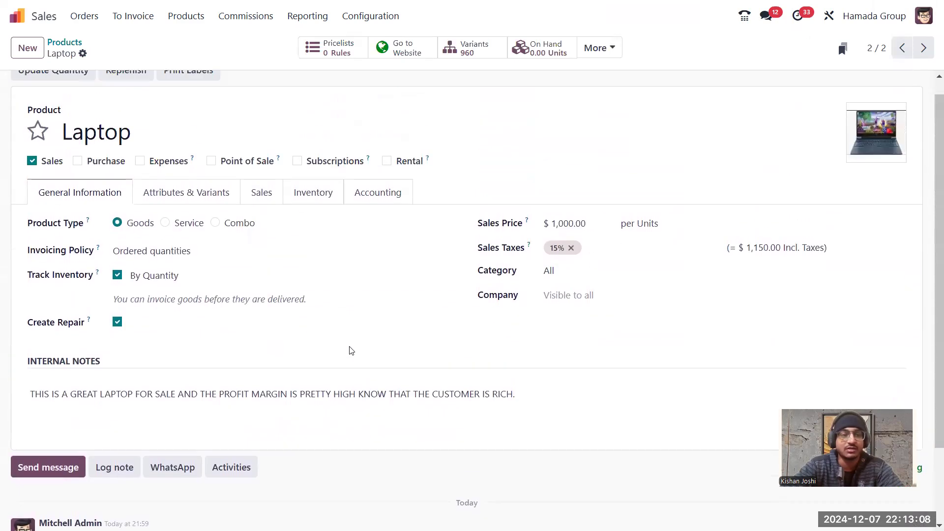
pyautogui.click(260, 199)
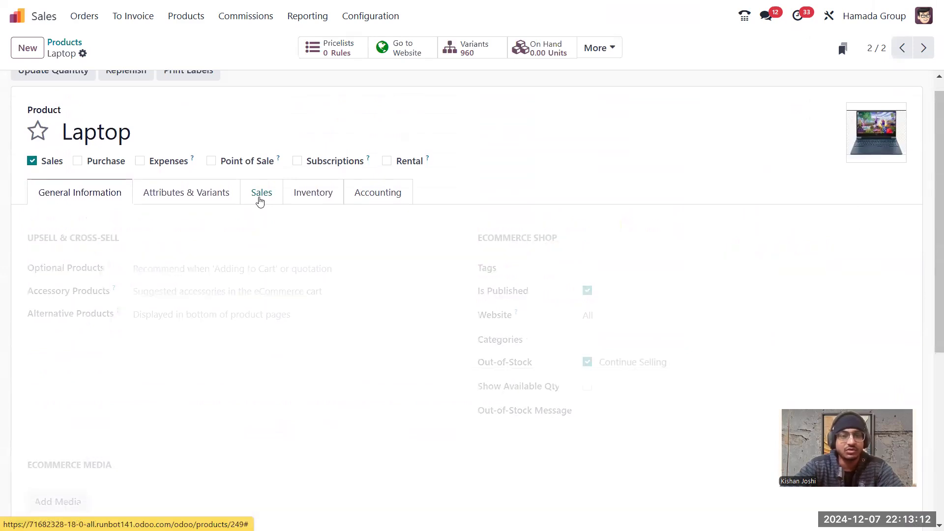
pyautogui.scroll(-3, 297, 296)
pyautogui.scroll(-3, 297, 295)
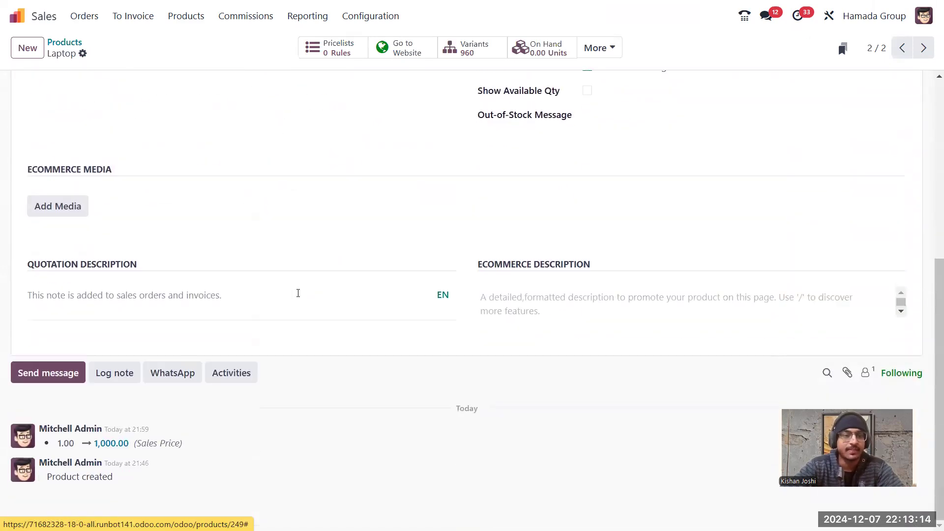
pyautogui.scroll(3, 297, 295)
pyautogui.scroll(-3, 201, 402)
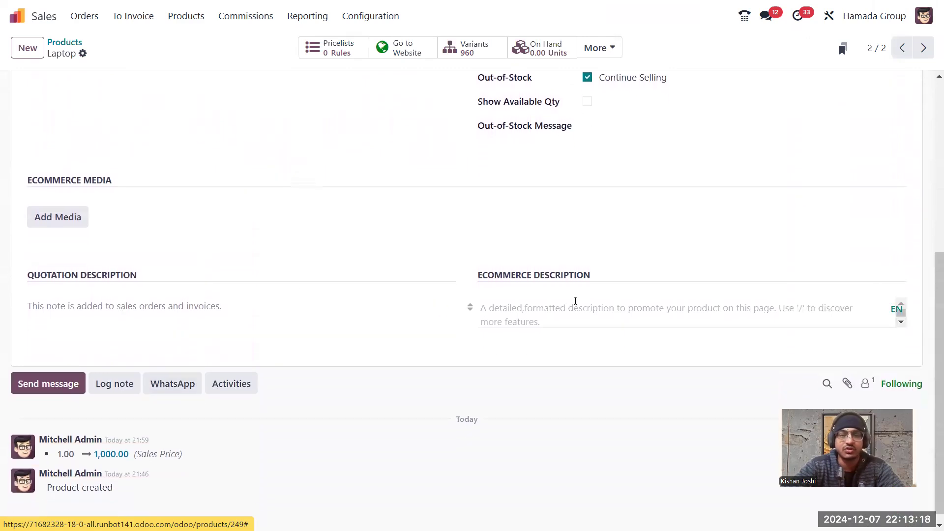
pyautogui.click(535, 300)
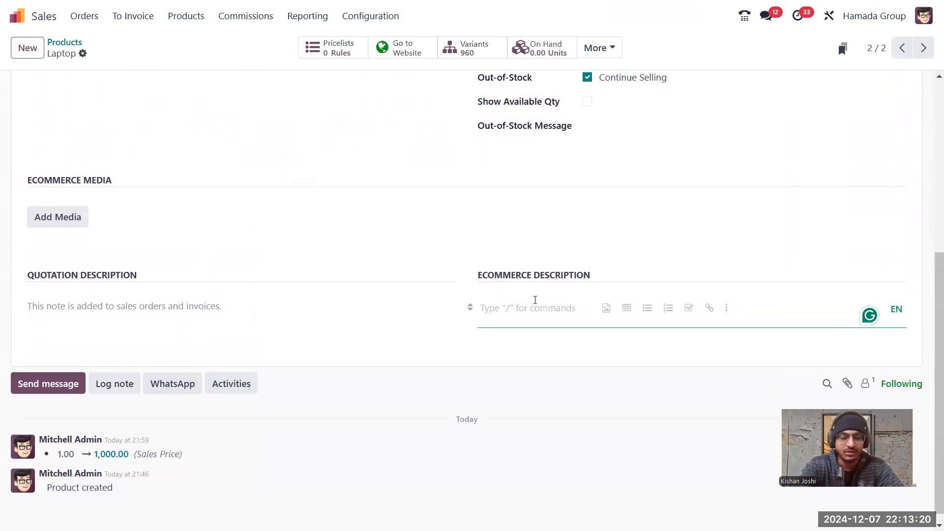
pyautogui.write('d')
pyautogui.press('BackSpace')
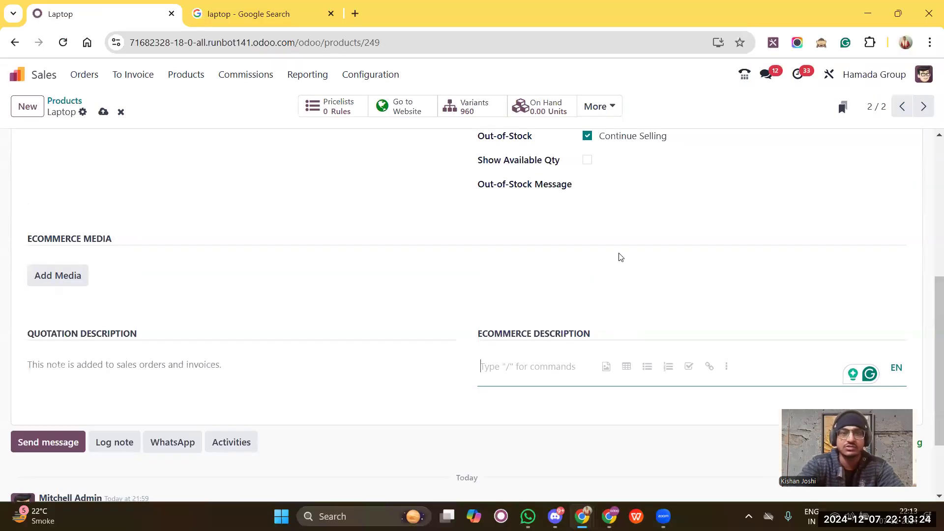
# Step: Search Google in a new browser tab for "DESCRIPTION FOR LAPTOP"
pyautogui.click(357, 10)
pyautogui.write('DE')
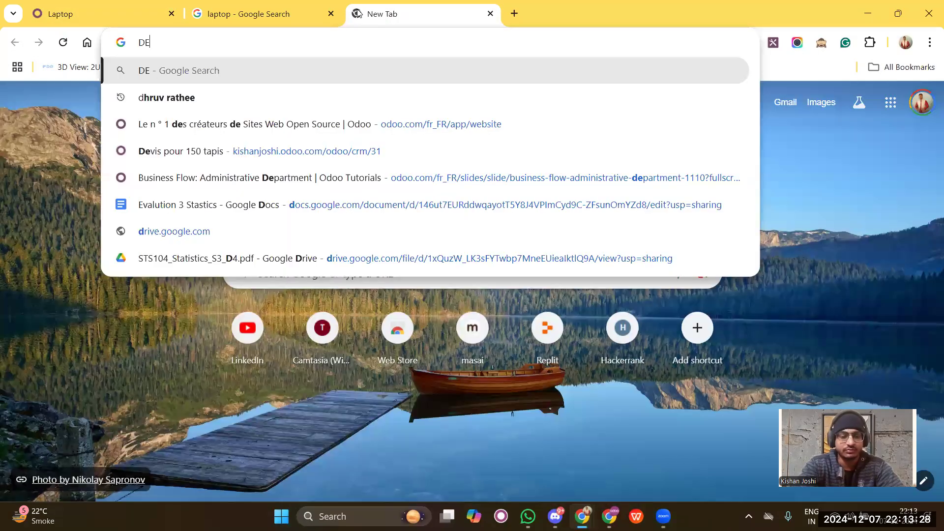
pyautogui.write('SCRIPTIO')
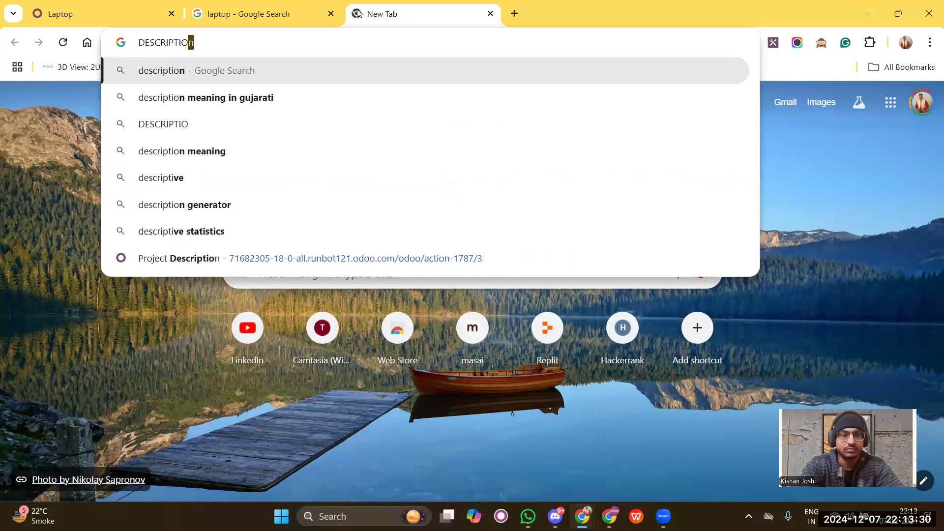
pyautogui.write('N FOR')
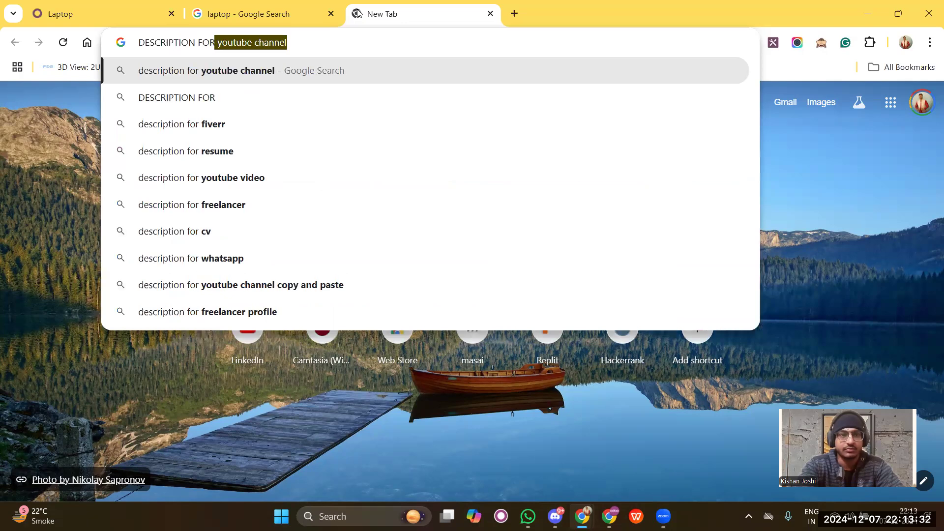
pyautogui.write(' LAPTOP')
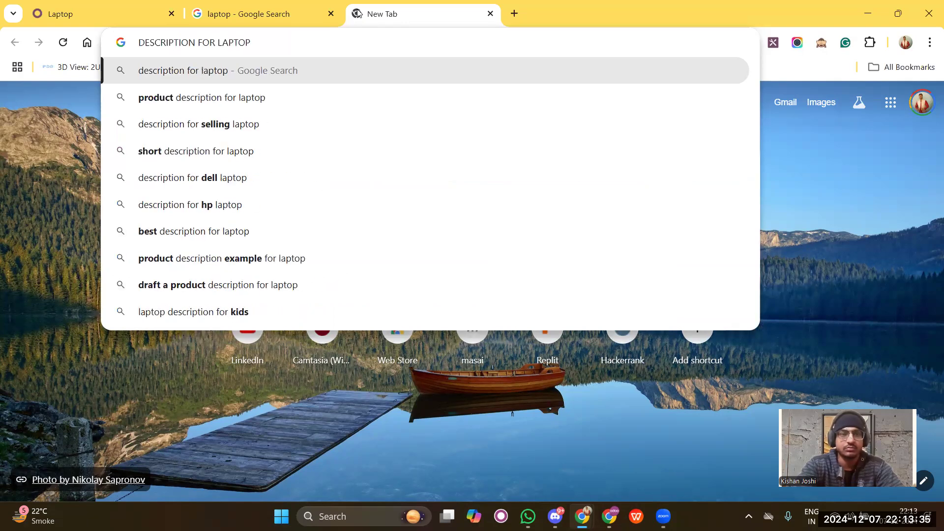
pyautogui.press('Return')
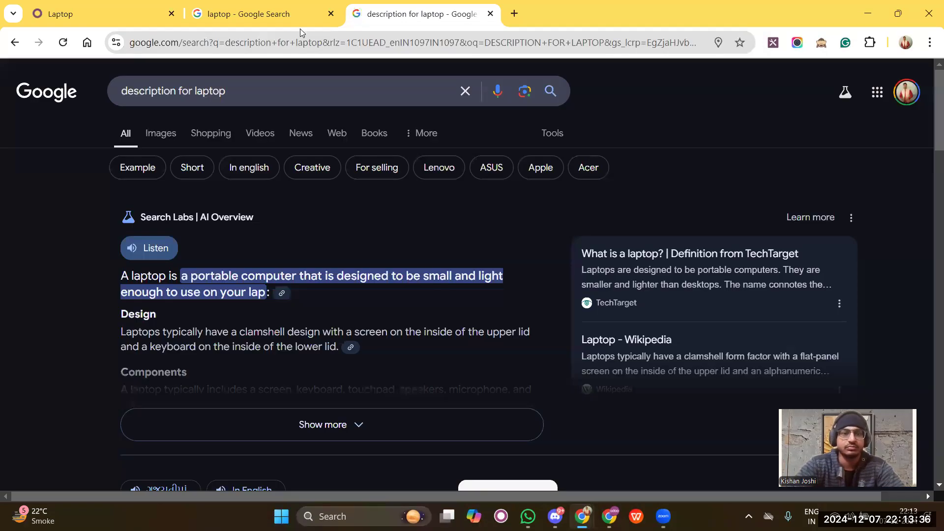
# Step: Expand the AI Overview in the search results and read through its laptop description sections
pyautogui.scroll(-1, 233, 290)
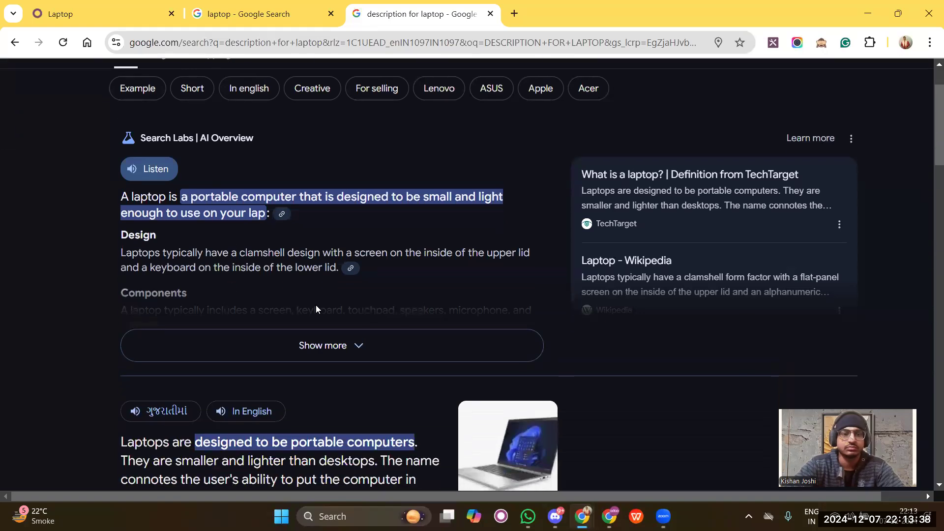
pyautogui.click(314, 339)
pyautogui.scroll(-2, 295, 296)
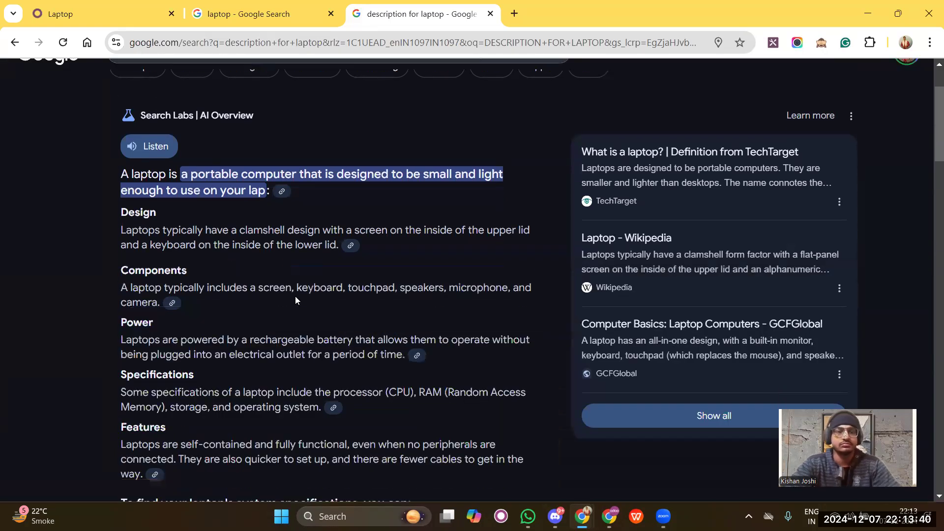
pyautogui.scroll(2, 207, 235)
pyautogui.scroll(-5, 207, 235)
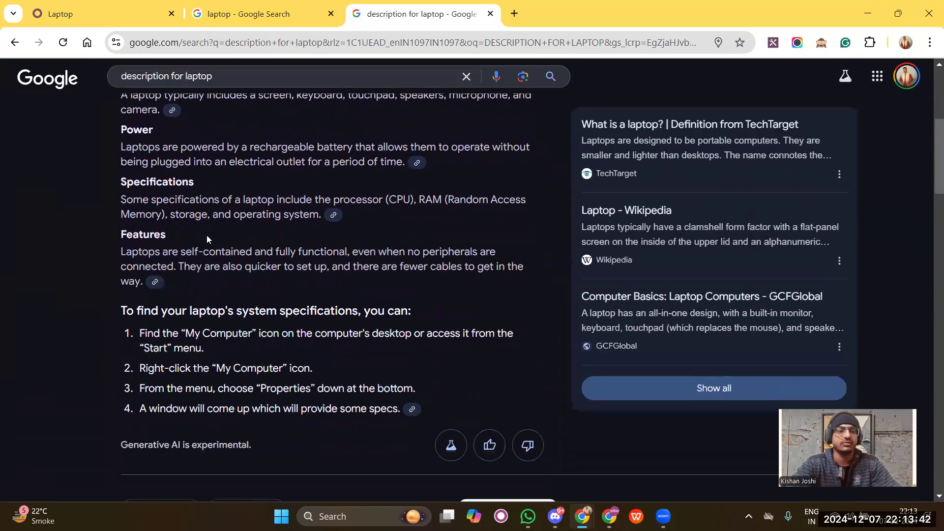
pyautogui.scroll(2, 207, 235)
pyautogui.scroll(-2, 207, 235)
pyautogui.scroll(3, 206, 235)
pyautogui.scroll(1, 207, 235)
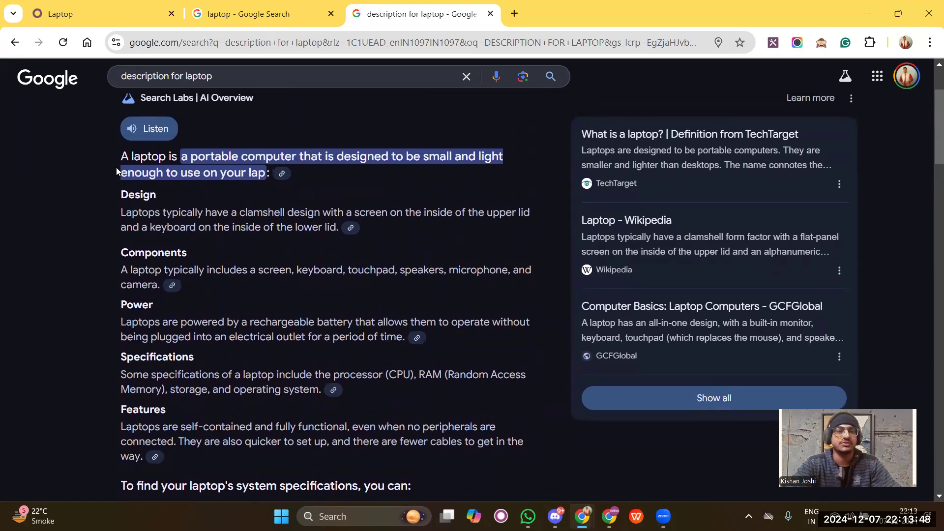
# Step: Copy the AI Overview text from its opening sentence through Features into the Laptop's eCommerce description in Odoo and save
pyautogui.moveTo(119, 156); pyautogui.dragTo(291, 450)
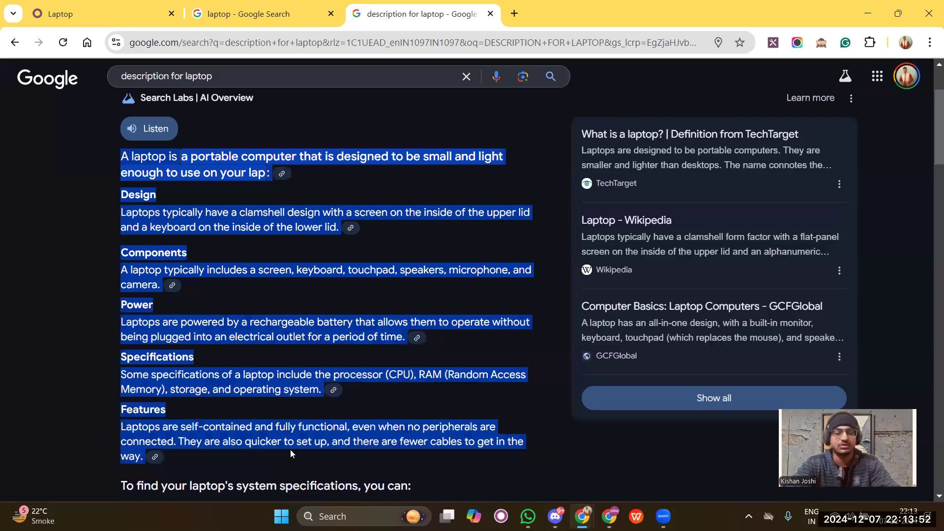
pyautogui.click(138, 12)
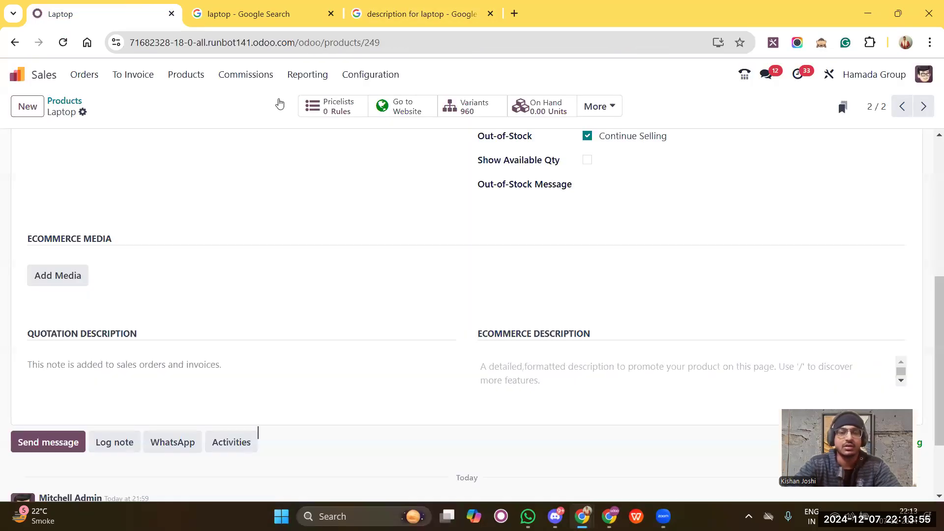
pyautogui.click(546, 364)
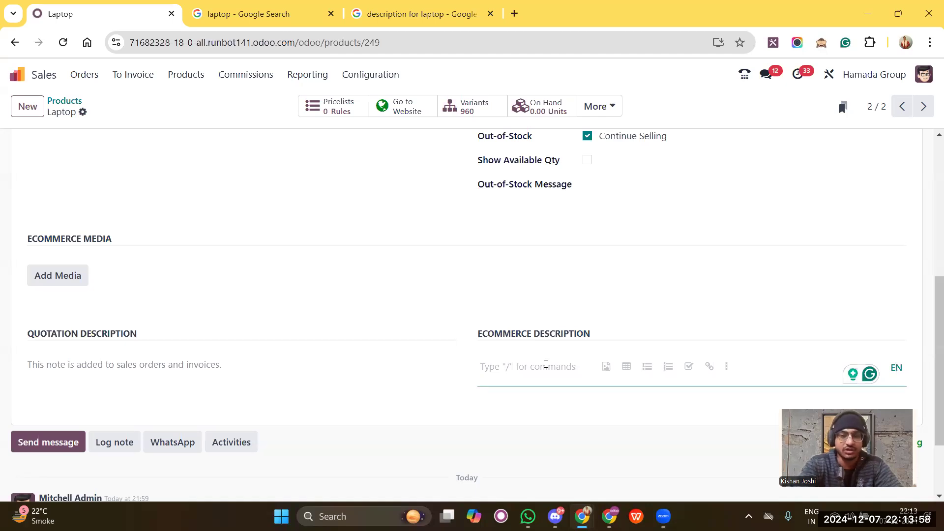
pyautogui.hotkey('ctrl', 'v')
pyautogui.scroll(-6, 613, 358)
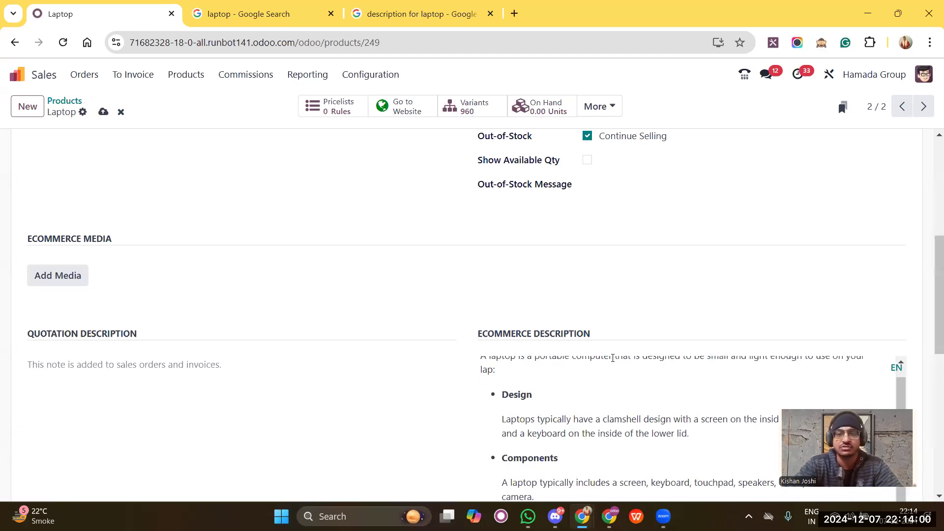
pyautogui.scroll(-3, 611, 362)
pyautogui.scroll(15, 611, 360)
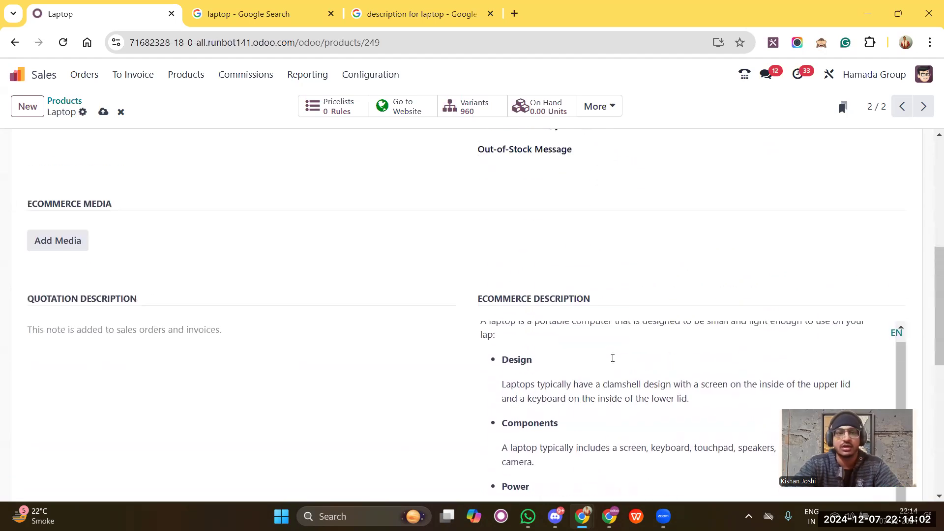
pyautogui.click(103, 111)
# Step: Check the description on the Laptop's website page, and return to the product record
pyautogui.click(388, 116)
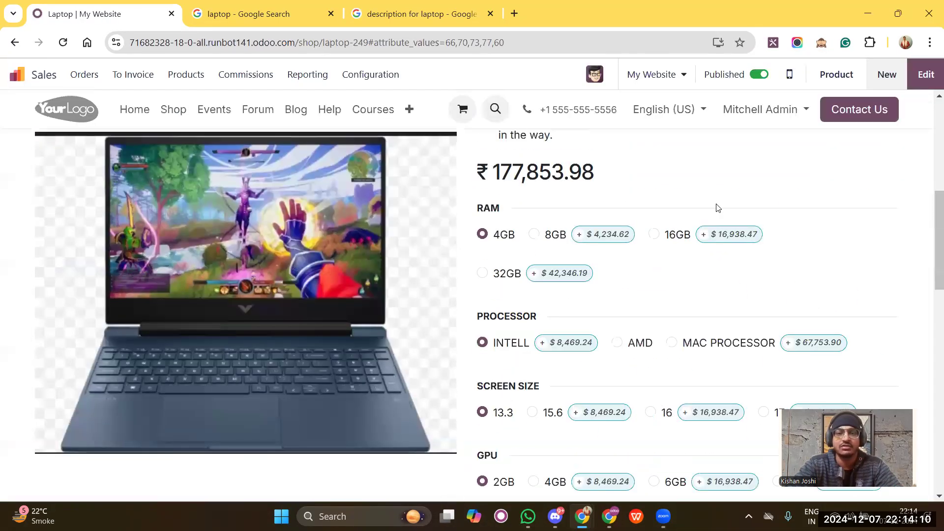
pyautogui.scroll(2, 717, 203)
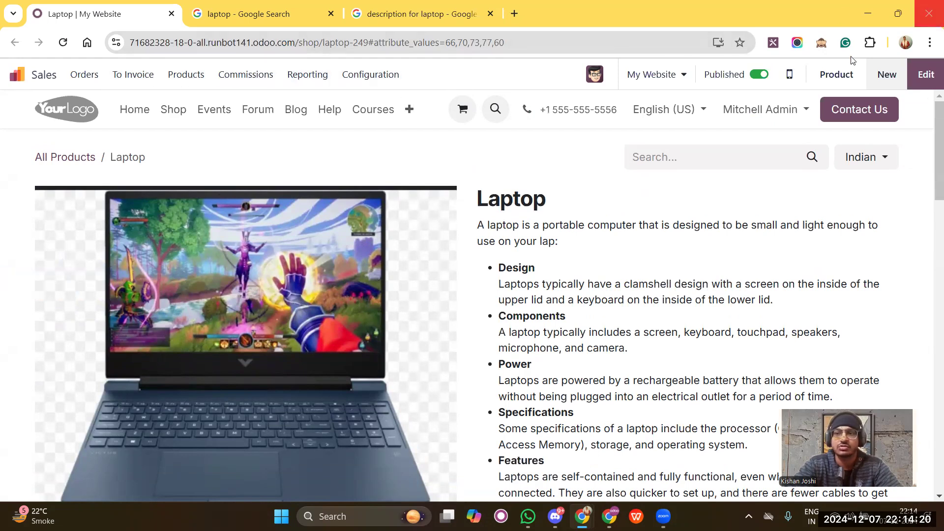
pyautogui.click(839, 75)
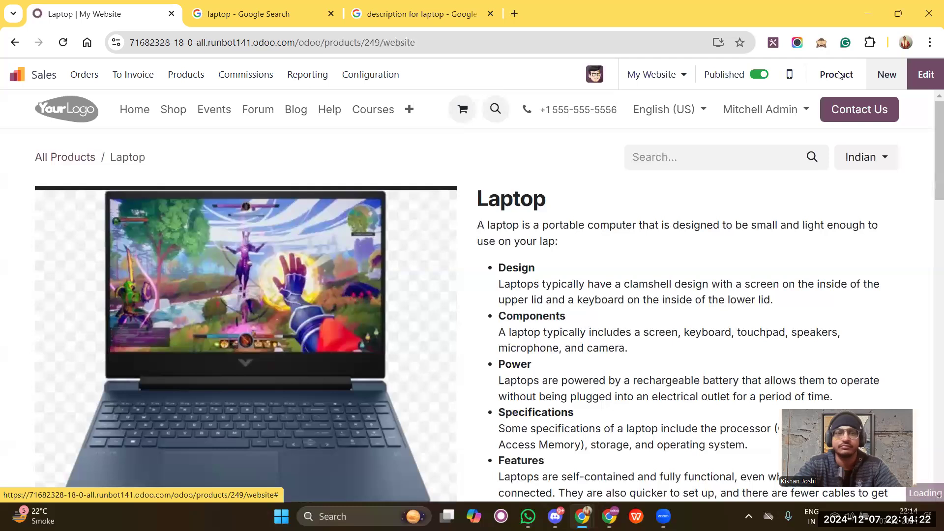
# Step: Delete the entire eCommerce description from the Laptop's sales settings and save the product
pyautogui.scroll(-1, 622, 164)
pyautogui.scroll(-3, 623, 163)
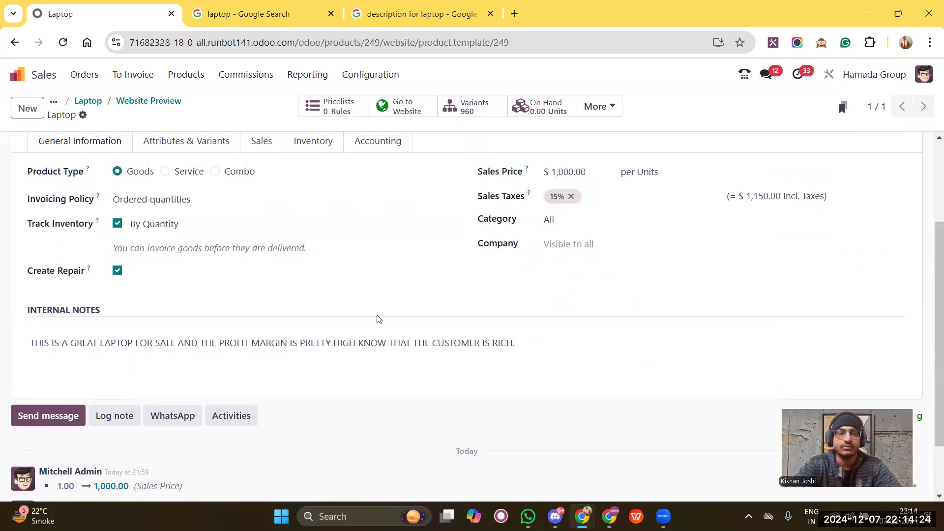
pyautogui.scroll(3, 377, 319)
pyautogui.click(262, 243)
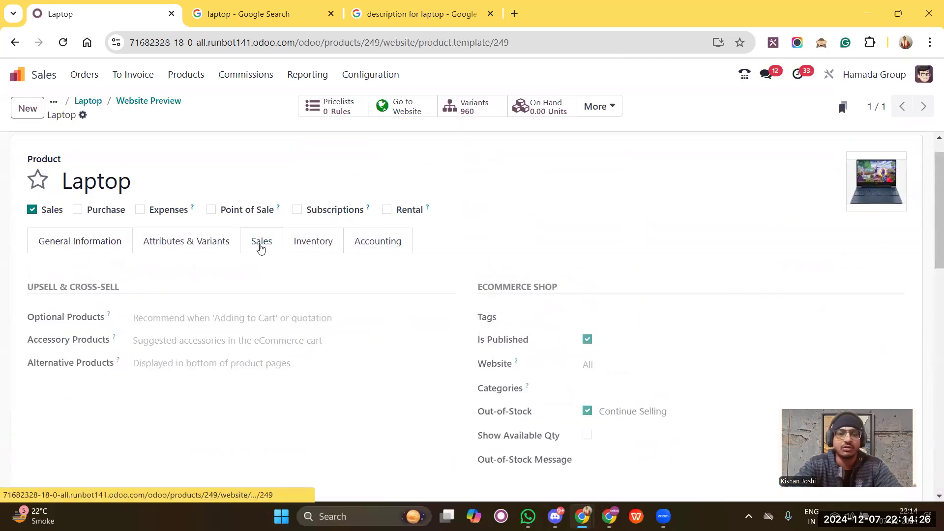
pyautogui.scroll(-5, 544, 301)
pyautogui.scroll(-6, 544, 301)
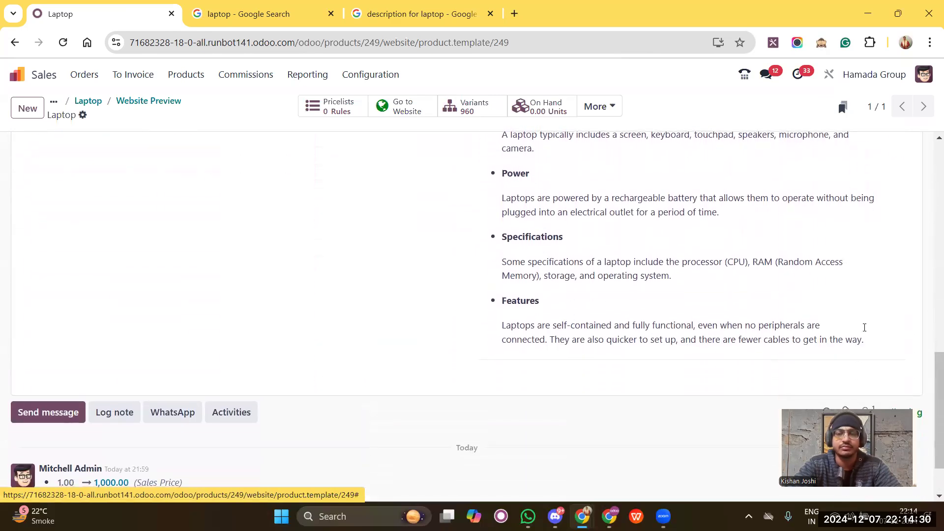
pyautogui.click(868, 338)
pyautogui.hotkey('shift', 'Up')
pyautogui.hotkey('shift', 'Up')
pyautogui.hotkey('shift', 'Up')
pyautogui.hotkey('shift', 'Up')
pyautogui.hotkey('shift', 'Up')
pyautogui.hotkey('shift', 'Up')
pyautogui.hotkey('shift', 'Up')
pyautogui.hotkey('shift', 'Up')
pyautogui.hotkey('shift', 'Up')
pyautogui.hotkey('shift', 'Up')
pyautogui.hotkey('shift', 'Up')
pyautogui.hotkey('shift', 'Up')
pyautogui.hotkey('shift', 'Up')
pyautogui.hotkey('shift', 'Up')
pyautogui.hotkey('shift', 'Up')
pyautogui.hotkey('shift', 'Up')
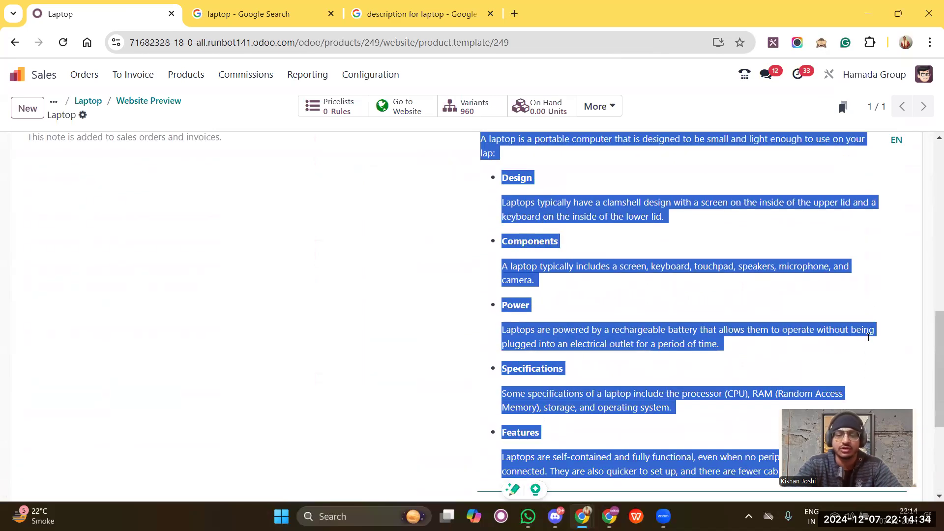
pyautogui.press('BackSpace')
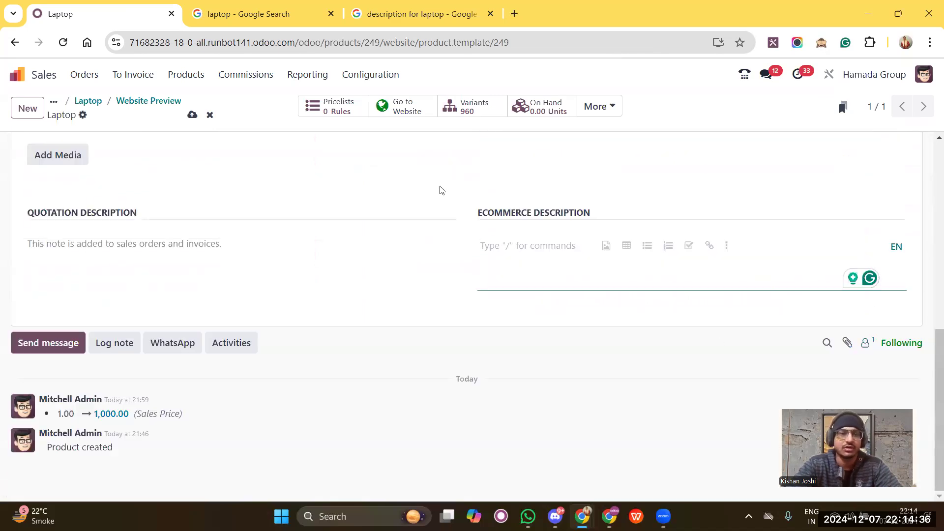
pyautogui.click(193, 115)
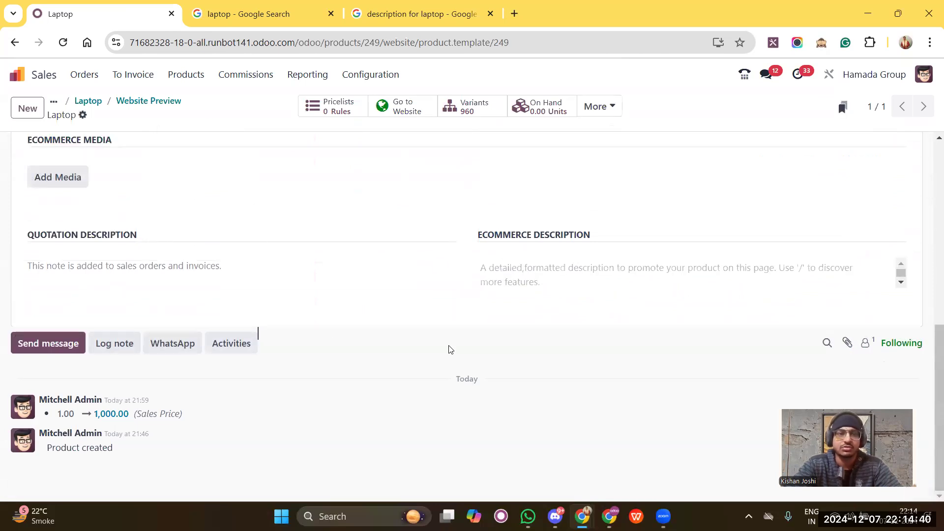
# Step: Add ASUS cable as an optional product in the Laptop's upsell and cross-sell settings
pyautogui.scroll(10, 449, 346)
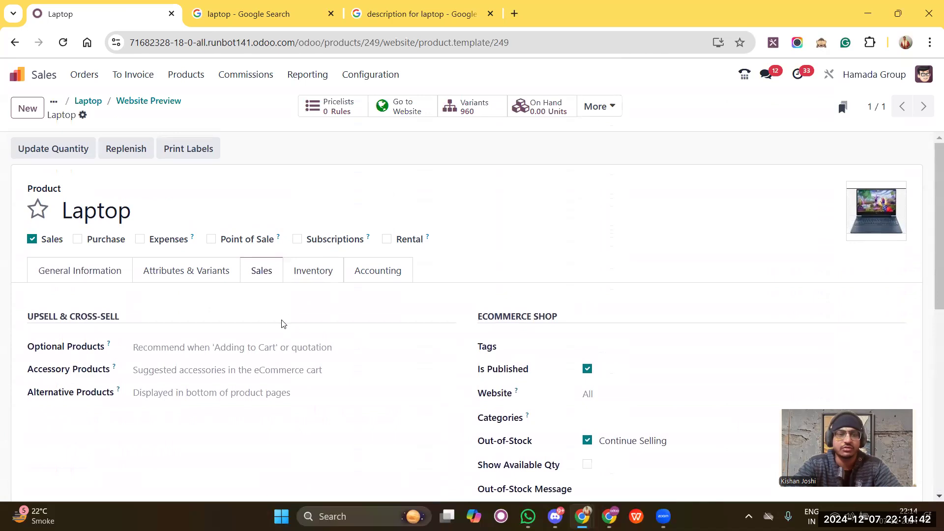
pyautogui.scroll(-1, 283, 321)
pyautogui.click(256, 321)
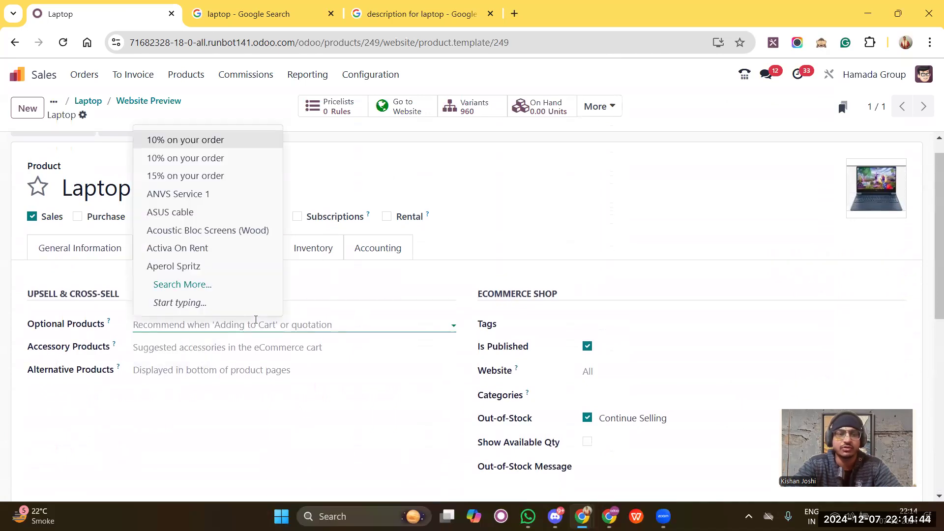
pyautogui.click(206, 211)
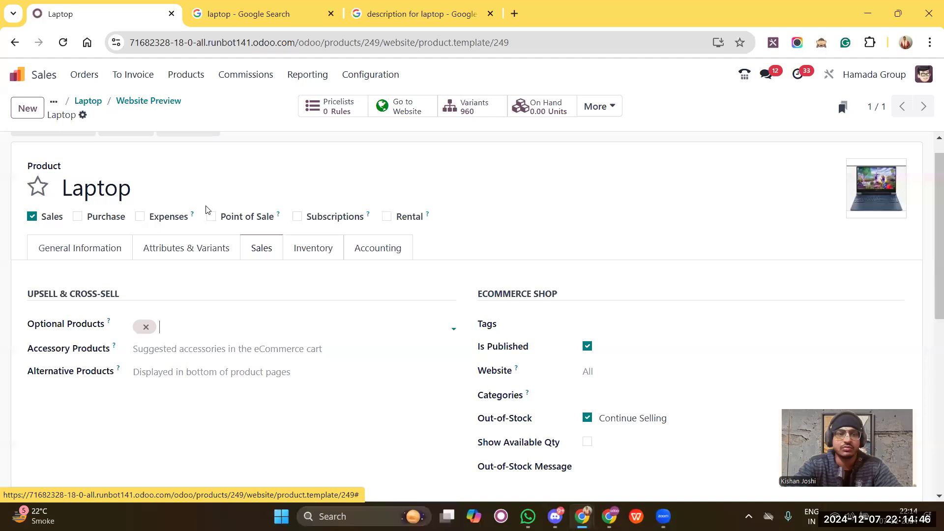
pyautogui.click(259, 322)
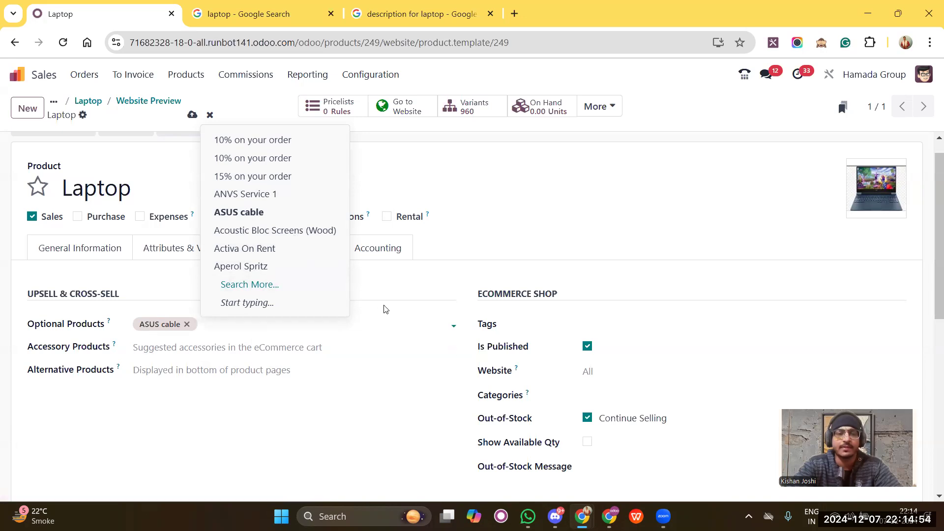
pyautogui.click(402, 301)
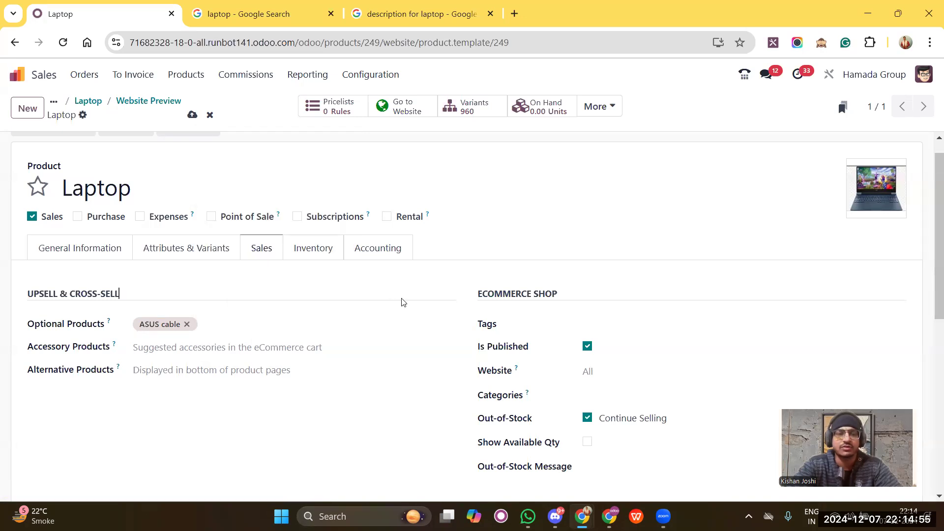
pyautogui.click(235, 325)
pyautogui.click(228, 312)
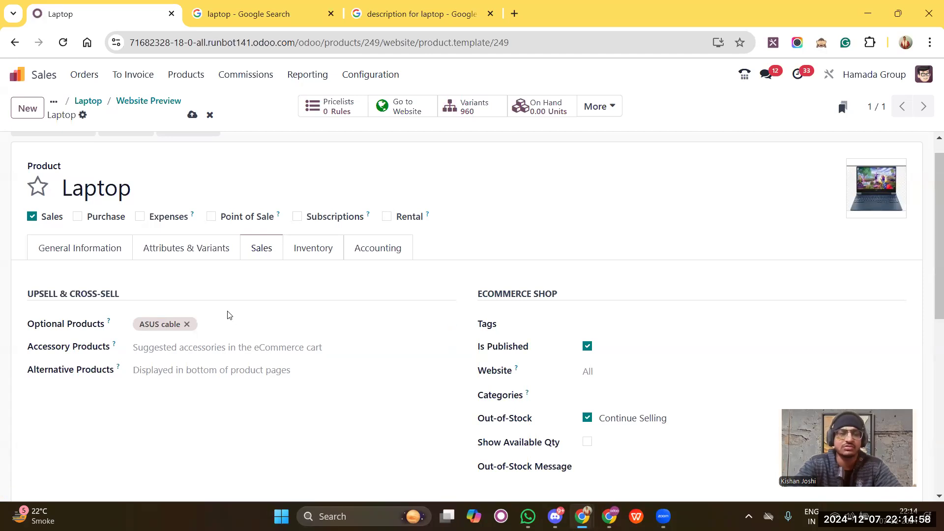
# Step: Replace ASUS cable with Warranty as the Laptop's optional product in the upsell and cross-sell settings
pyautogui.click(214, 323)
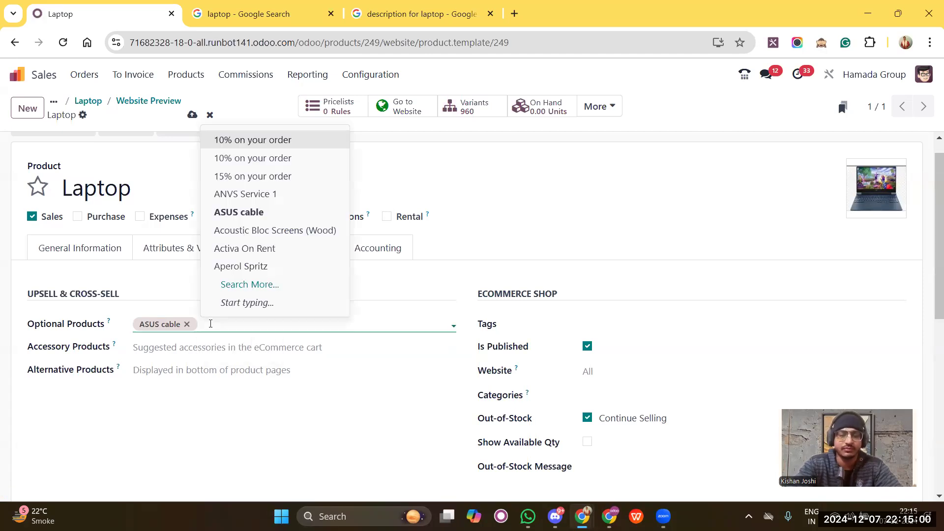
pyautogui.press('BackSpace')
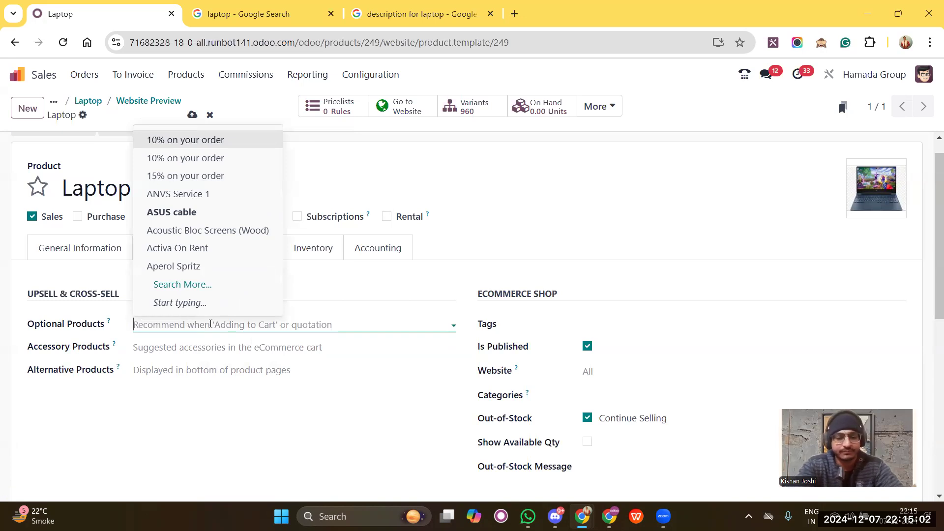
pyautogui.write('WAR')
pyautogui.press('BackSpace')
pyautogui.press('BackSpace')
pyautogui.write('arr')
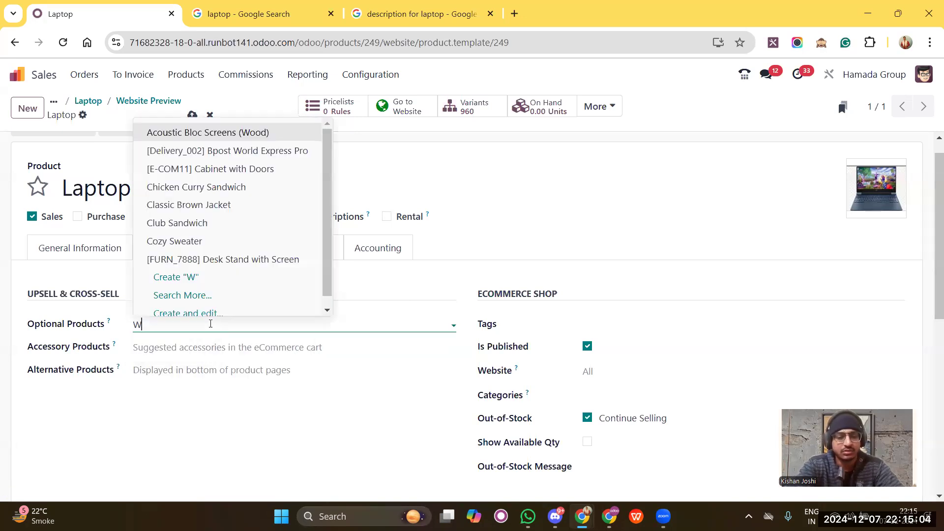
pyautogui.write('ent')
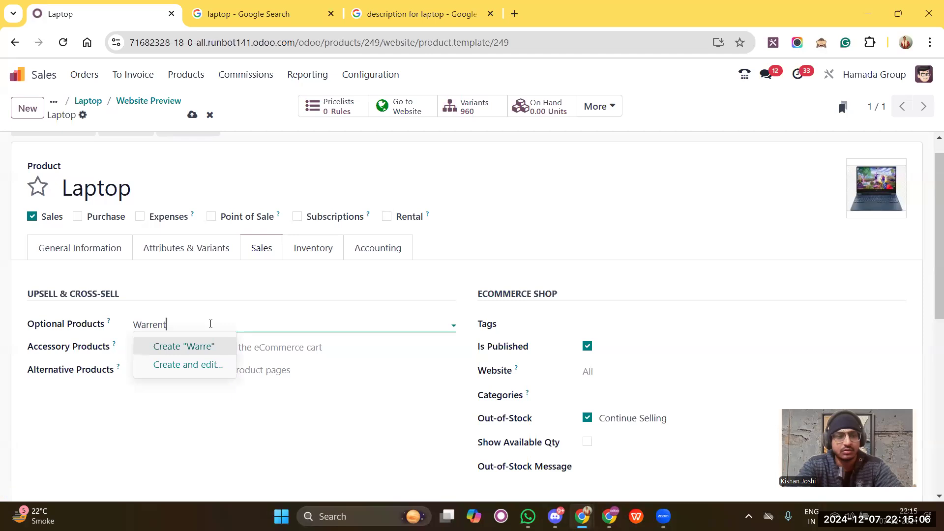
pyautogui.write('y')
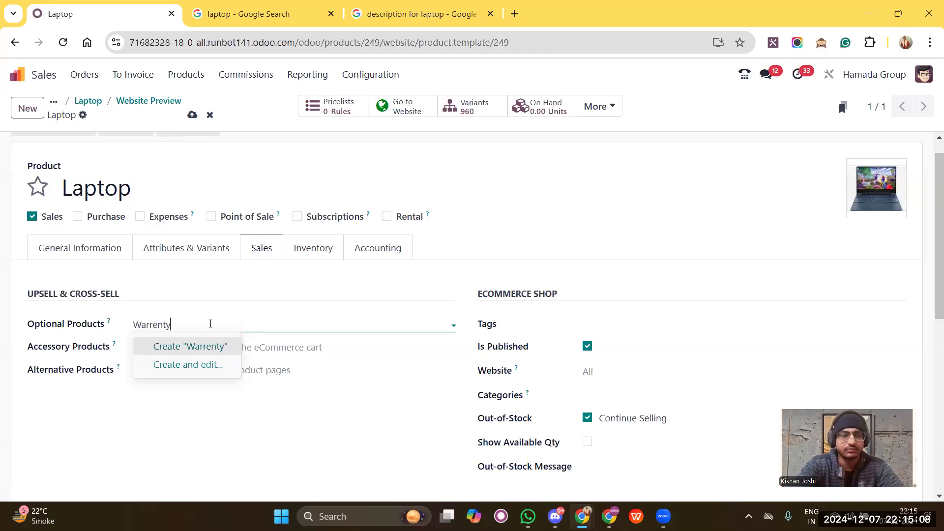
pyautogui.rightClick(155, 327)
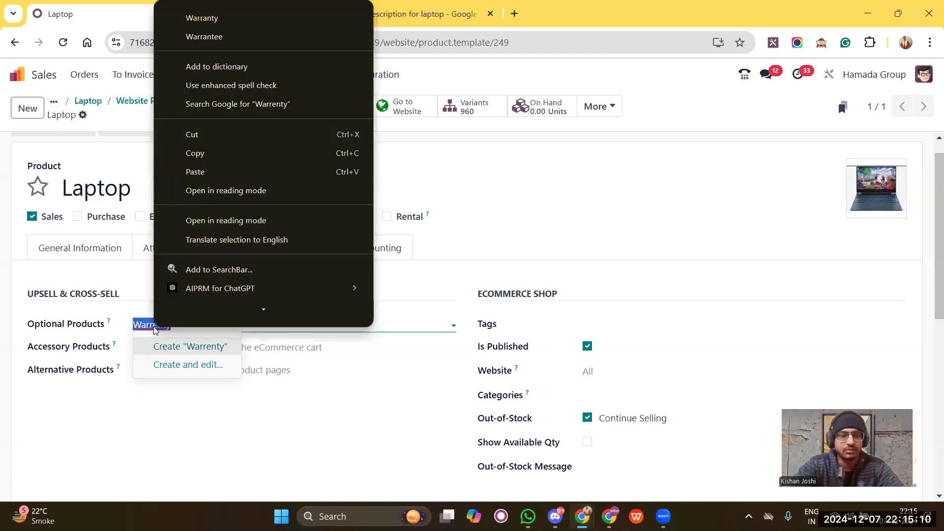
pyautogui.click(216, 20)
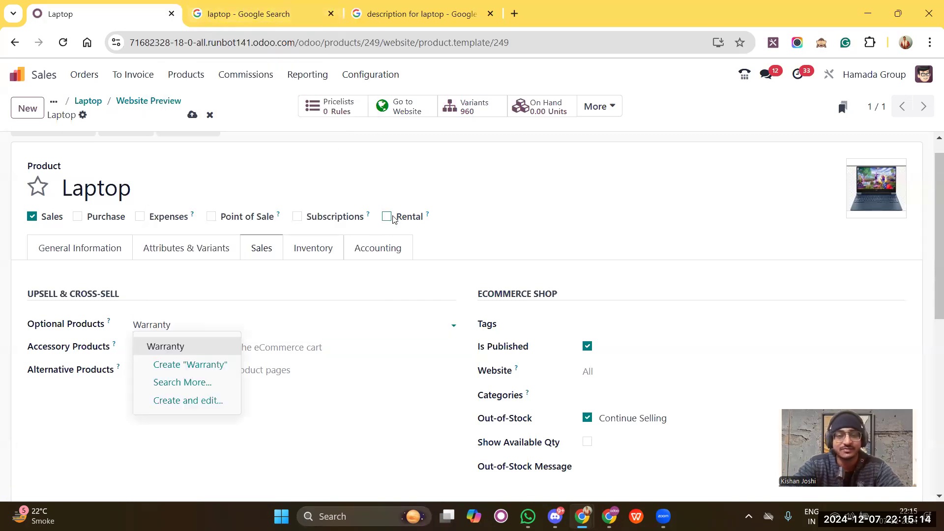
pyautogui.click(198, 349)
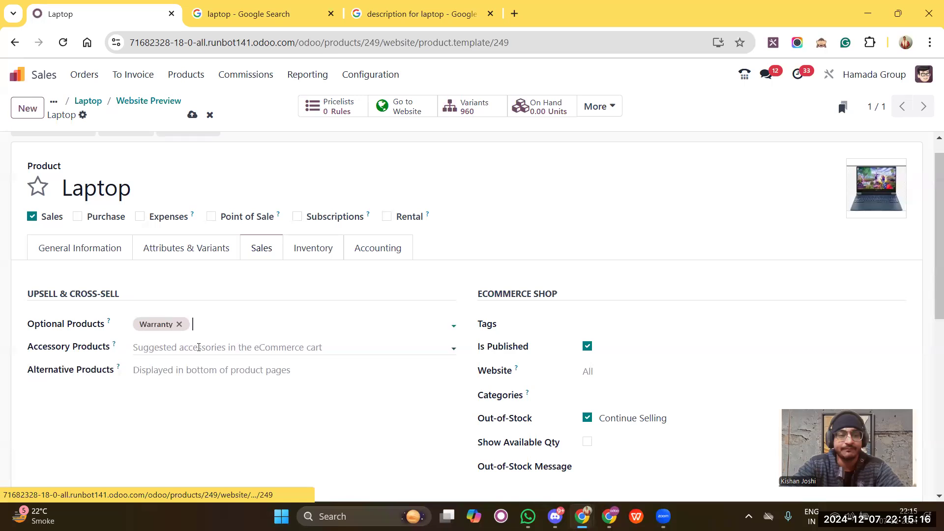
pyautogui.click(242, 327)
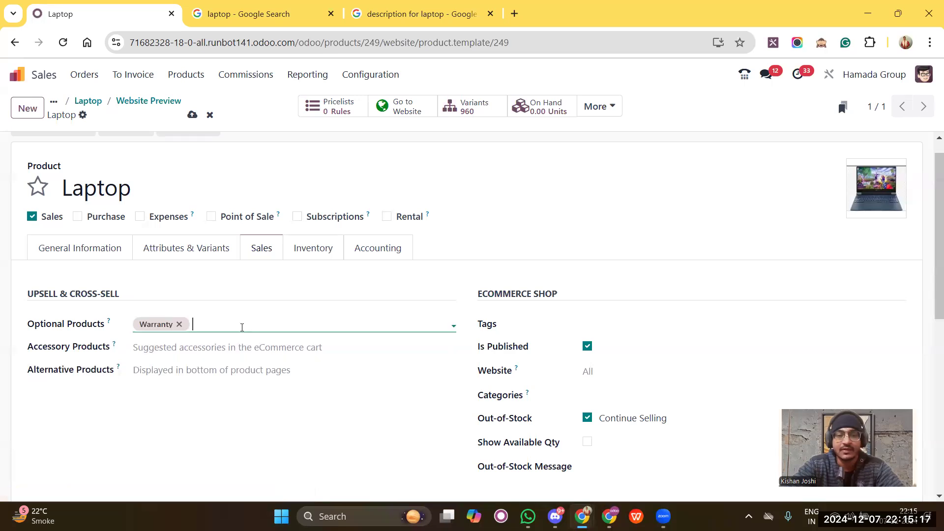
# Step: Color the Warranty optional product tag yellow and save the Laptop product
pyautogui.click(156, 328)
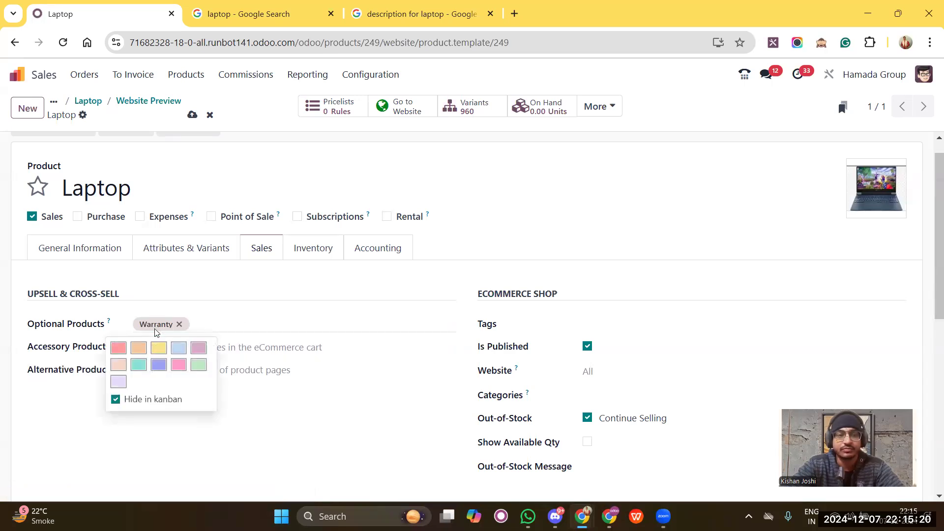
pyautogui.click(159, 347)
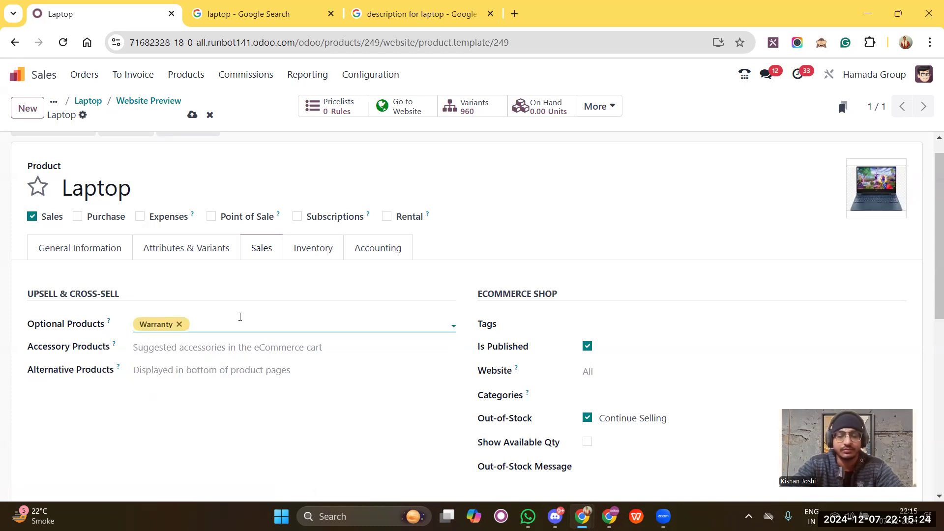
pyautogui.click(193, 115)
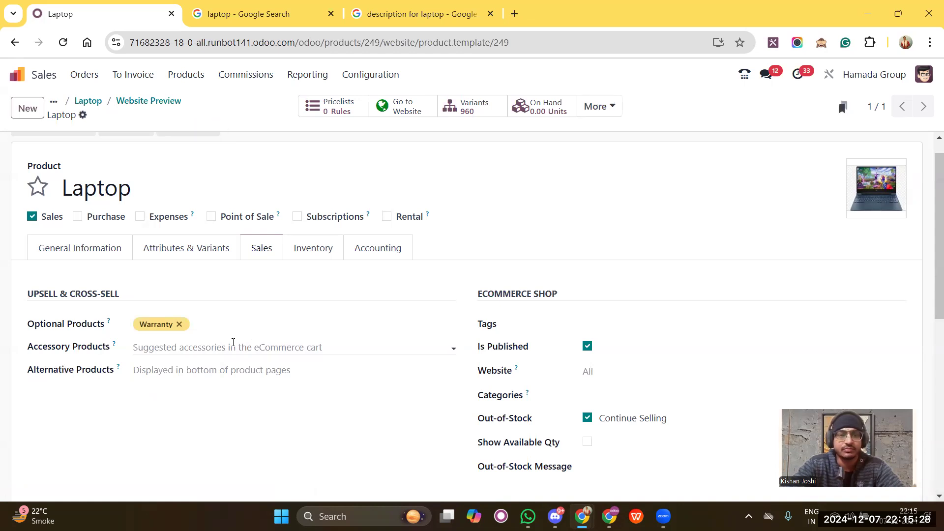
pyautogui.click(172, 327)
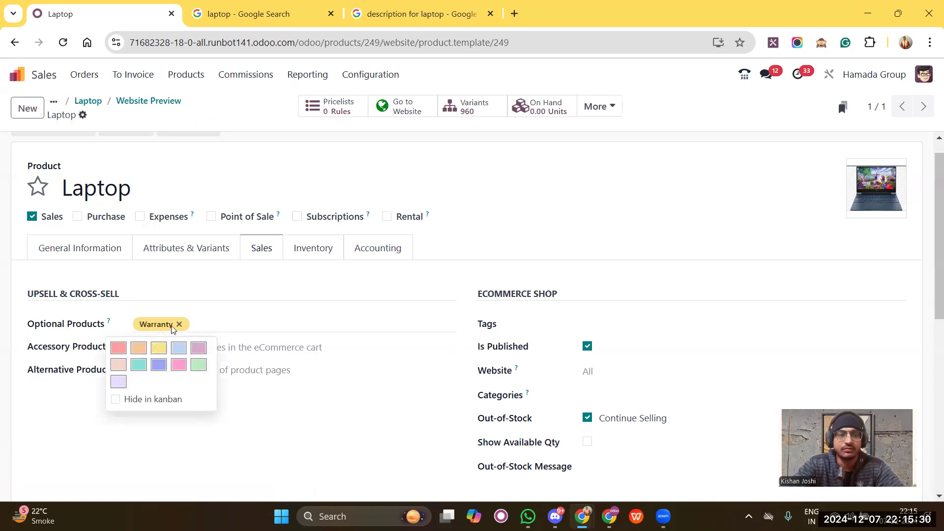
pyautogui.click(257, 331)
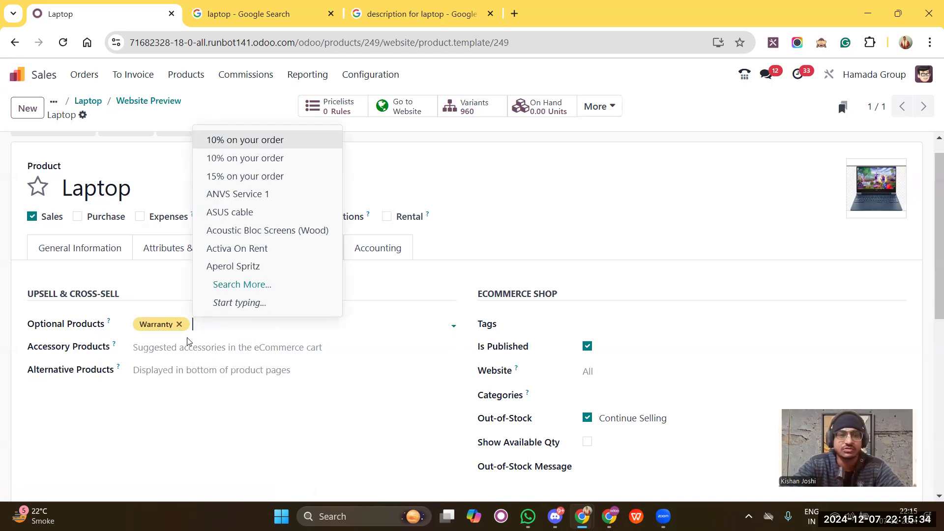
# Step: Add the Laptop with the 1 year Warranty option to the cart from its website page, and proceed to checkout
pyautogui.click(392, 107)
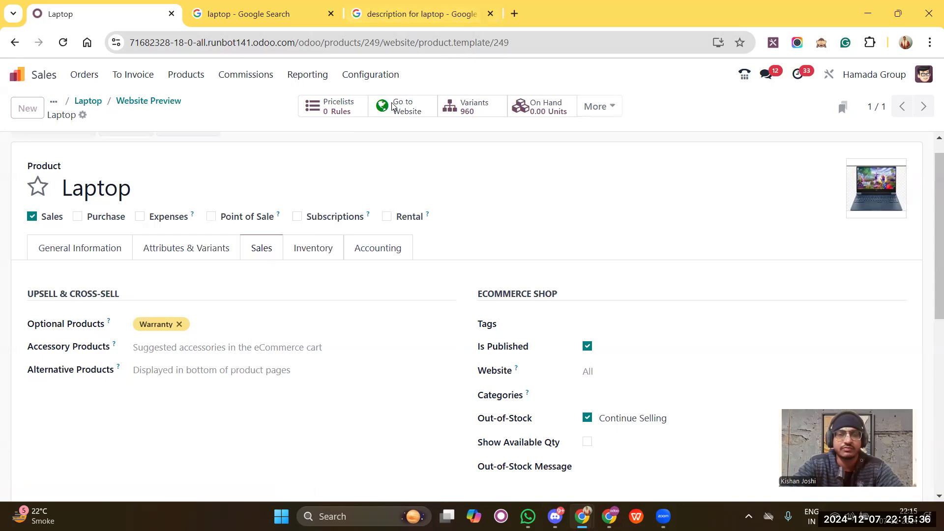
pyautogui.scroll(-10, 706, 290)
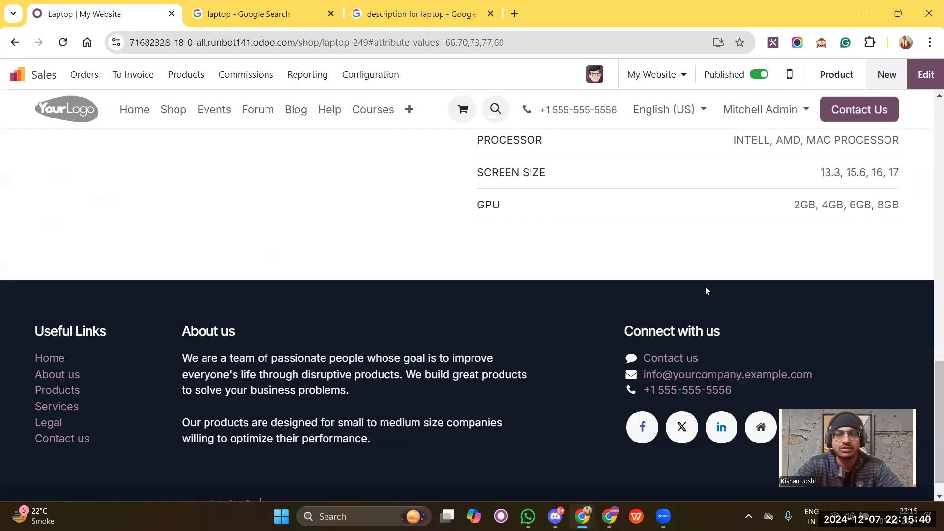
pyautogui.scroll(7, 705, 290)
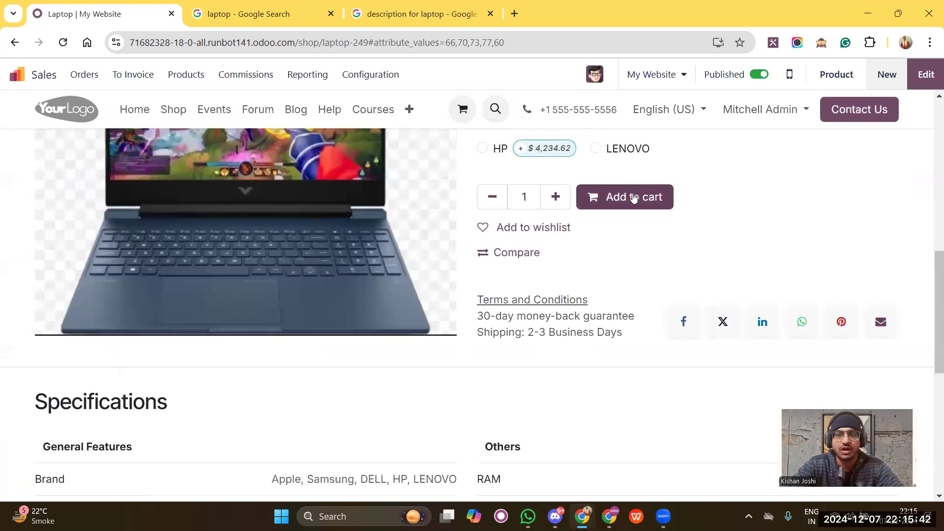
pyautogui.click(634, 197)
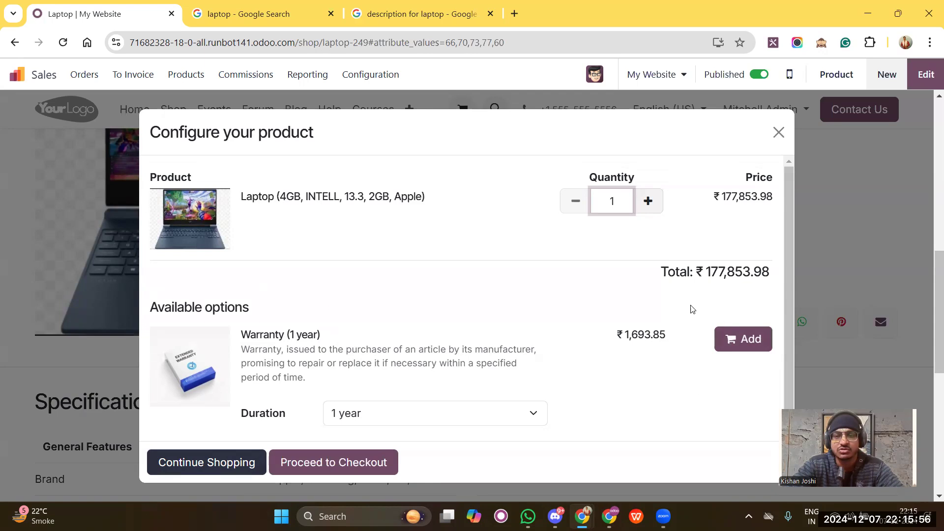
pyautogui.click(768, 341)
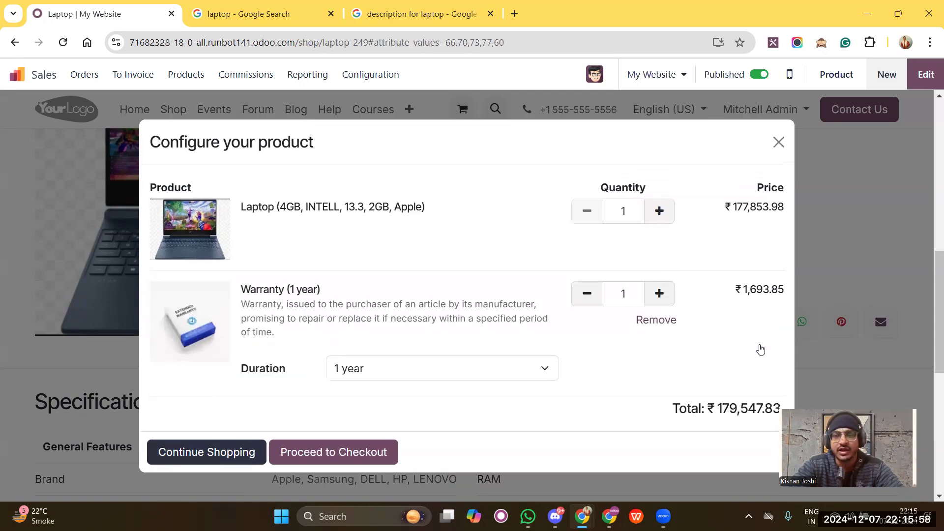
pyautogui.scroll(-4, 747, 396)
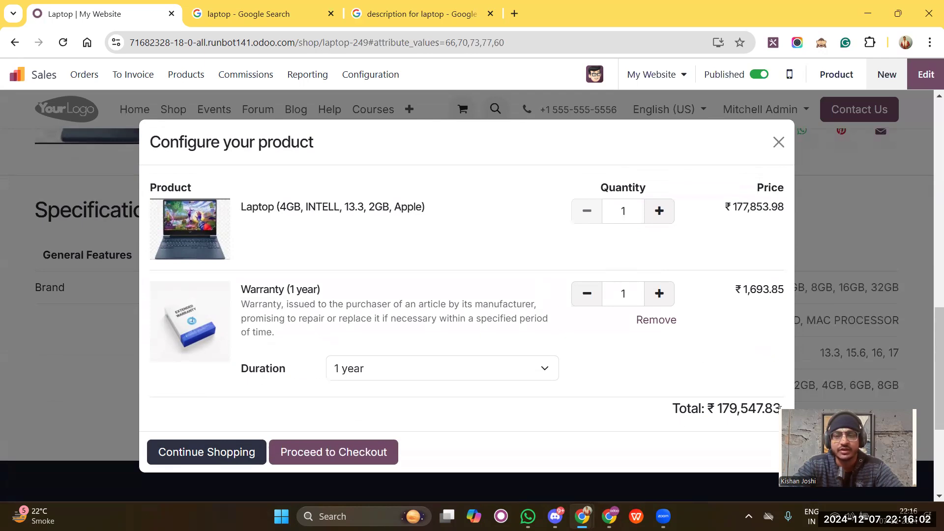
pyautogui.click(317, 453)
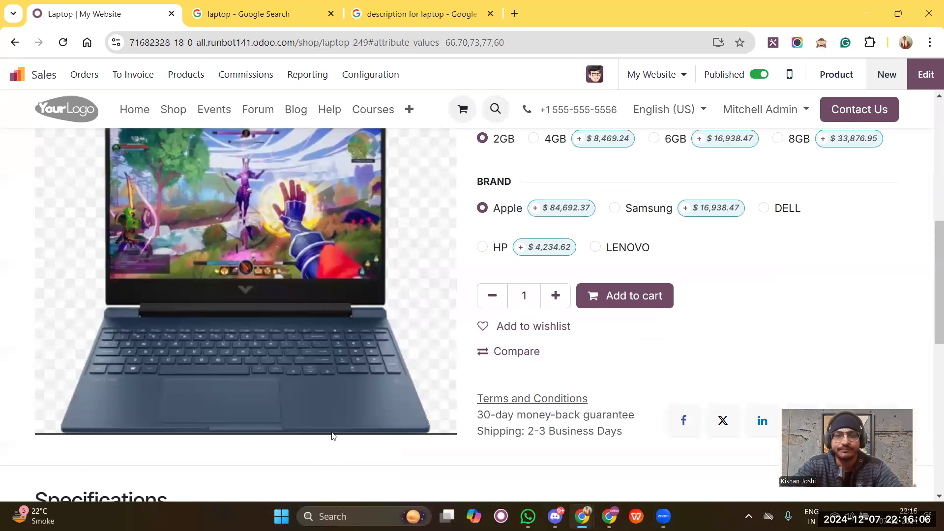
# Step: Claim the free Simple Pen loyalty reward for the cart
pyautogui.scroll(-5, 729, 279)
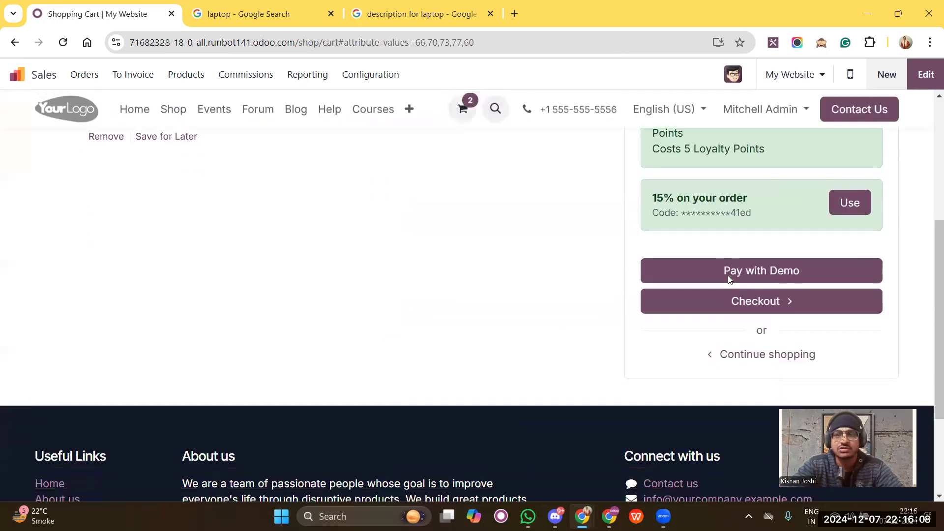
pyautogui.scroll(2, 729, 276)
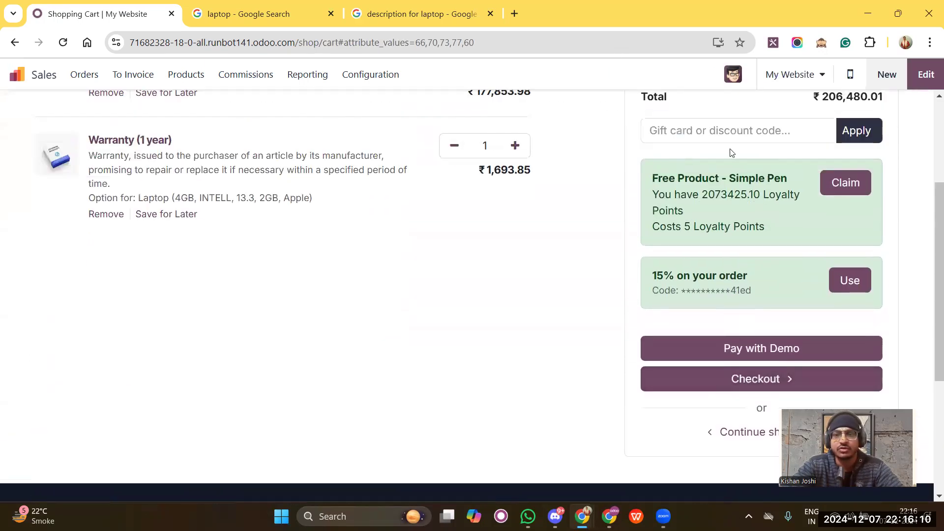
pyautogui.click(838, 183)
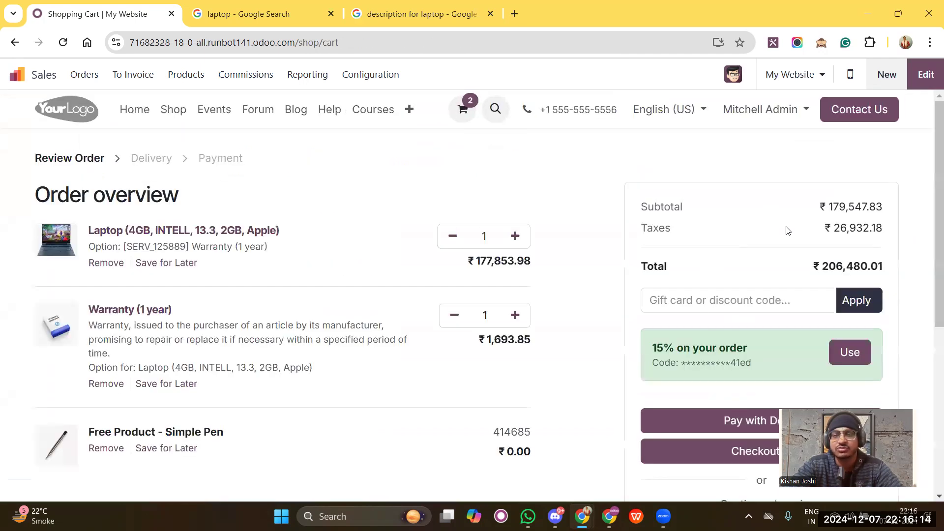
# Step: Check out the reviewed order and confirm it with the existing address and Standard delivery
pyautogui.scroll(-4, 771, 203)
pyautogui.scroll(1, 771, 203)
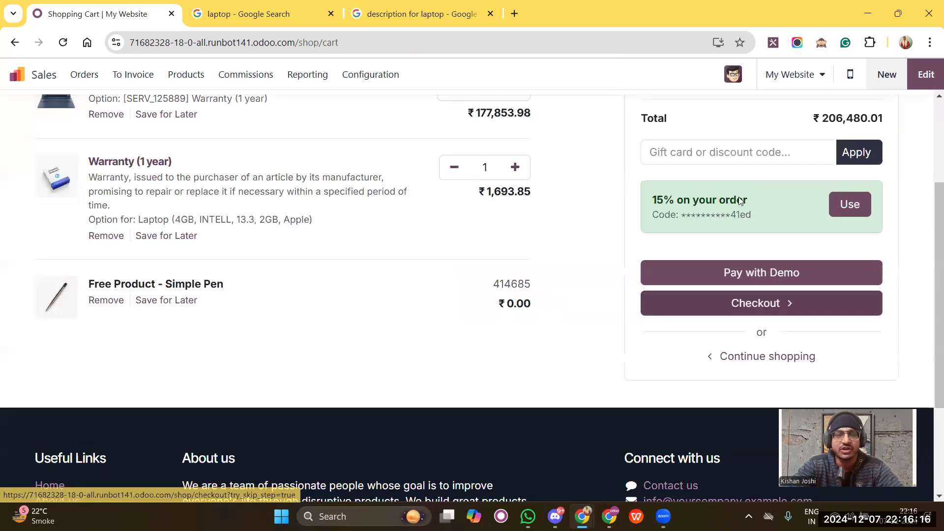
pyautogui.scroll(1, 609, 247)
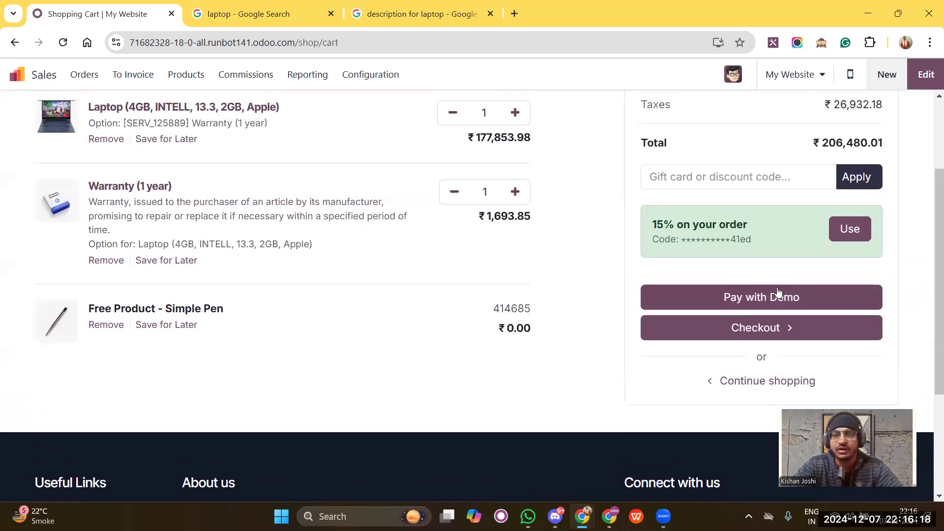
pyautogui.scroll(1, 748, 281)
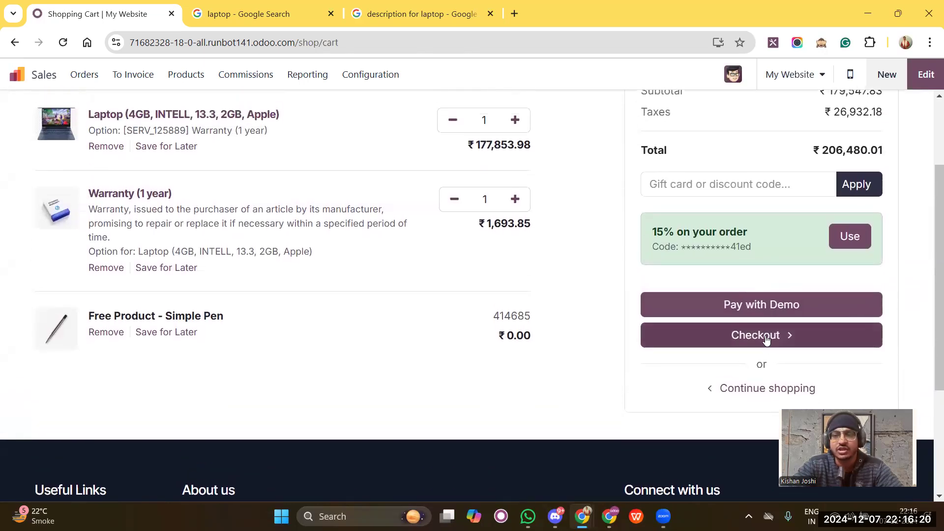
pyautogui.click(765, 336)
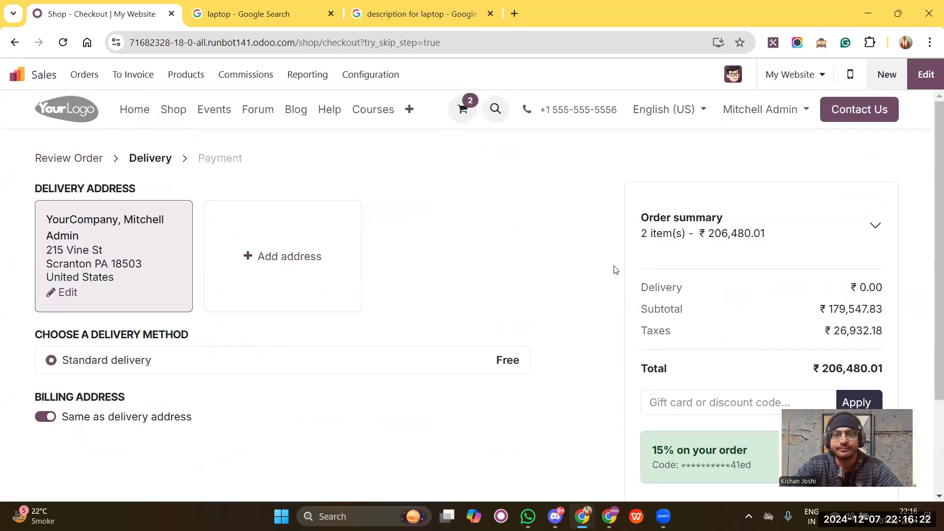
pyautogui.scroll(-3, 615, 269)
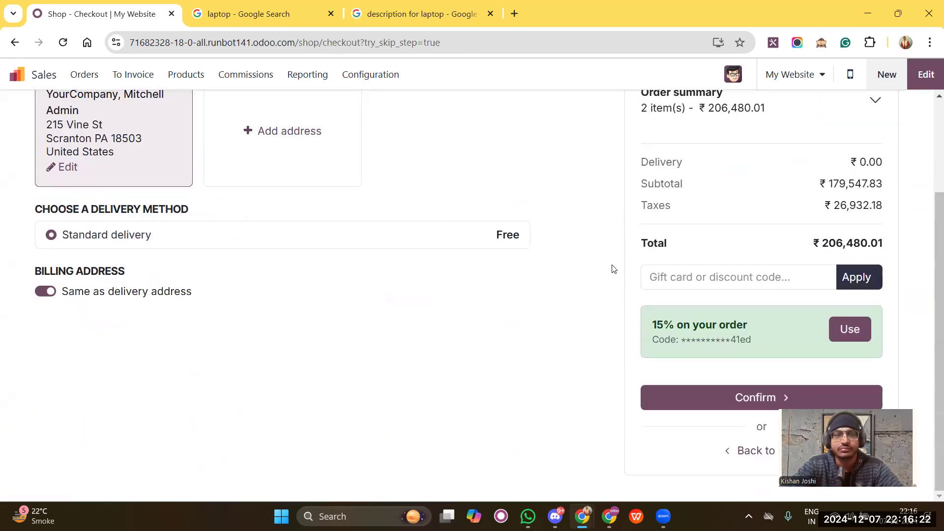
pyautogui.click(729, 391)
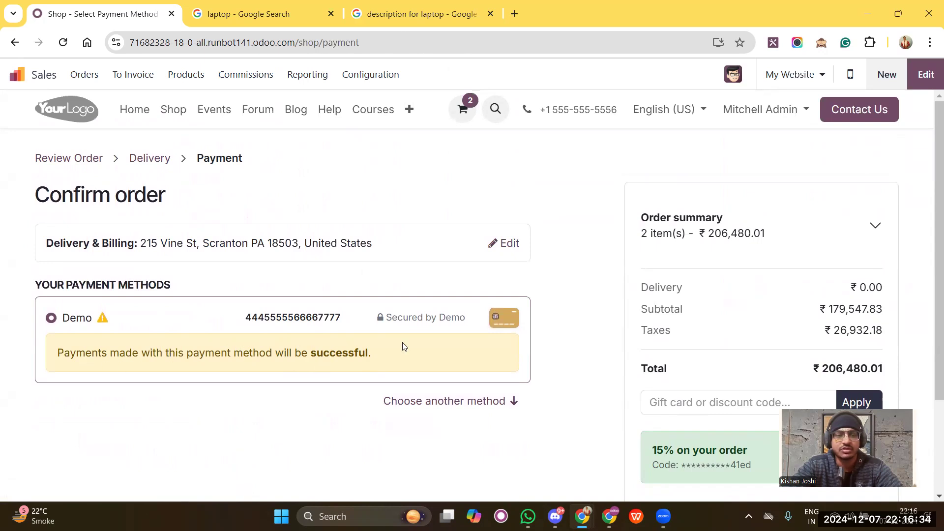
# Step: Pay for the order with the saved Demo payment method
pyautogui.scroll(-3, 422, 330)
pyautogui.scroll(1, 421, 329)
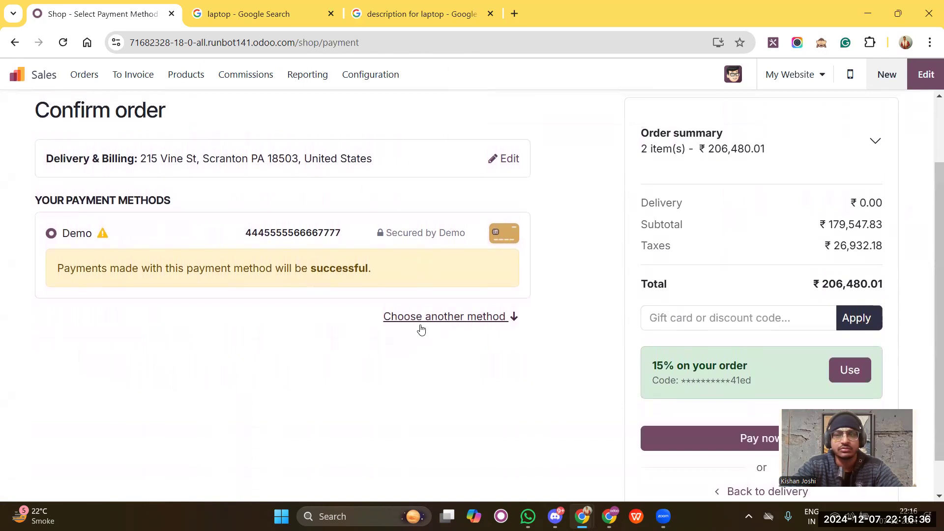
pyautogui.scroll(-1, 421, 330)
pyautogui.click(685, 399)
pyautogui.scroll(-2, 430, 290)
pyautogui.scroll(2, 430, 289)
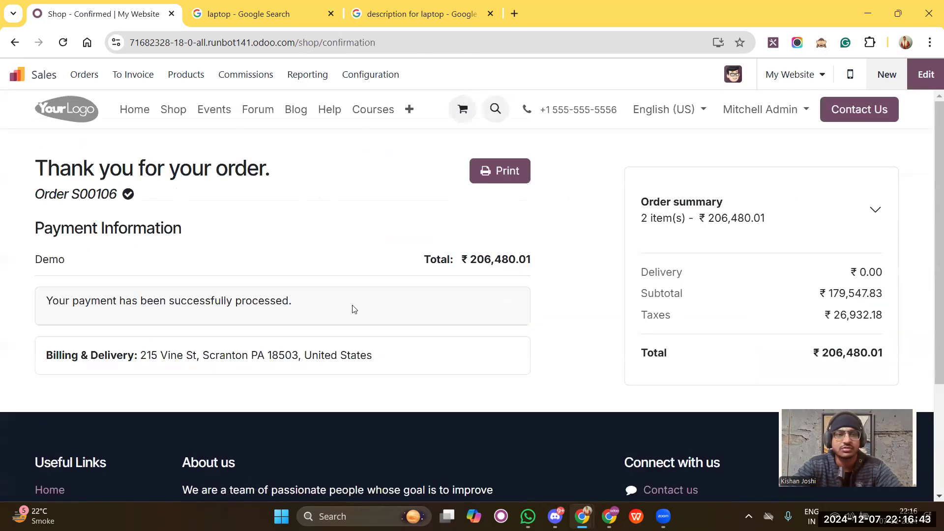
# Step: Review the order confirmation, and open the printable order document to look through its pages
pyautogui.scroll(-2, 354, 309)
pyautogui.scroll(2, 354, 309)
pyautogui.moveTo(180, 167); pyautogui.dragTo(93, 216)
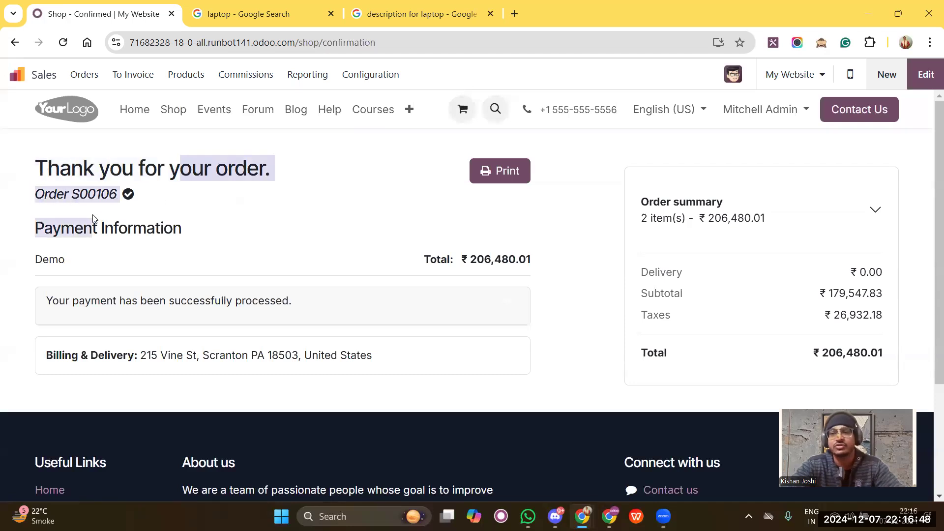
pyautogui.scroll(-1, 404, 187)
pyautogui.click(504, 148)
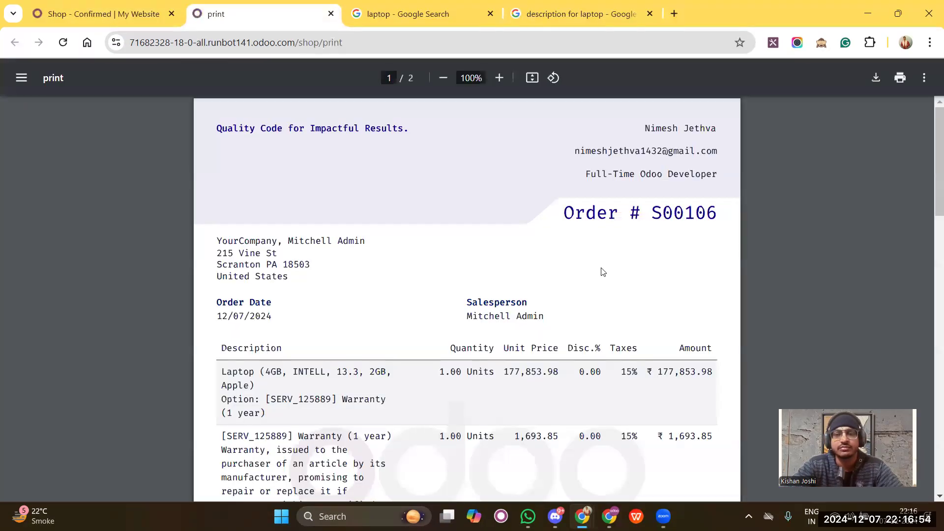
pyautogui.scroll(-15, 603, 272)
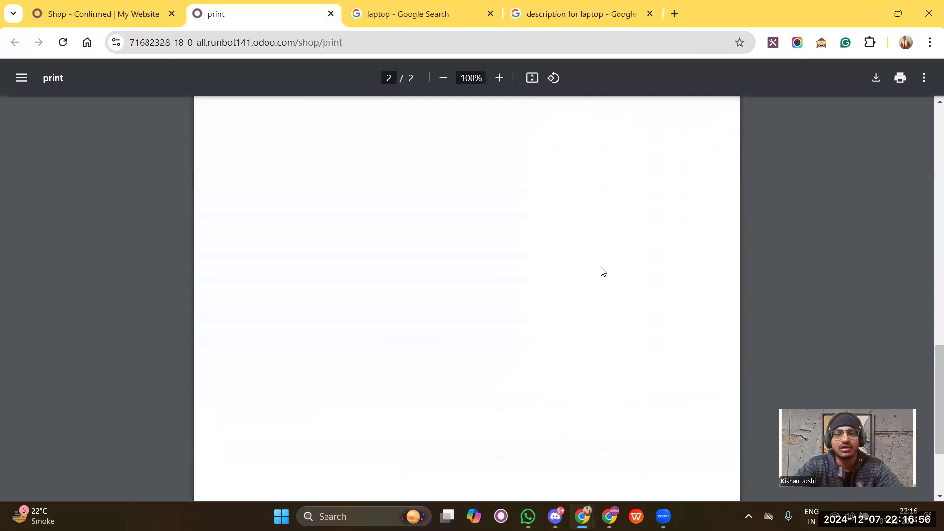
# Step: Look over the printable order document and return to the website's order confirmation page
pyautogui.scroll(-3, 603, 272)
pyautogui.scroll(18, 603, 272)
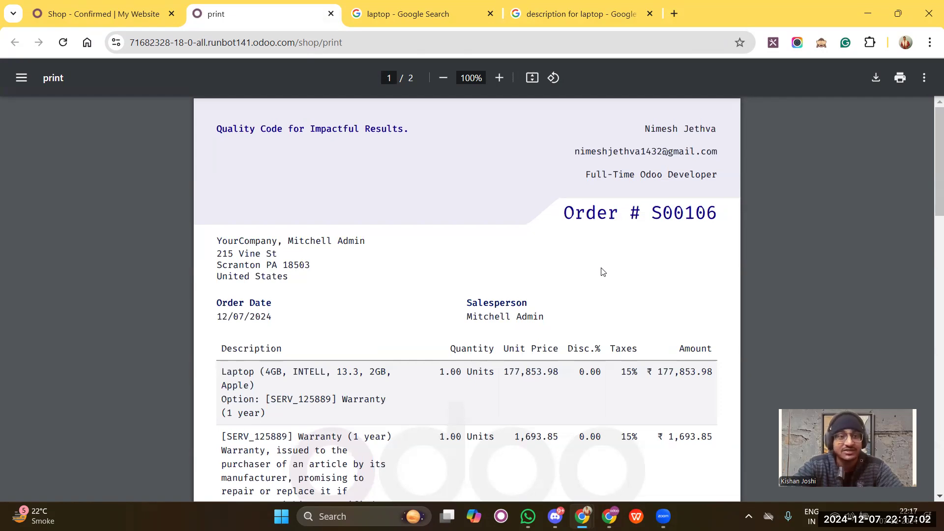
pyautogui.click(134, 15)
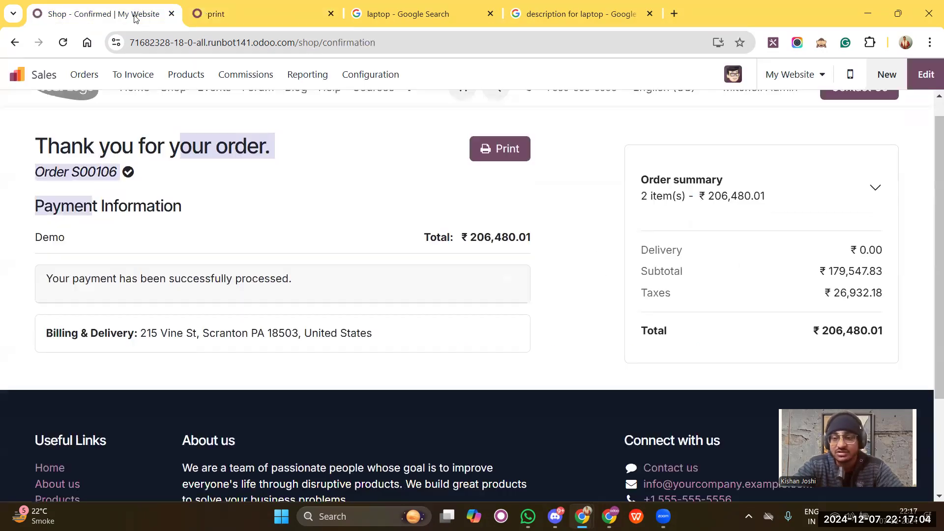
pyautogui.scroll(1, 466, 239)
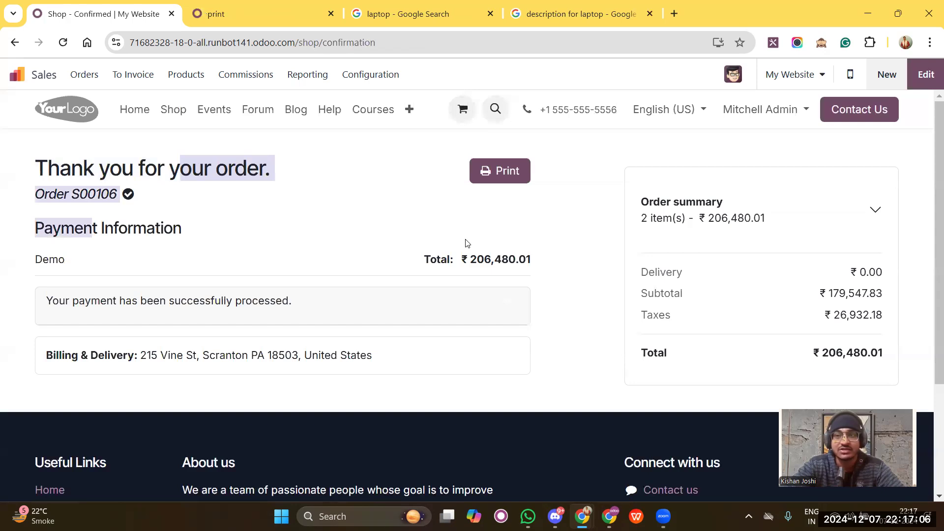
pyautogui.hscroll(-5, 699, 144)
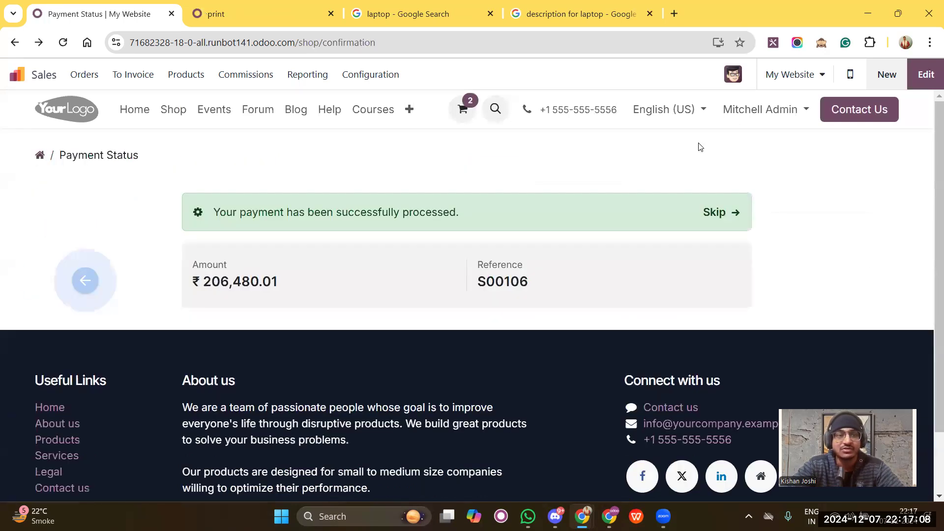
pyautogui.hscroll(-5, 587, 294)
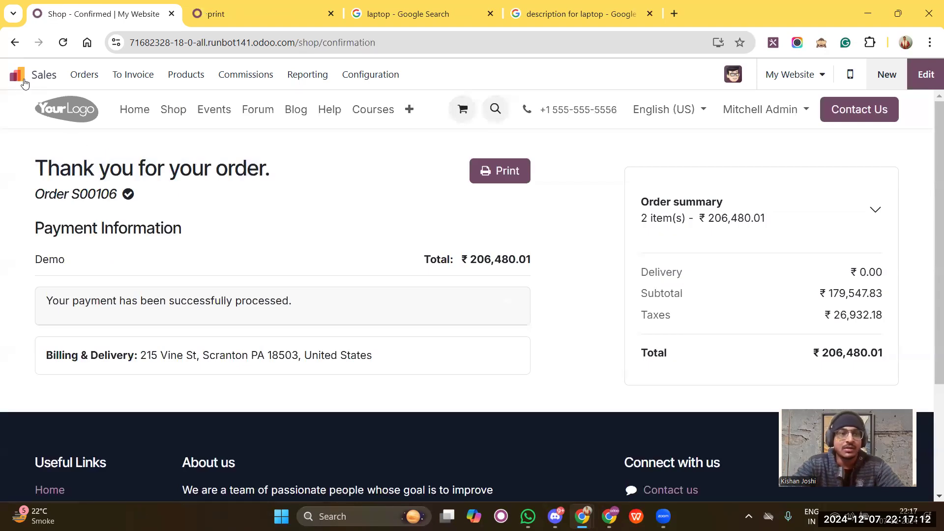
# Step: Search the Sales product list for "laptop" and open the Laptop product
pyautogui.click(181, 74)
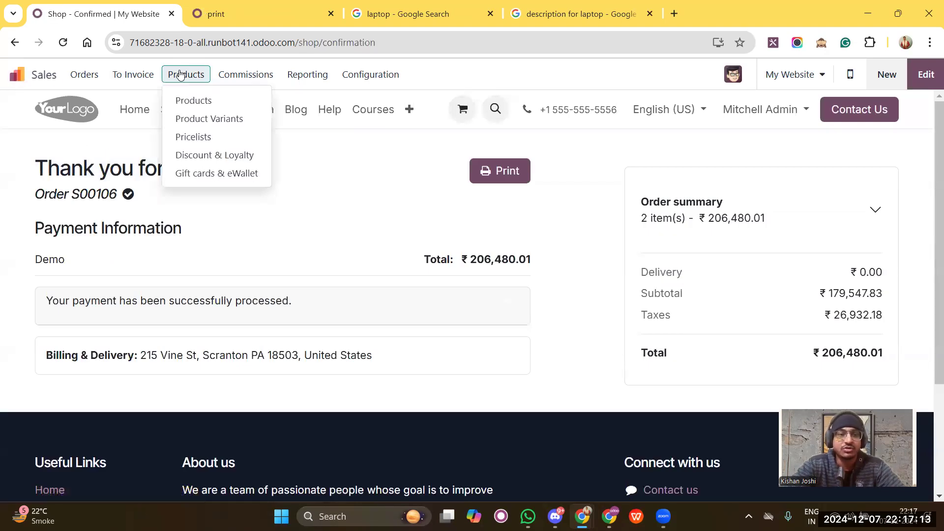
pyautogui.click(215, 101)
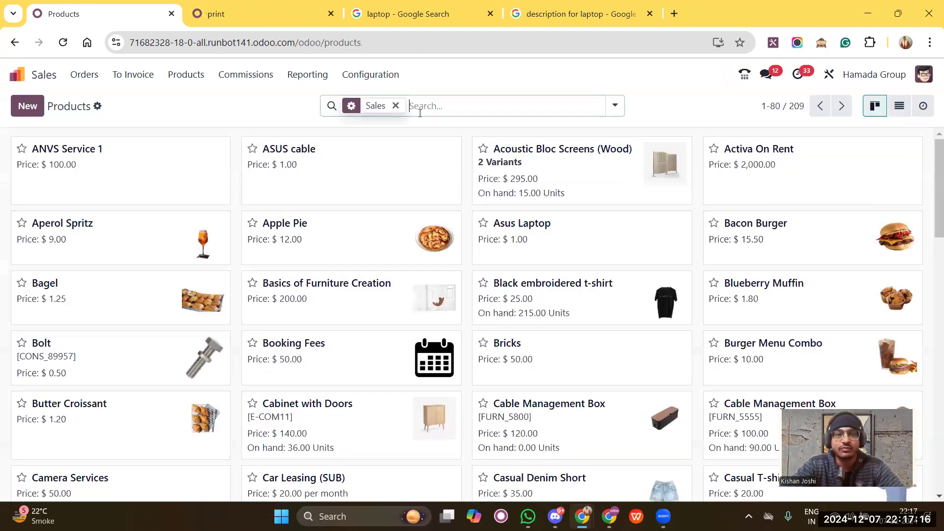
pyautogui.write('lap')
pyautogui.press('BackSpace')
pyautogui.press('BackSpace')
pyautogui.write('aptop')
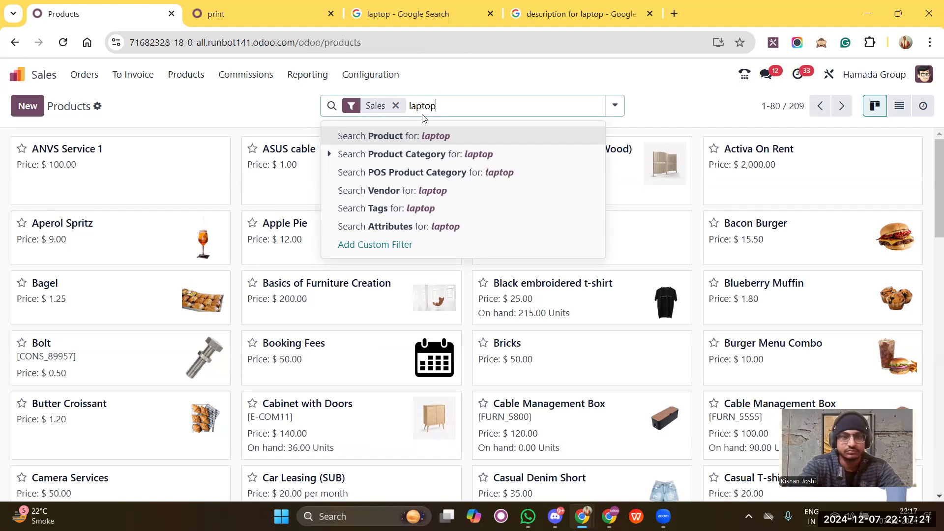
pyautogui.press('Return')
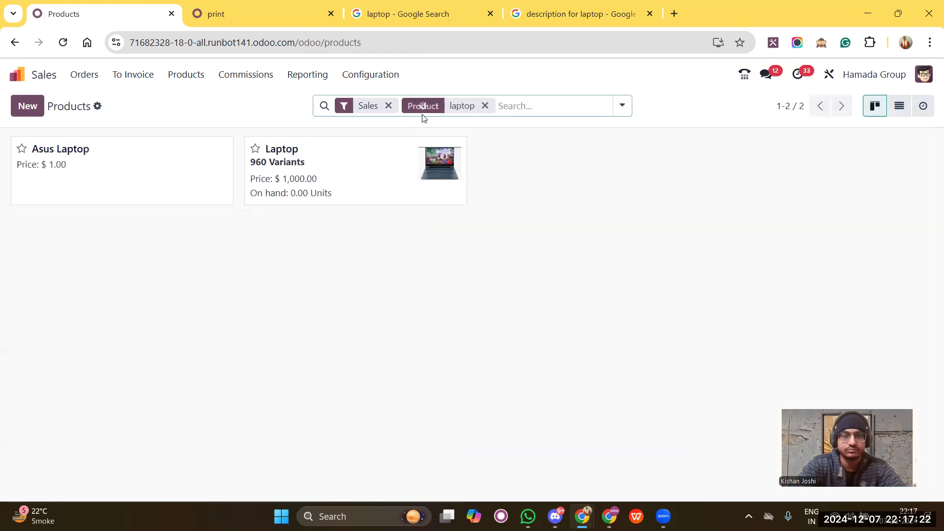
pyautogui.click(336, 167)
# Step: Review the Laptop product's general information and internal notes, and bring up its inventory details
pyautogui.scroll(-1, 429, 306)
pyautogui.scroll(-2, 430, 306)
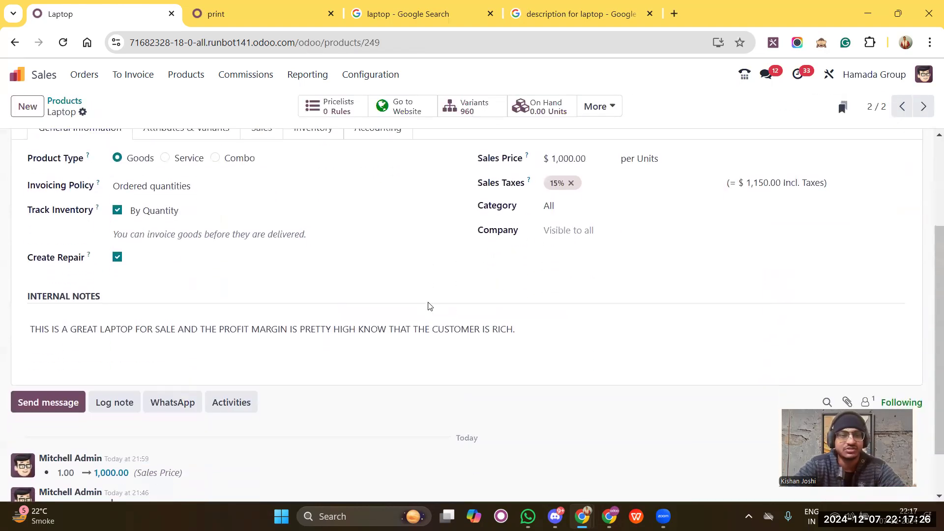
pyautogui.scroll(1, 430, 306)
pyautogui.scroll(2, 294, 356)
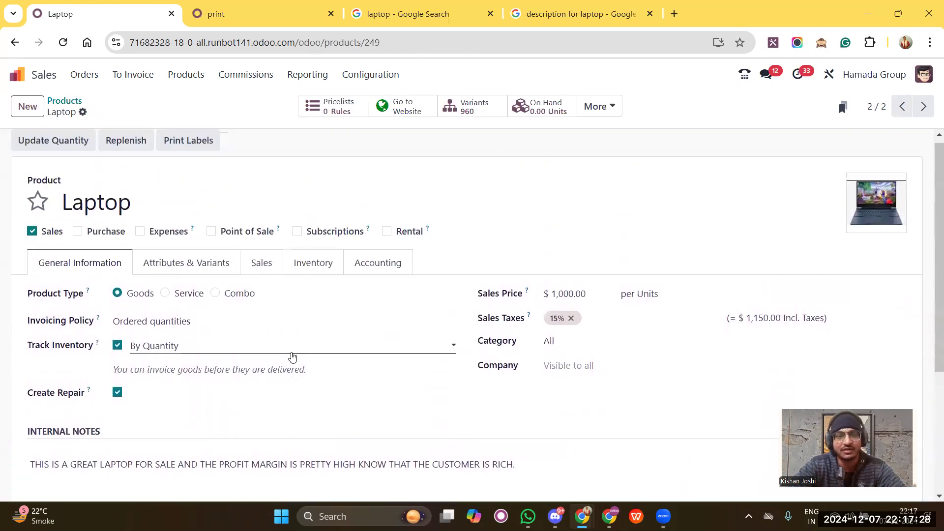
pyautogui.click(305, 260)
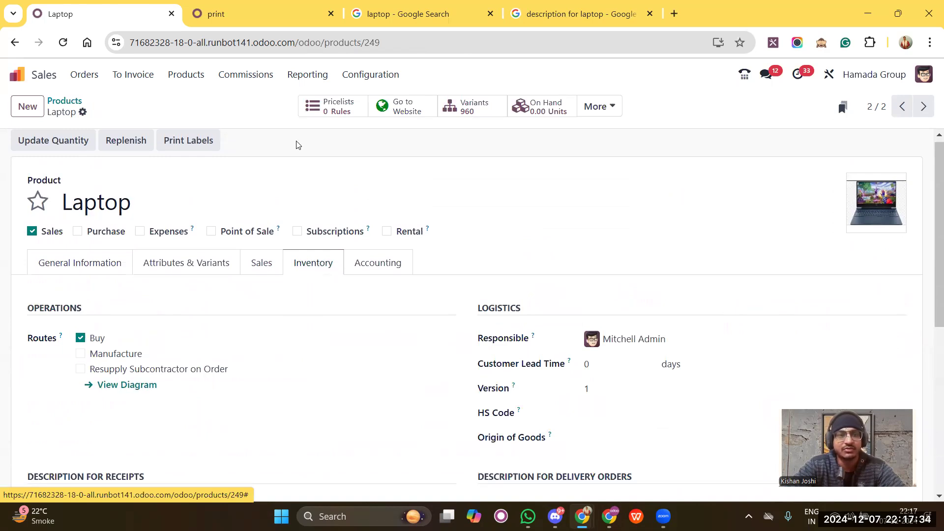
pyautogui.click(393, 78)
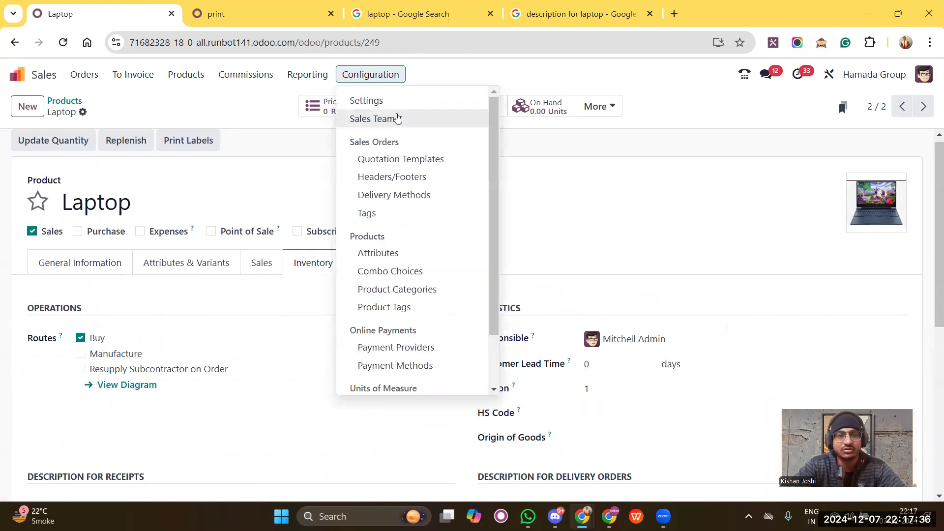
pyautogui.scroll(-1, 406, 200)
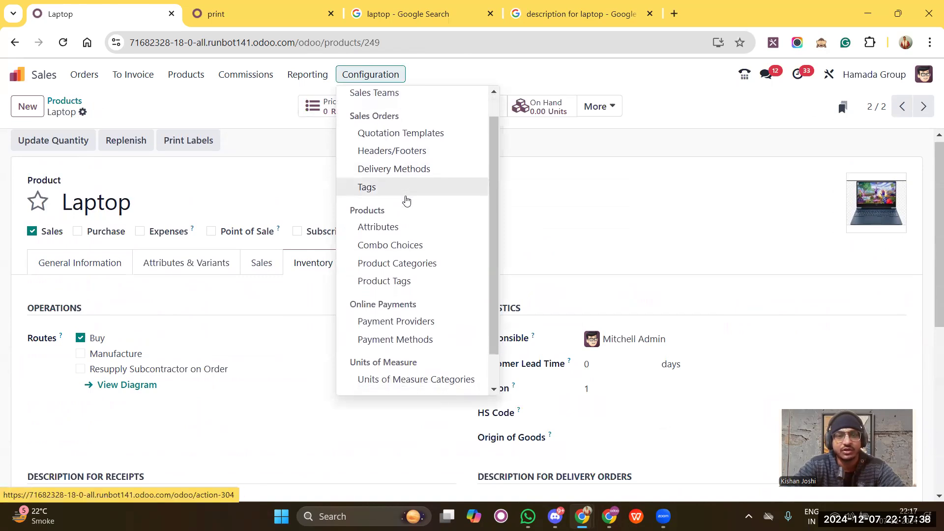
pyautogui.scroll(2, 406, 200)
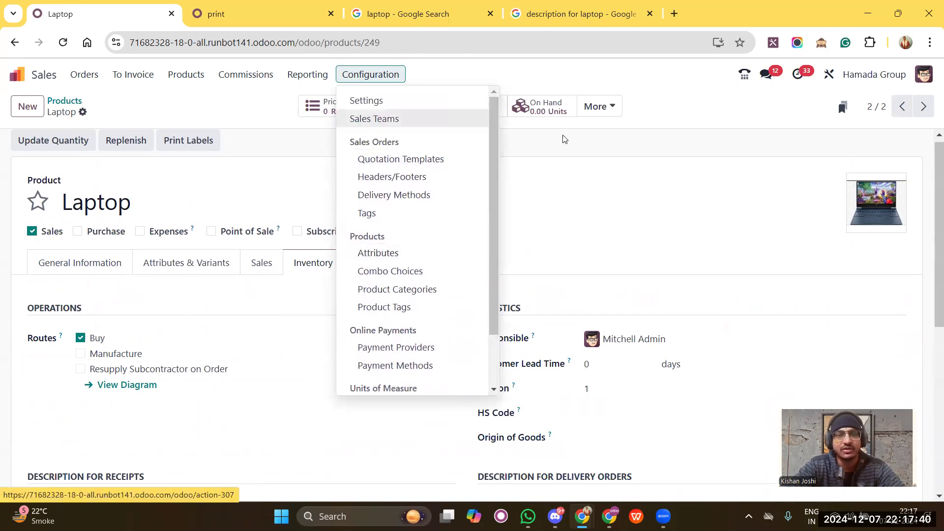
pyautogui.click(132, 202)
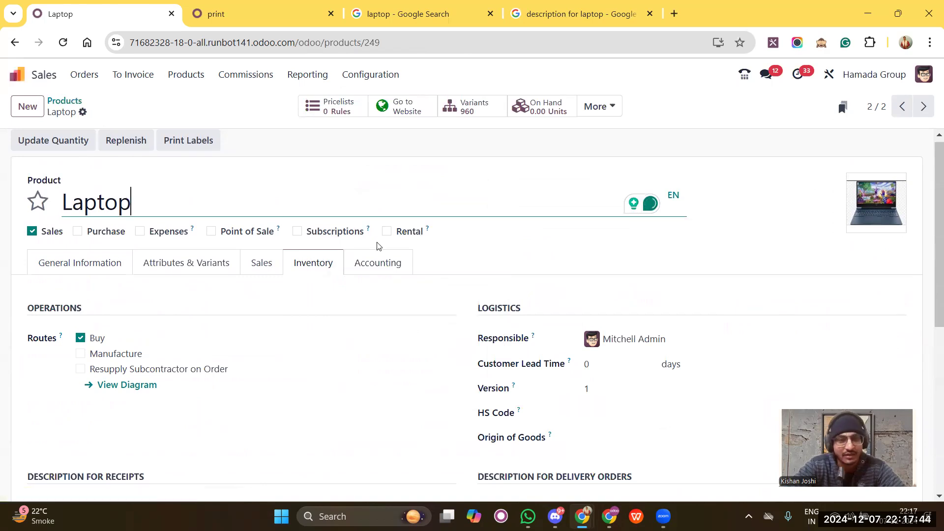
# Step: Review the Laptop product's accounting details, including the receivables, payables, invoice email and reporting sections
pyautogui.click(362, 263)
pyautogui.scroll(-5, 452, 384)
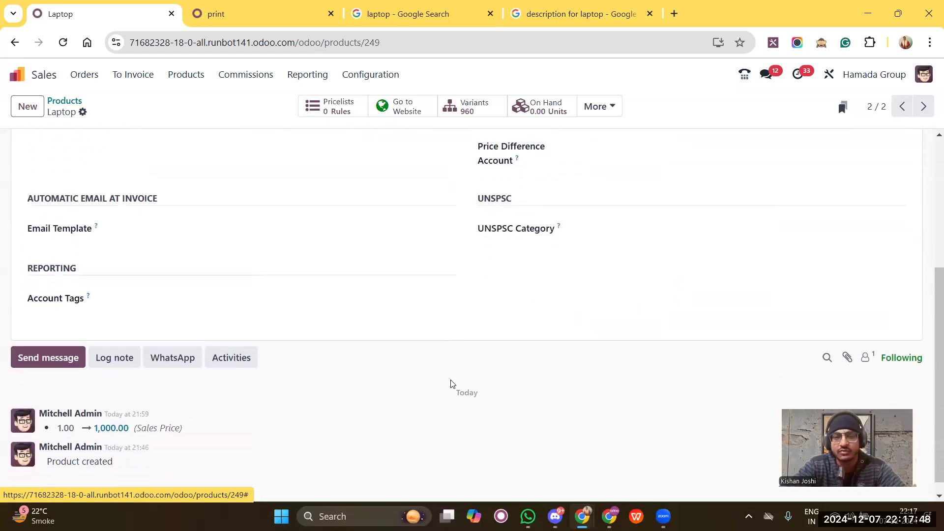
pyautogui.scroll(5, 453, 384)
pyautogui.scroll(-1, 453, 385)
pyautogui.scroll(2, 453, 385)
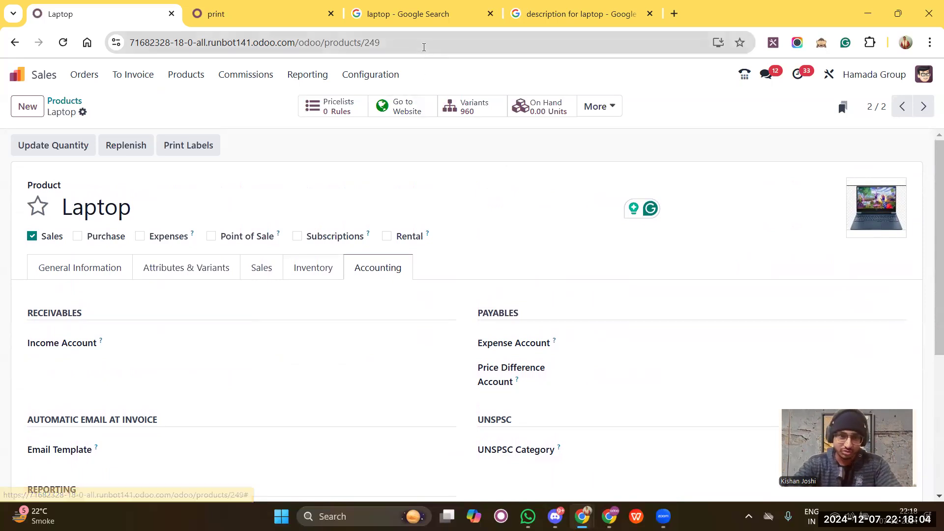
# Step: Open the Sales settings to view the Product Catalog and Pricing options
pyautogui.click(388, 78)
pyautogui.click(398, 102)
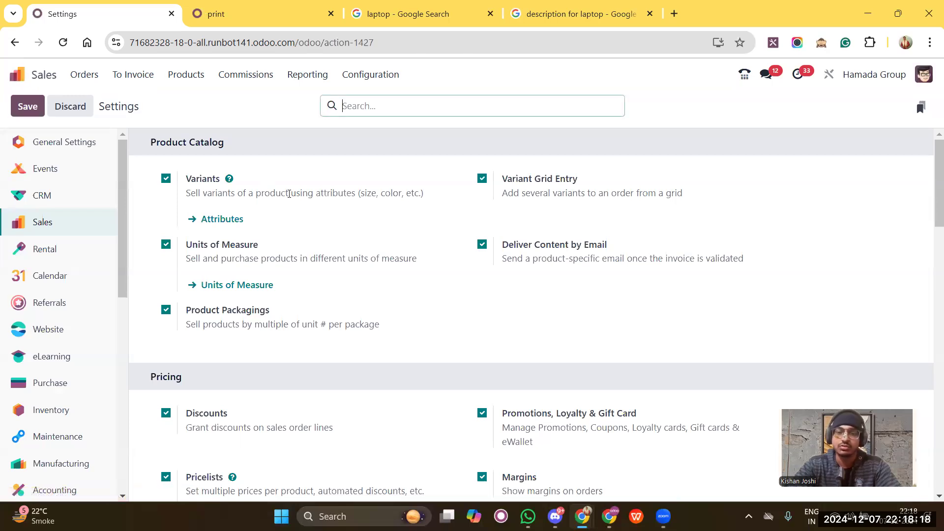
pyautogui.click(507, 410)
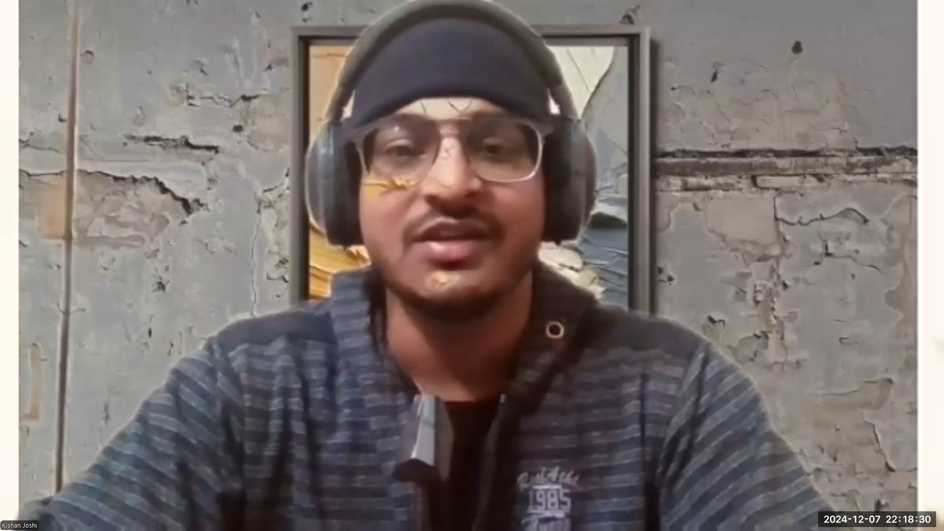